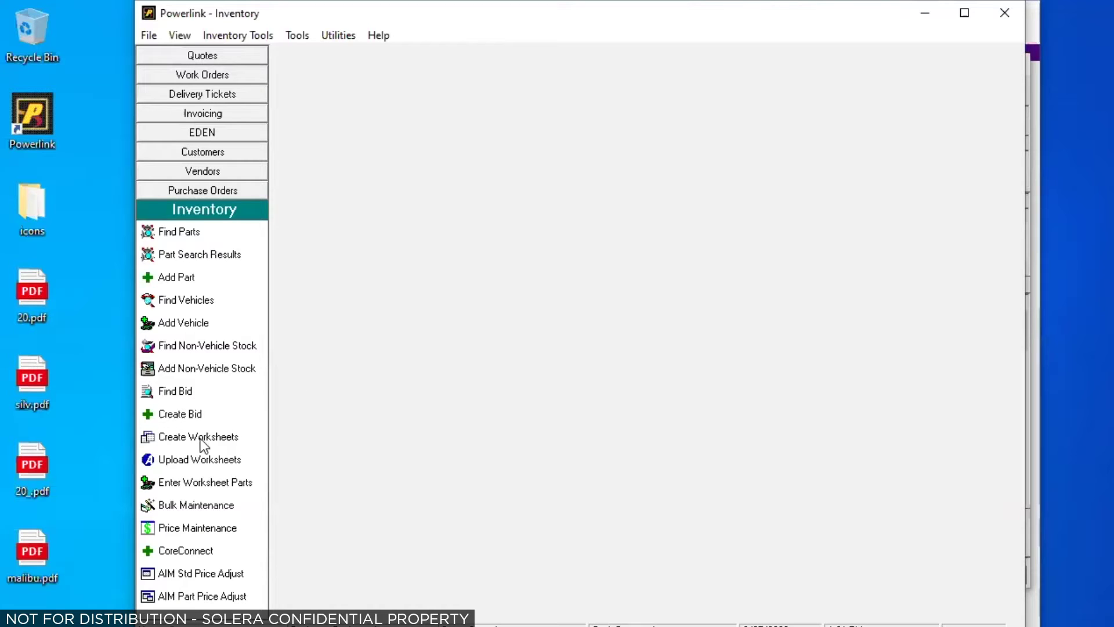
{"action": "left_click", "coordinate": [197, 483]}
{"action": "left_click", "coordinate": [582, 204]}
{"action": "left_click", "coordinate": [587, 262]}
{"action": "type", "text": "aa"}
{"action": "type", "text": "6081"}
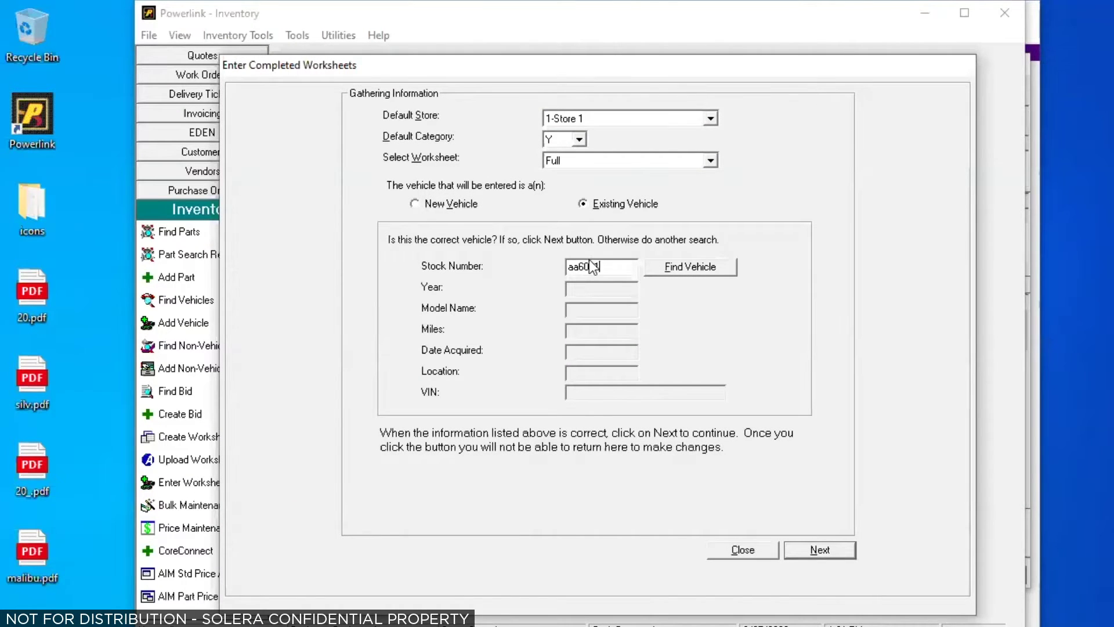
{"action": "left_click", "coordinate": [671, 272]}
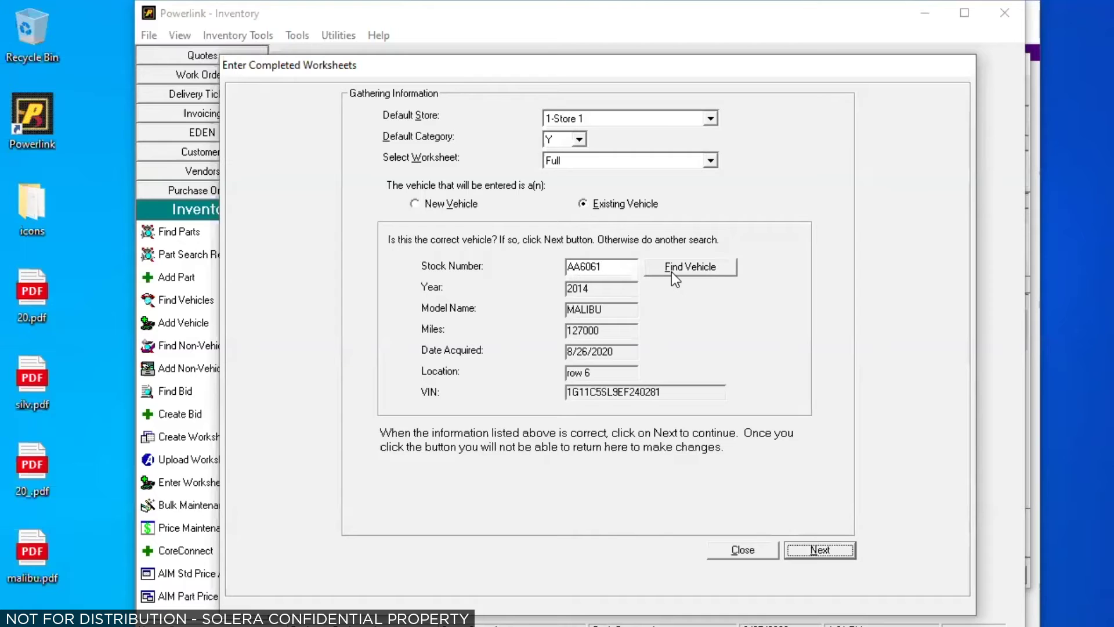
{"action": "left_click", "coordinate": [815, 548]}
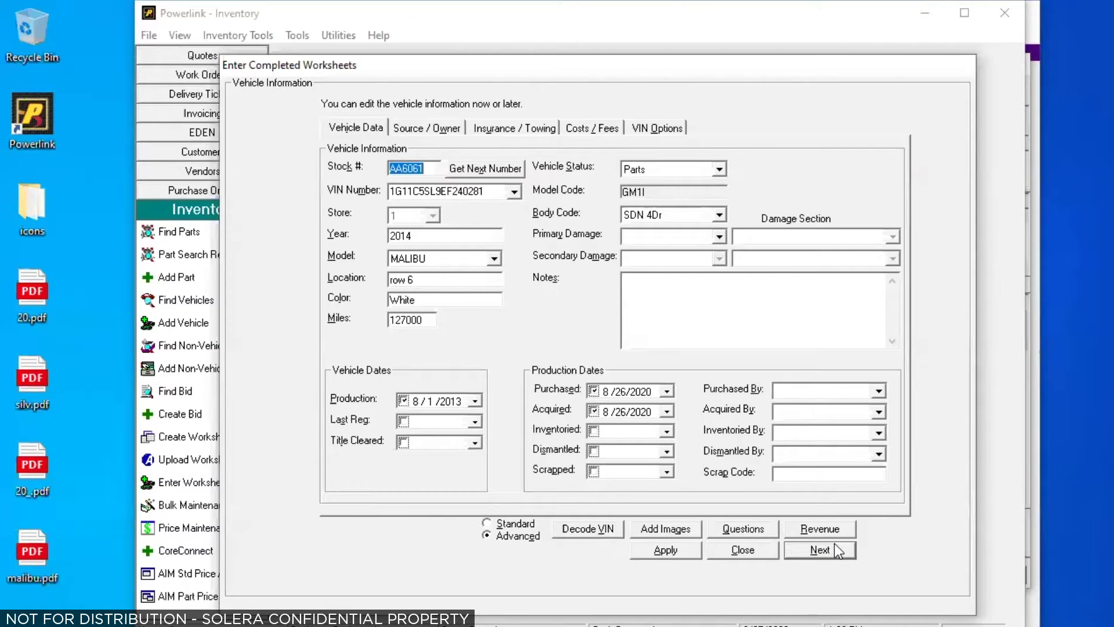
{"action": "left_click", "coordinate": [819, 550]}
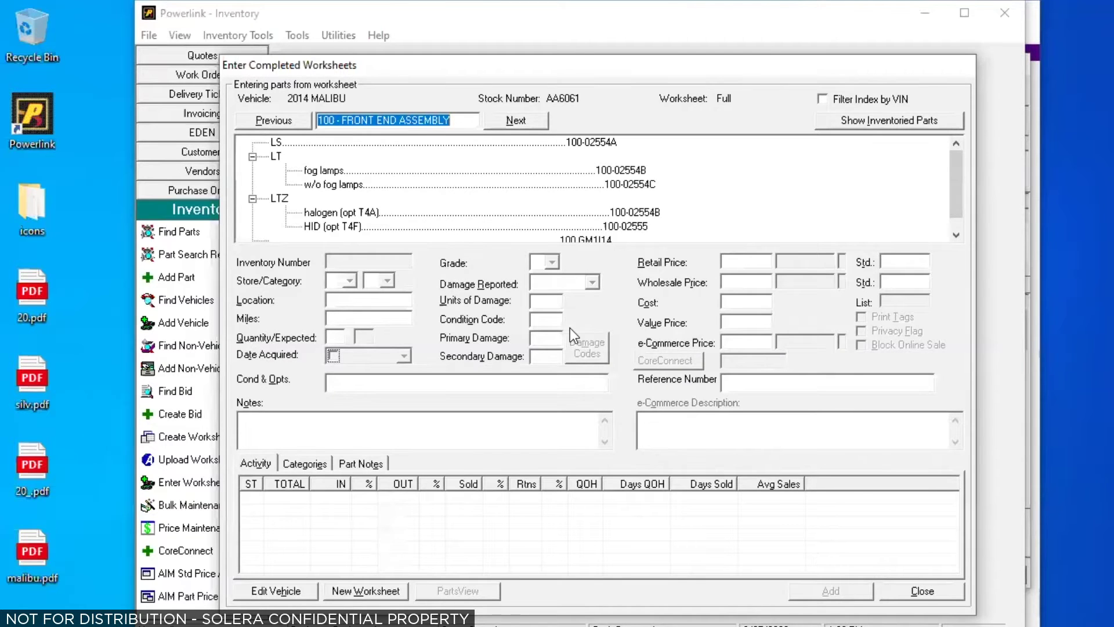
Step: Select the left front door assembly with automatic up and down and laminated glass, and enter conditions and options "red, 4dr, ls,tan,fwd, 6/14,000"
{"action": "type", "text": "12"}
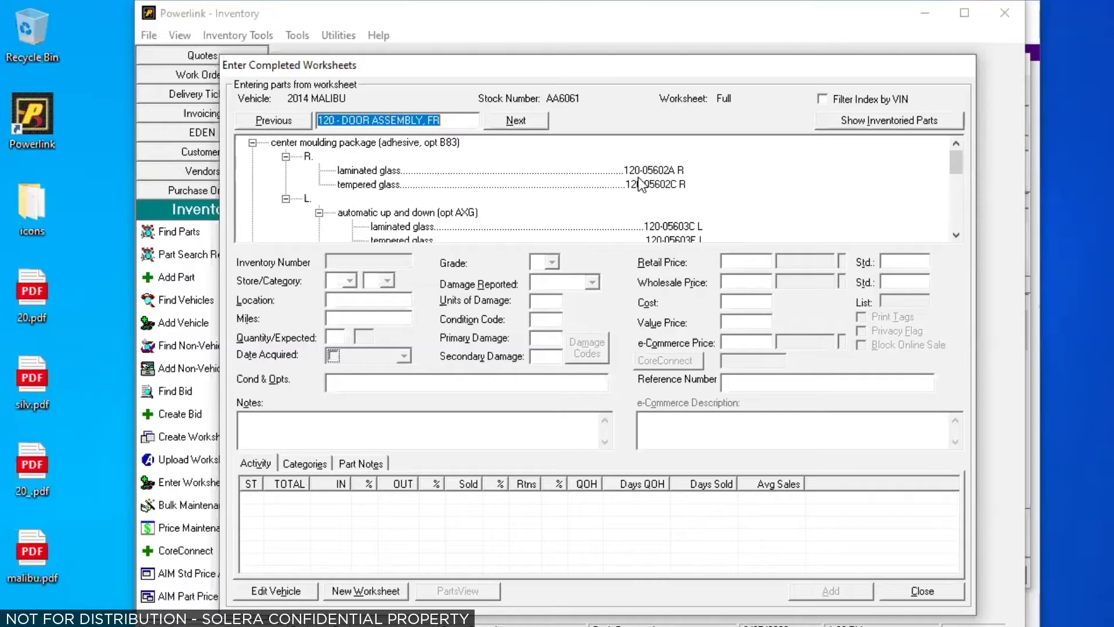
{"action": "left_click", "coordinate": [660, 228]}
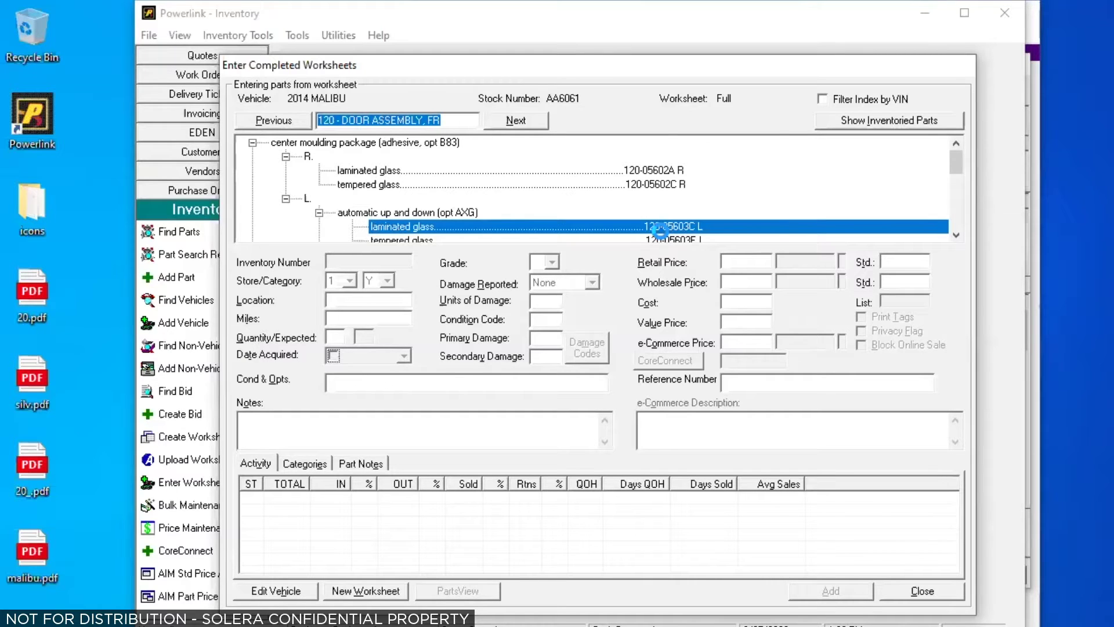
{"action": "left_click", "coordinate": [443, 384]}
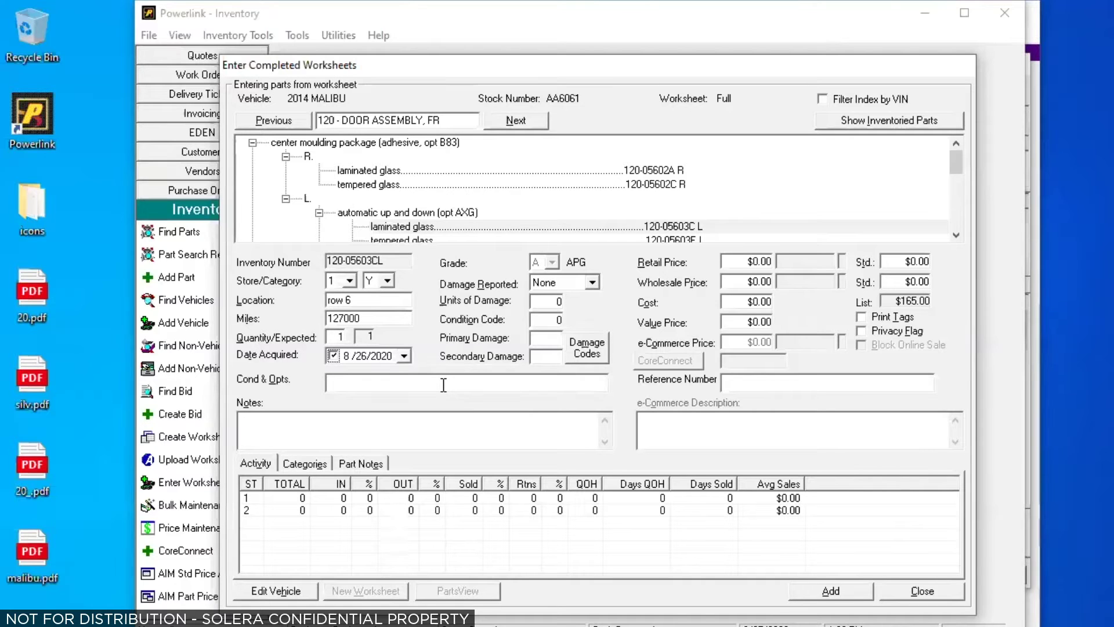
{"action": "type", "text": "red, 4de"}
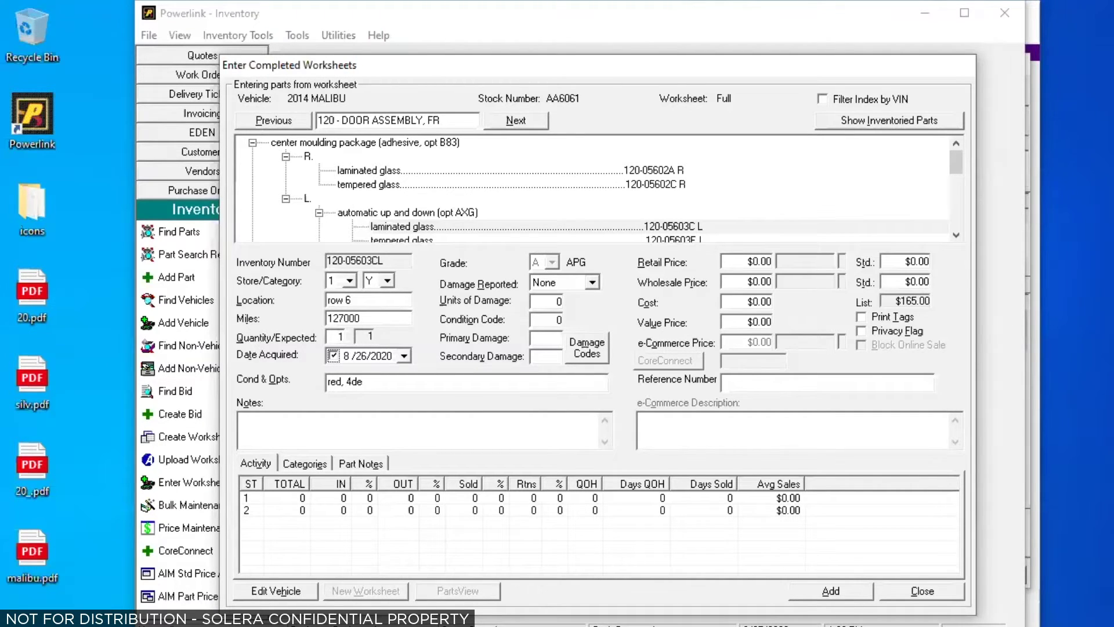
{"action": "key", "text": "BackSpace"}
{"action": "type", "text": "r, L"}
{"action": "key", "text": "BackSpace"}
{"action": "type", "text": "ls,tan,fwd, 6/14,"}
{"action": "type", "text": "000"}
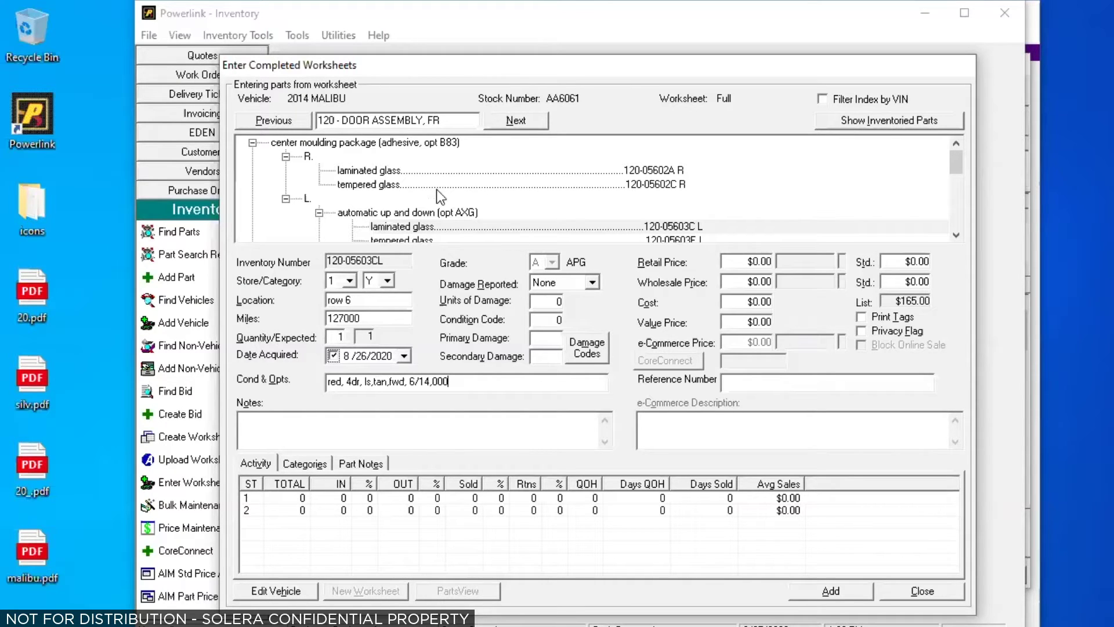
Step: Switch to part type 560 - WHEEL, discard the unsaved door entry, and add the 17x4 compact spare as four individual records
{"action": "left_click", "coordinate": [459, 119]}
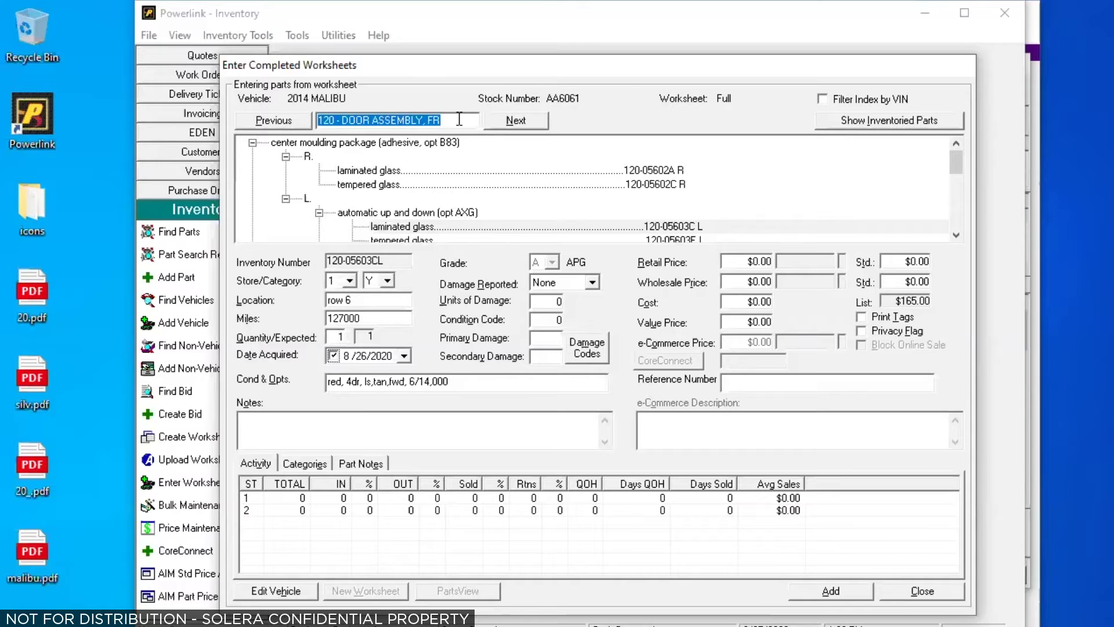
{"action": "type", "text": "560 - WHEEL"}
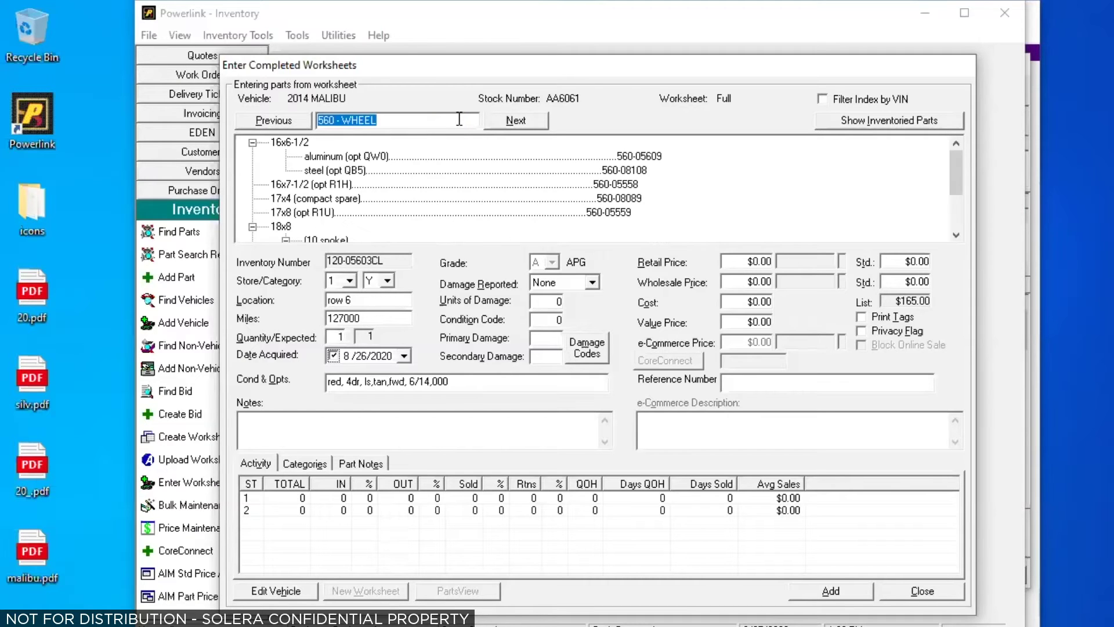
{"action": "double_click", "coordinate": [617, 198]}
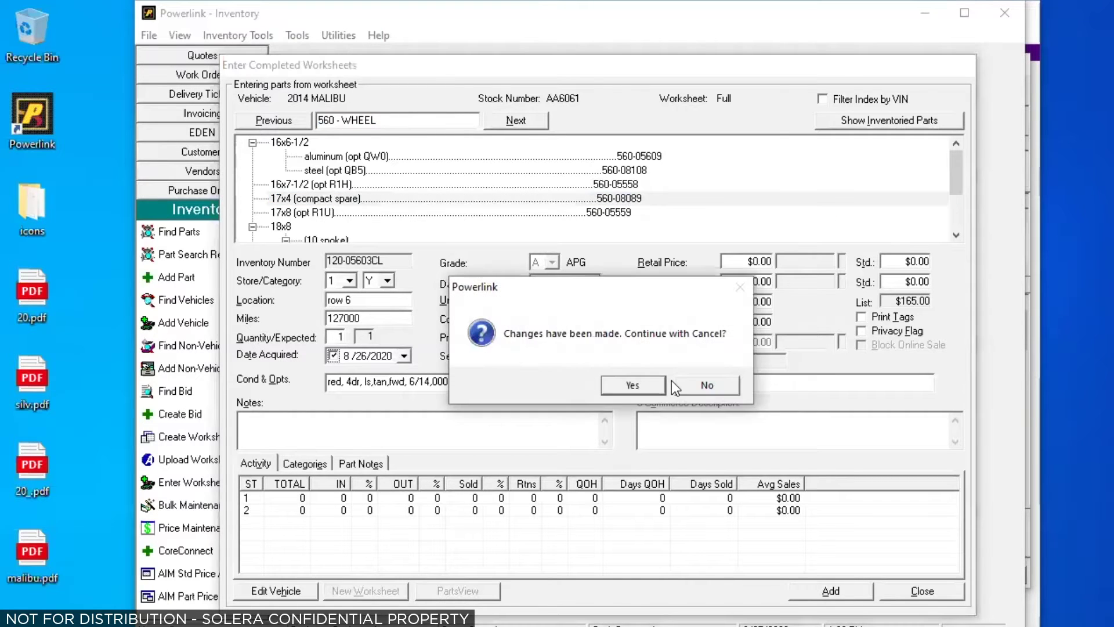
{"action": "left_click", "coordinate": [643, 382]}
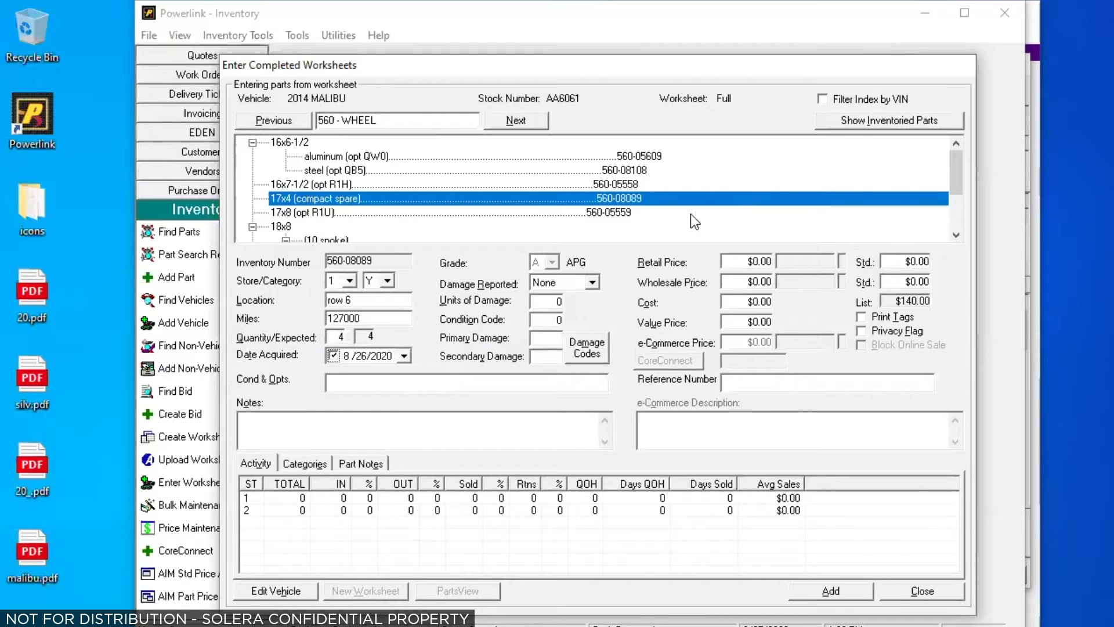
{"action": "left_click", "coordinate": [830, 592]}
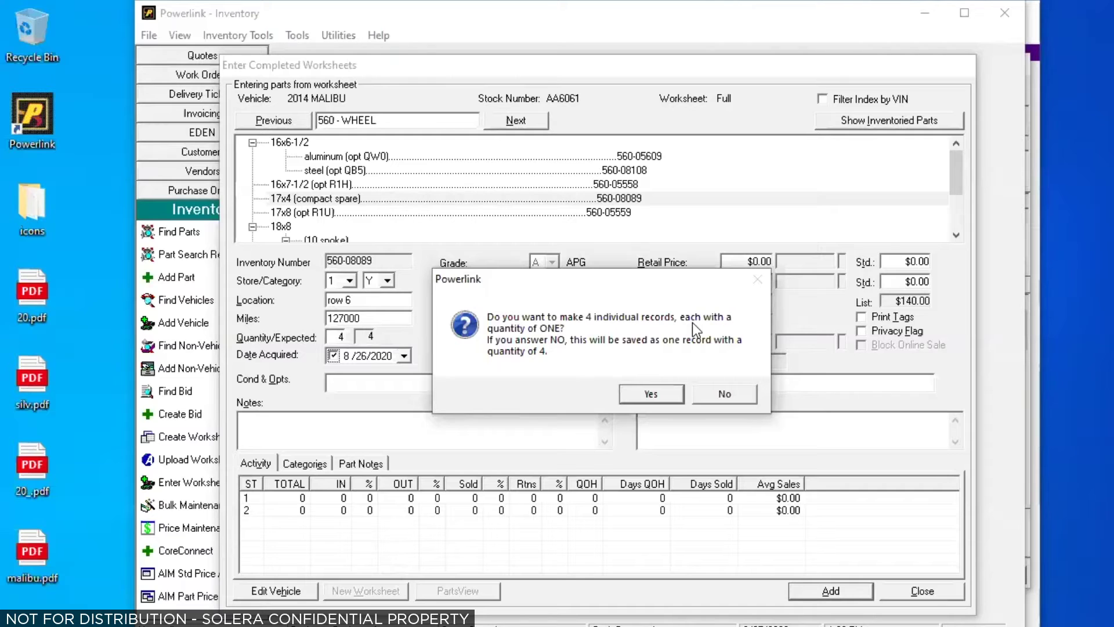
{"action": "left_click", "coordinate": [638, 392]}
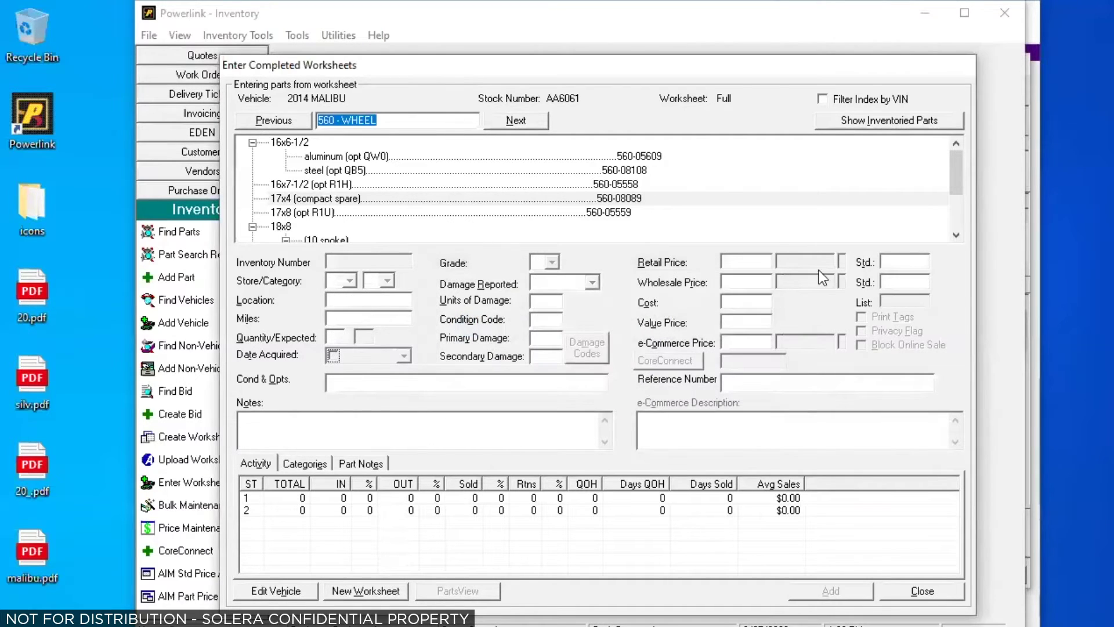
Step: Show the inventoried parts and delete the fourth wheel record, giving "x" as the reason
{"action": "left_click", "coordinate": [875, 120]}
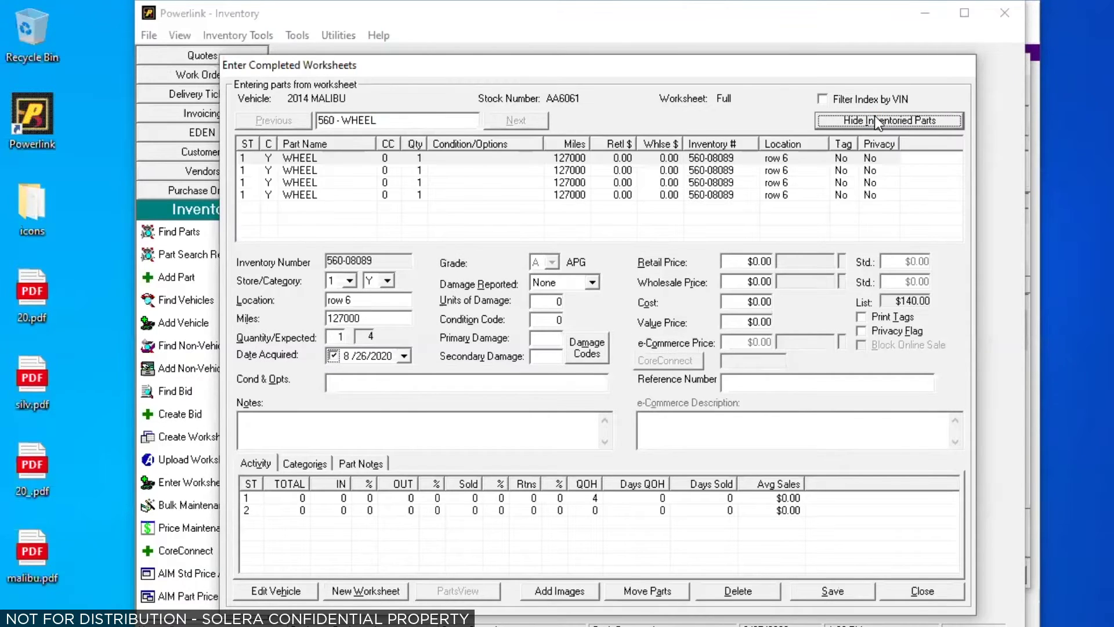
{"action": "left_click", "coordinate": [350, 194]}
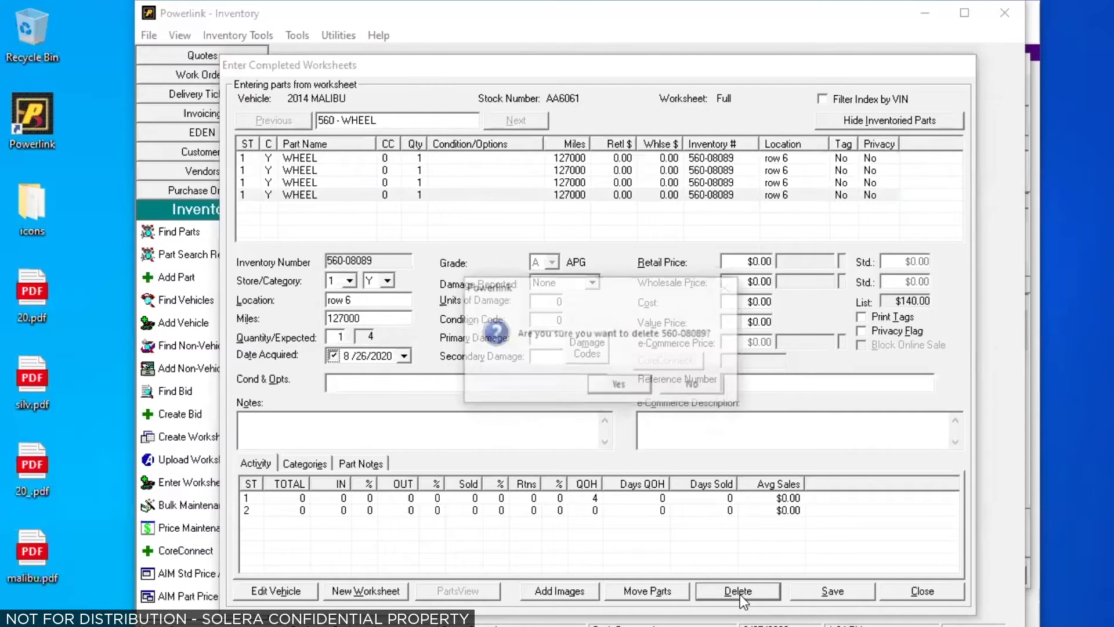
{"action": "left_click", "coordinate": [621, 384]}
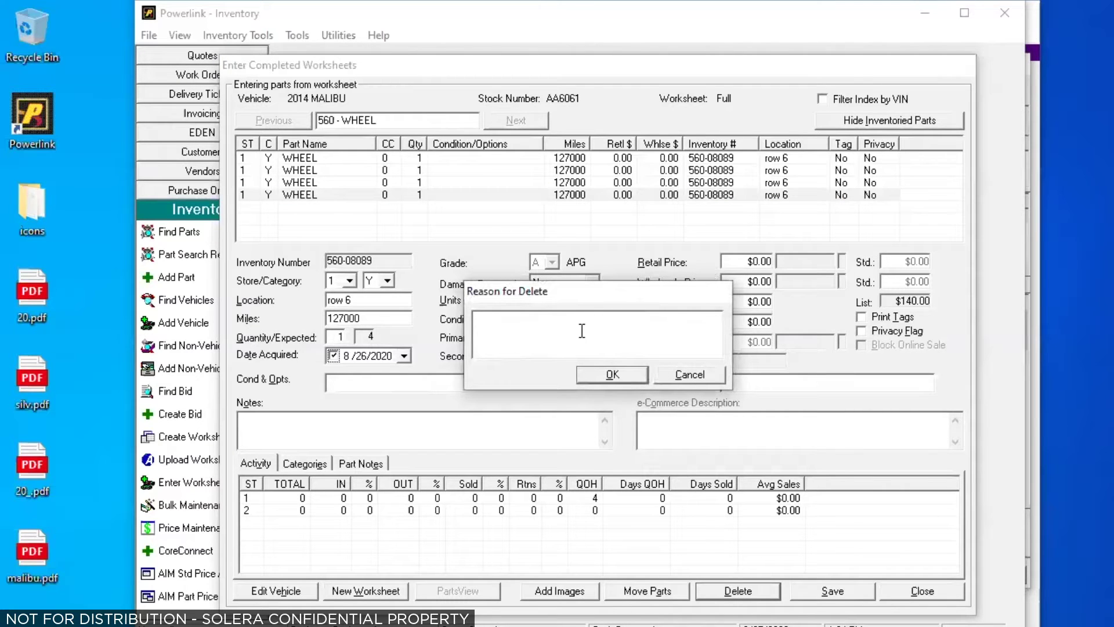
{"action": "type", "text": "x"}
{"action": "left_click", "coordinate": [607, 378]}
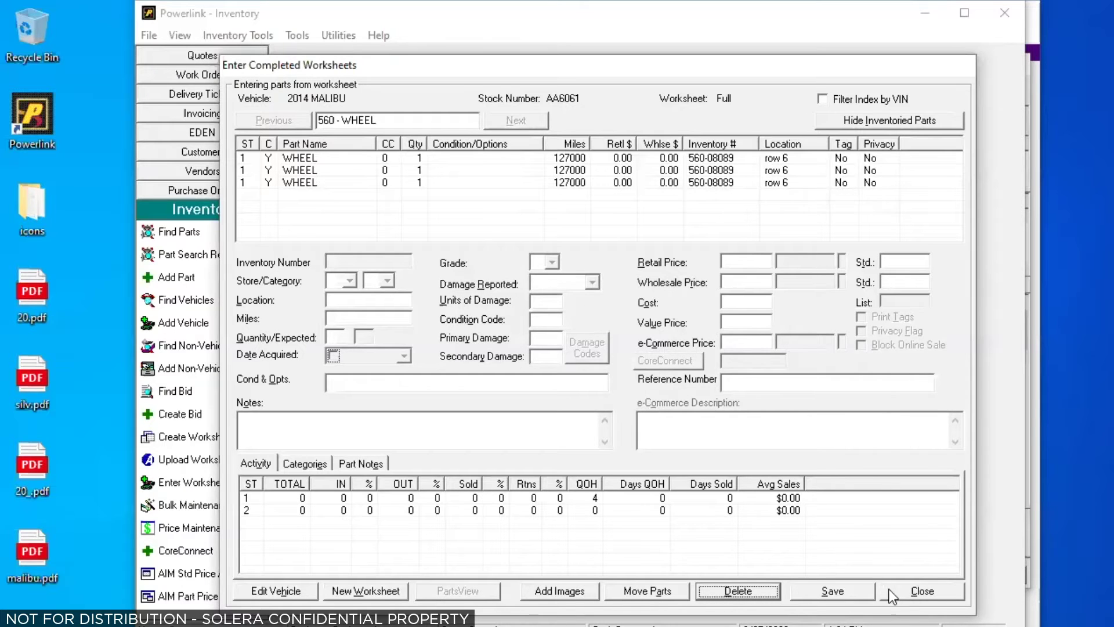
Step: Try to save the inventoried parts without a part selected, and close the worksheet entry window
{"action": "left_click", "coordinate": [850, 587]}
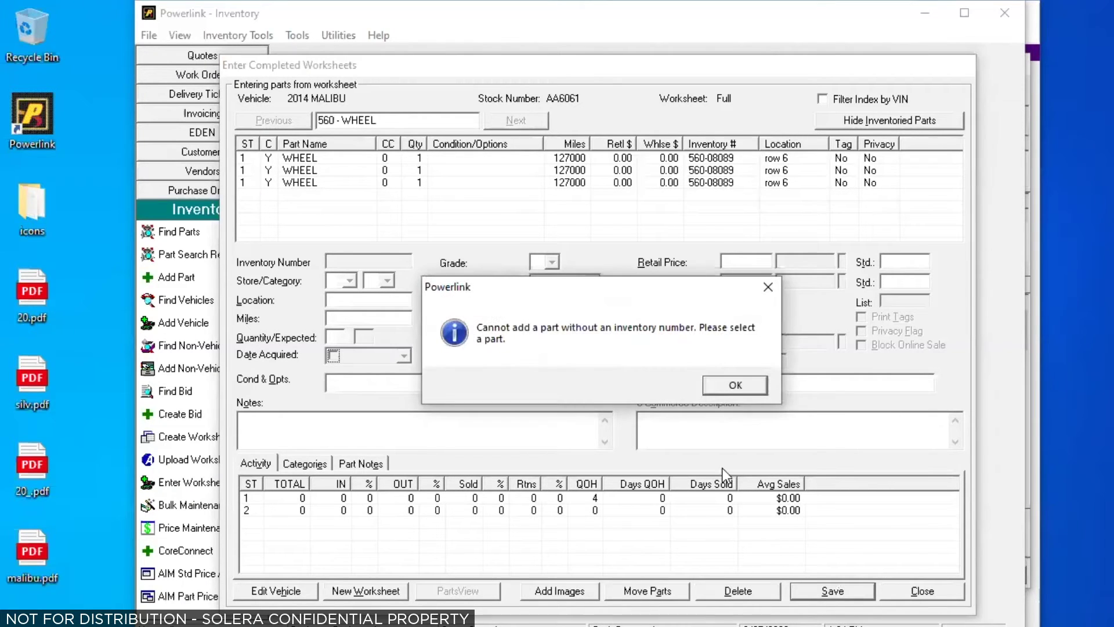
{"action": "left_click", "coordinate": [735, 385]}
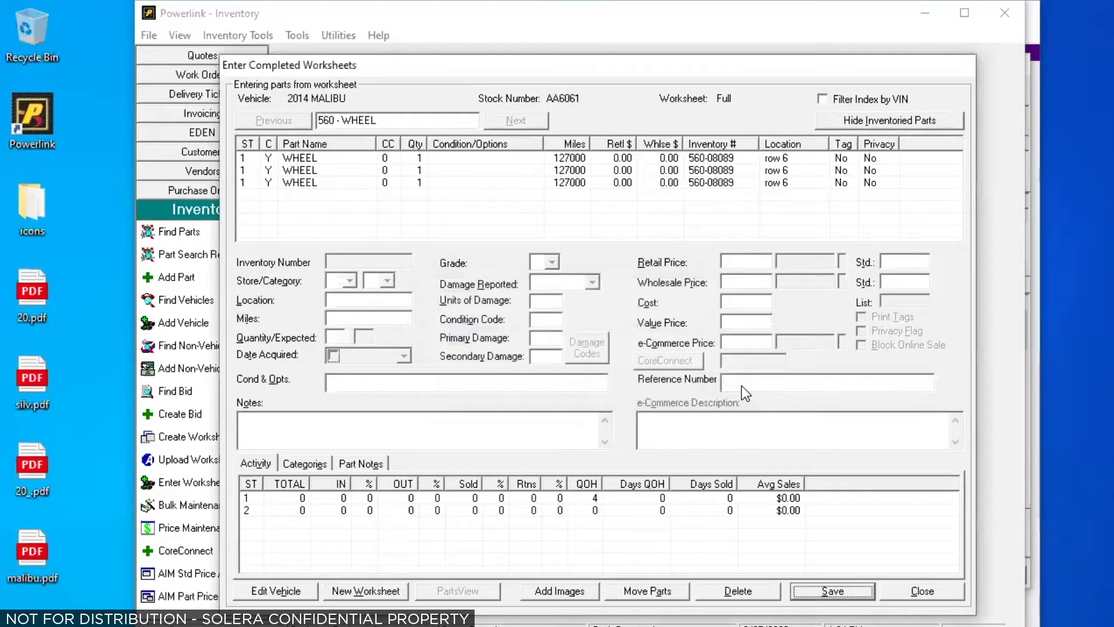
{"action": "left_click", "coordinate": [903, 587]}
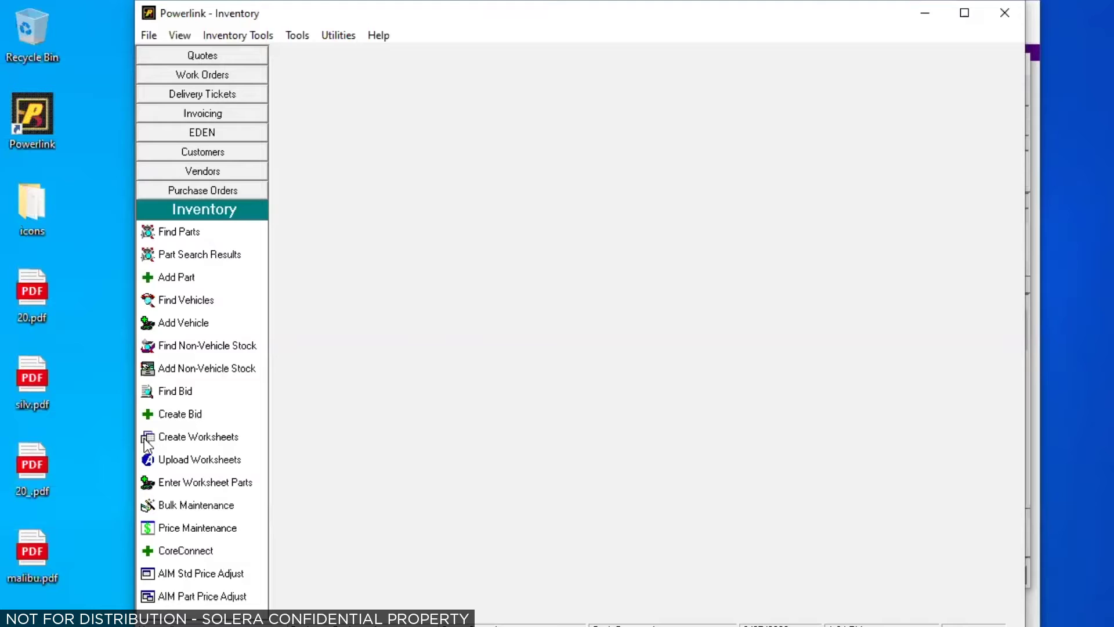
Step: Open the Part Type Manager and look up the expected quantities of part types 560 and 327
{"action": "left_click", "coordinate": [339, 34]}
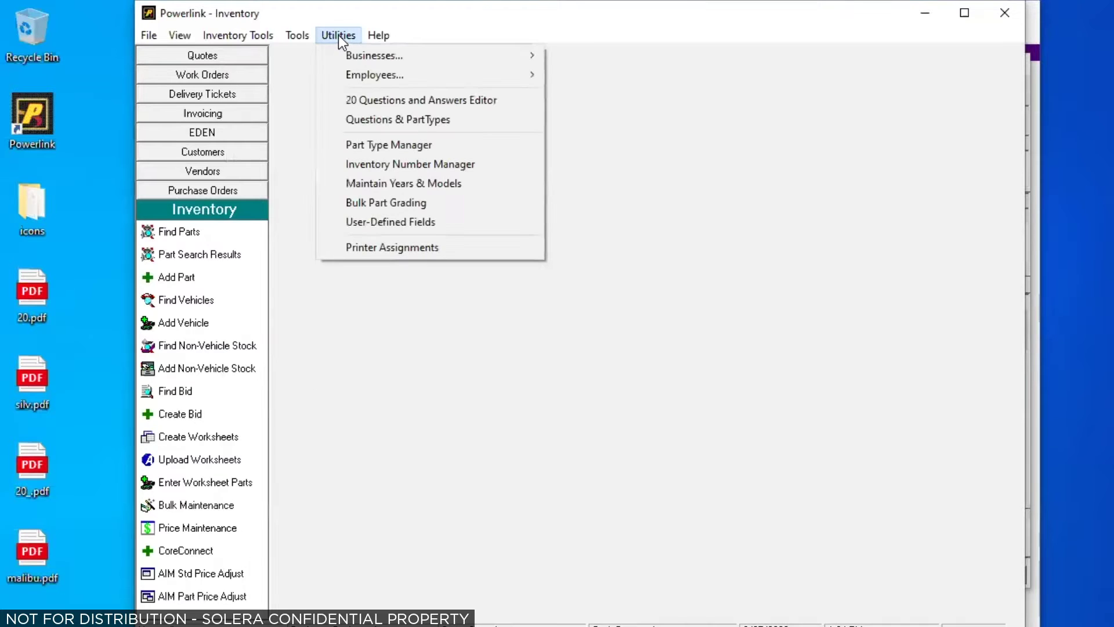
{"action": "left_click", "coordinate": [376, 145]}
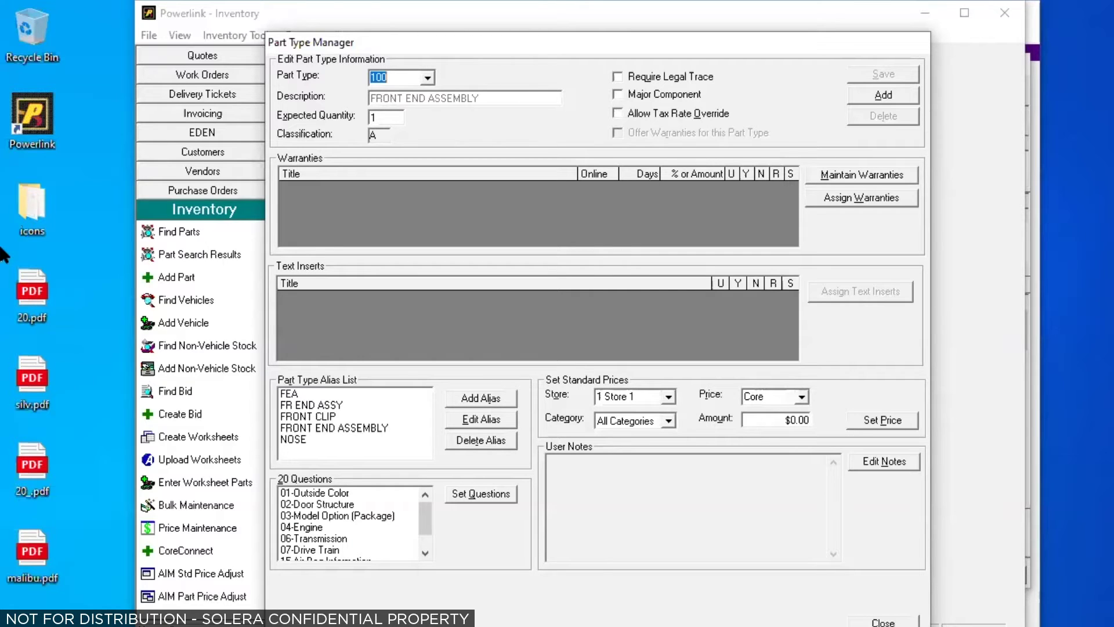
{"action": "type", "text": "560"}
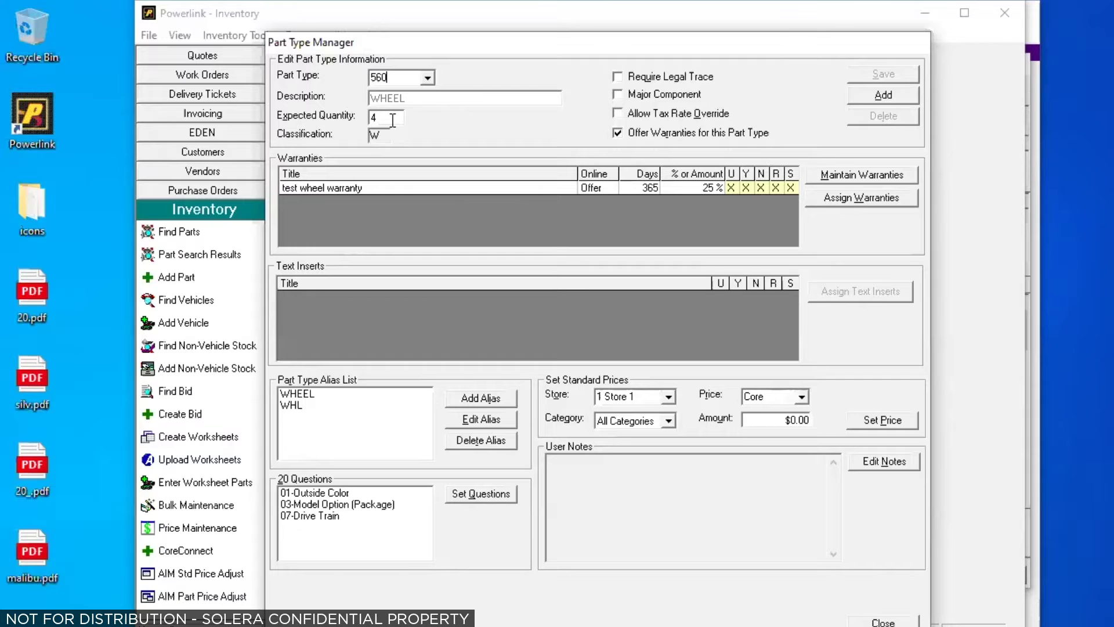
{"action": "key", "text": "BackSpace"}
{"action": "key", "text": "BackSpace"}
{"action": "key", "text": "BackSpace"}
{"action": "type", "text": "327"}
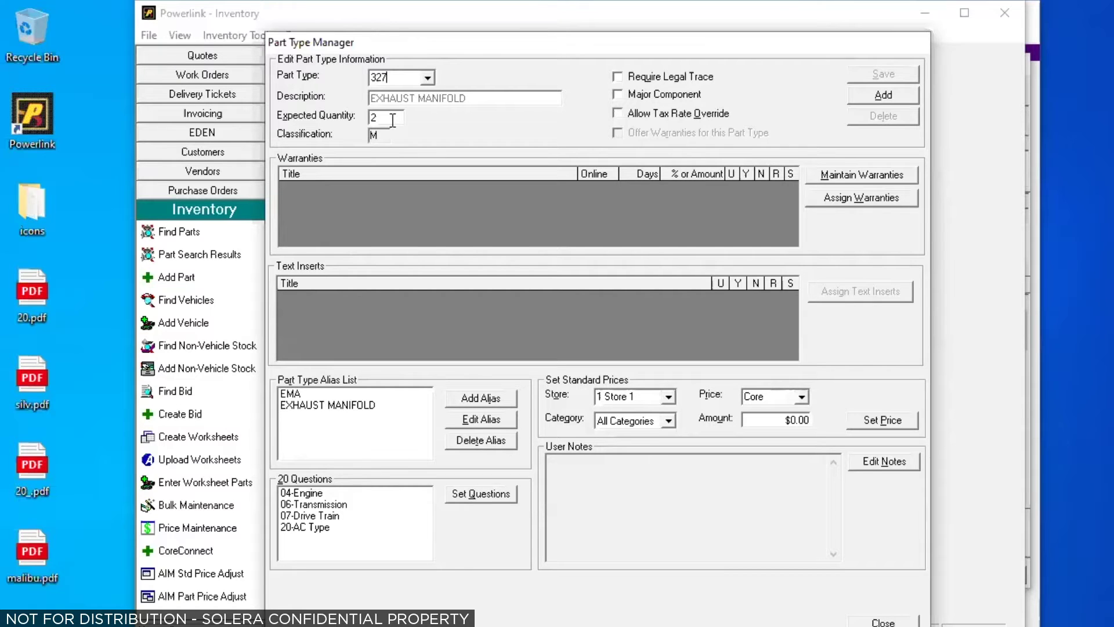
Step: Set the expected quantity of part type 560 (WHEEL) to 1 and save it
{"action": "key", "text": "BackSpace"}
{"action": "key", "text": "BackSpace"}
{"action": "key", "text": "BackSpace"}
{"action": "type", "text": "560"}
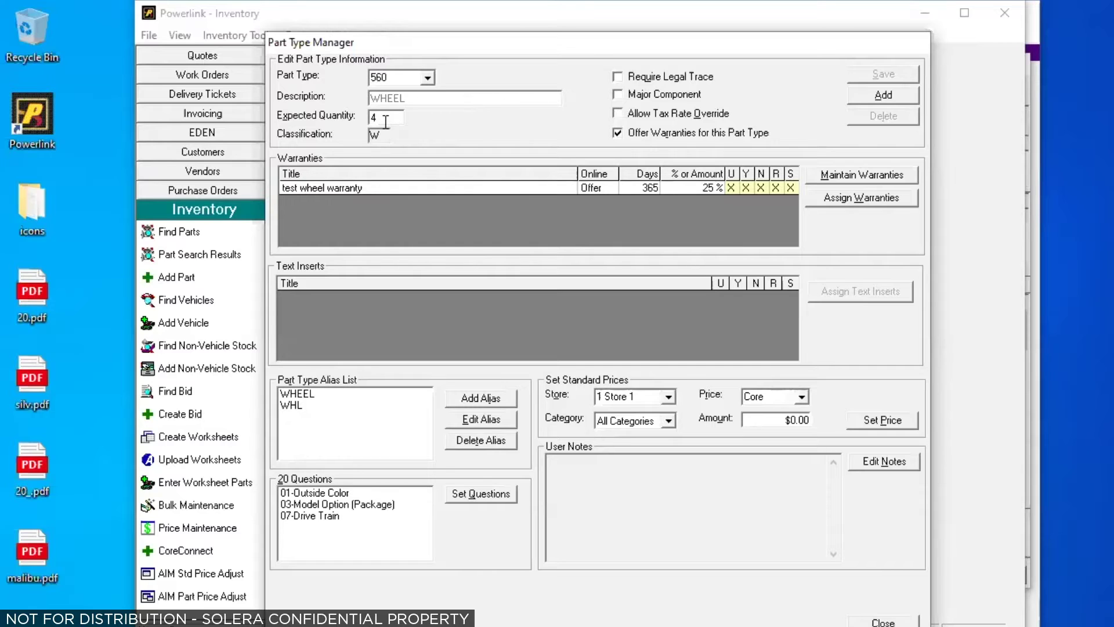
{"action": "left_click", "coordinate": [389, 118]}
{"action": "type", "text": "1"}
{"action": "left_click", "coordinate": [880, 70]}
Step: Set the expected quantity of part type 570 (WHEEL COVER) to 1 and save it
{"action": "left_click", "coordinate": [399, 76]}
{"action": "type", "text": "570"}
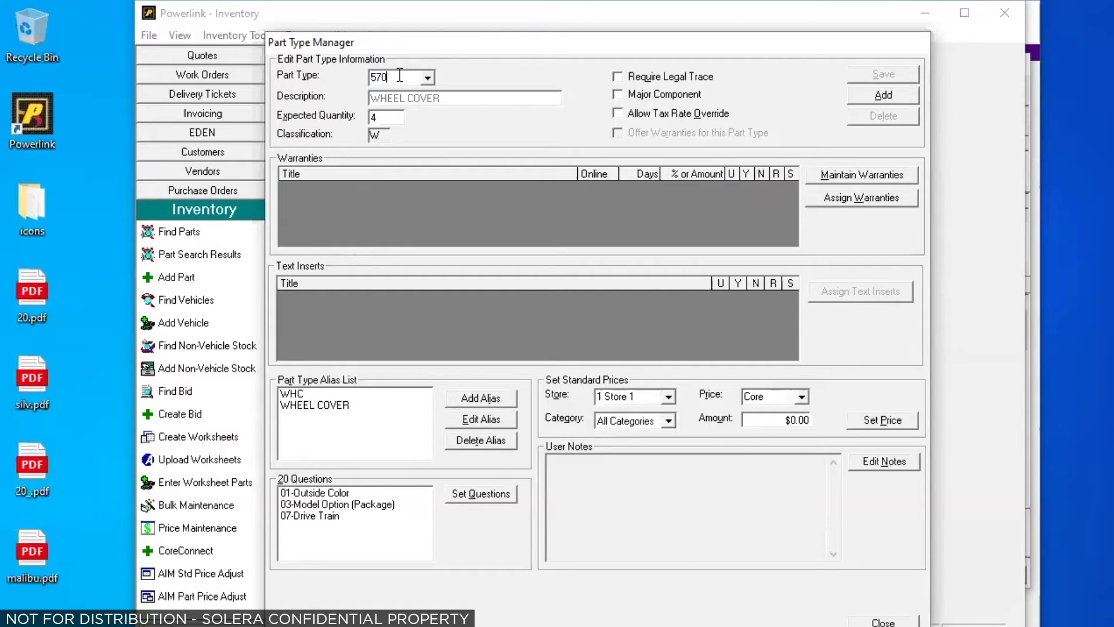
{"action": "double_click", "coordinate": [376, 118]}
{"action": "type", "text": "1"}
{"action": "left_click", "coordinate": [882, 75]}
Step: Set the expected quantity of part type 327 (EXHAUST MANIFOLD) to 1 and save it
{"action": "double_click", "coordinate": [391, 79]}
{"action": "type", "text": "327"}
{"action": "double_click", "coordinate": [389, 114]}
{"action": "type", "text": "1"}
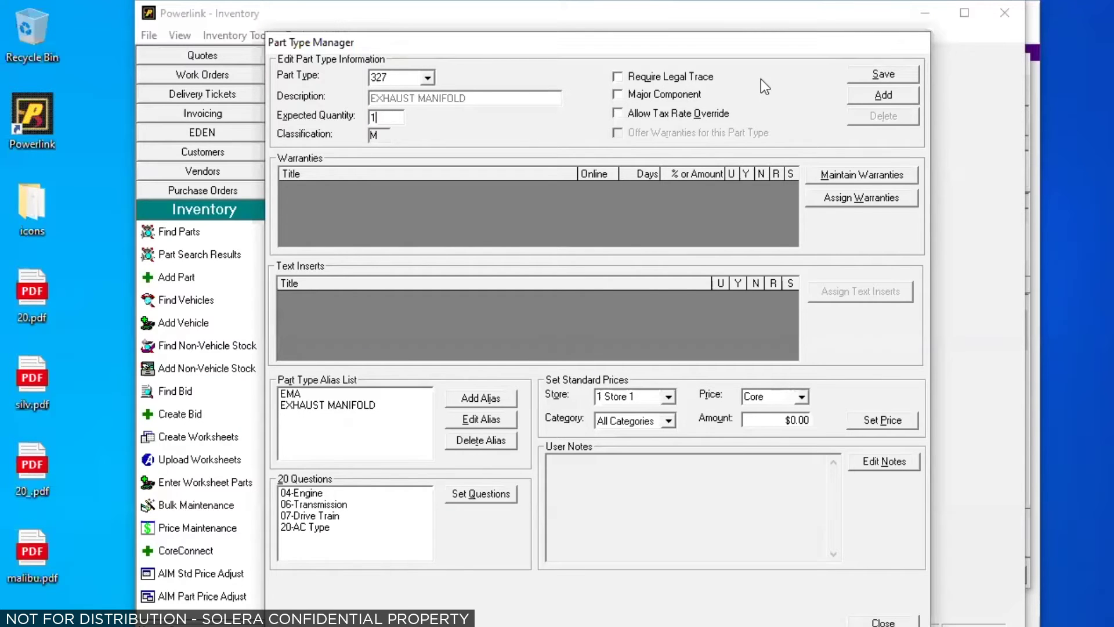
{"action": "left_click", "coordinate": [880, 72]}
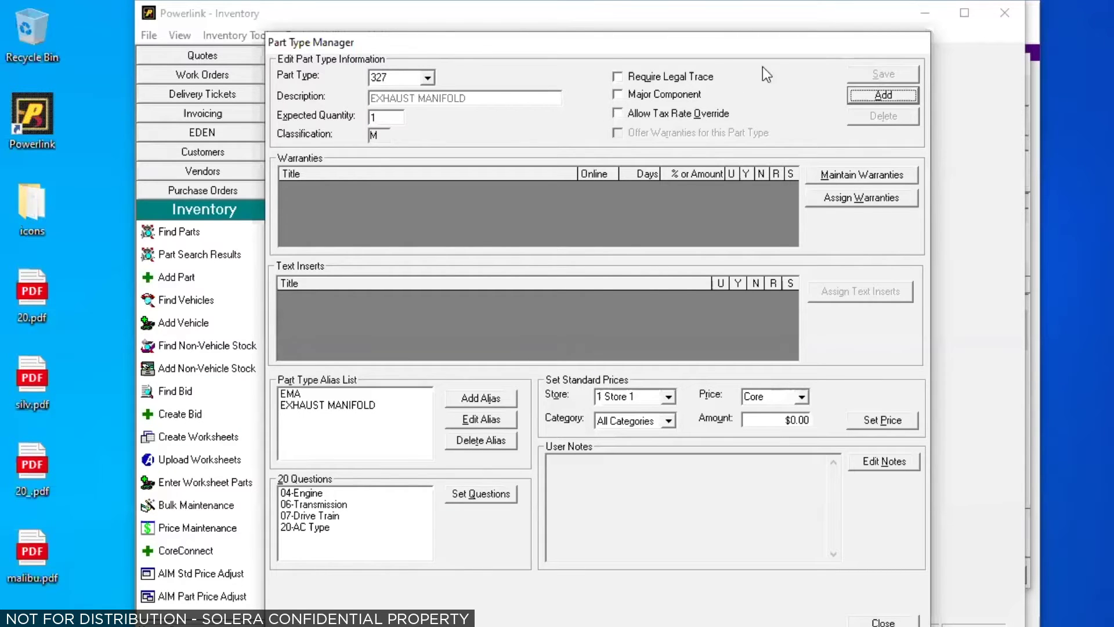
Step: Set the expected quantity of part type 447 (AXLE SHAFT) to 1, save it, and close the Part Type Manager
{"action": "double_click", "coordinate": [398, 76]}
{"action": "type", "text": "447"}
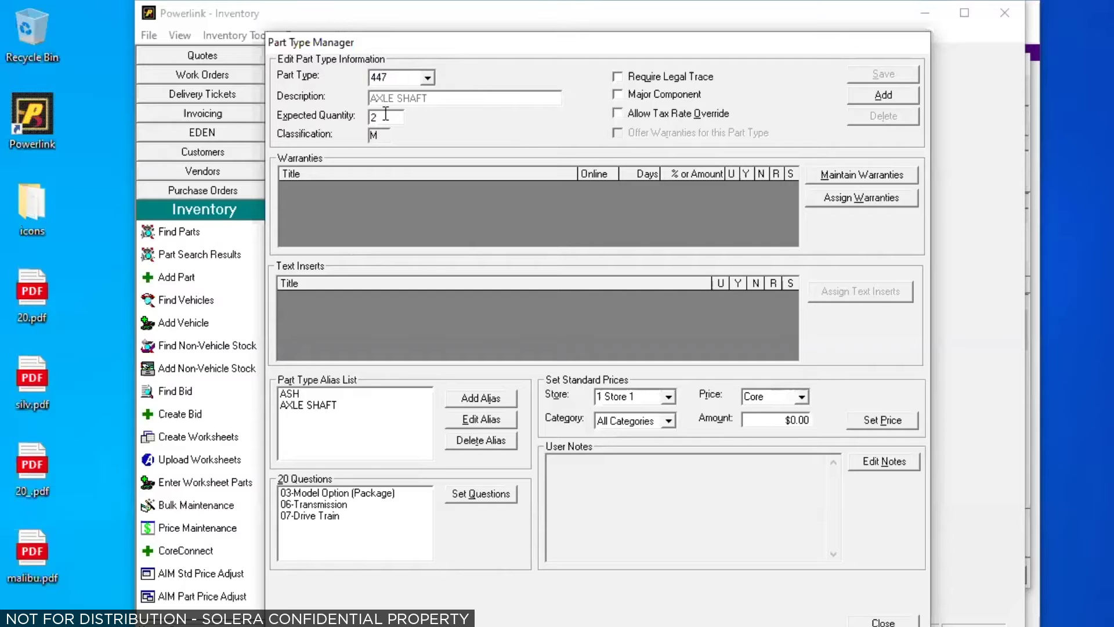
{"action": "double_click", "coordinate": [384, 114]}
{"action": "type", "text": "1"}
{"action": "left_click", "coordinate": [891, 73]}
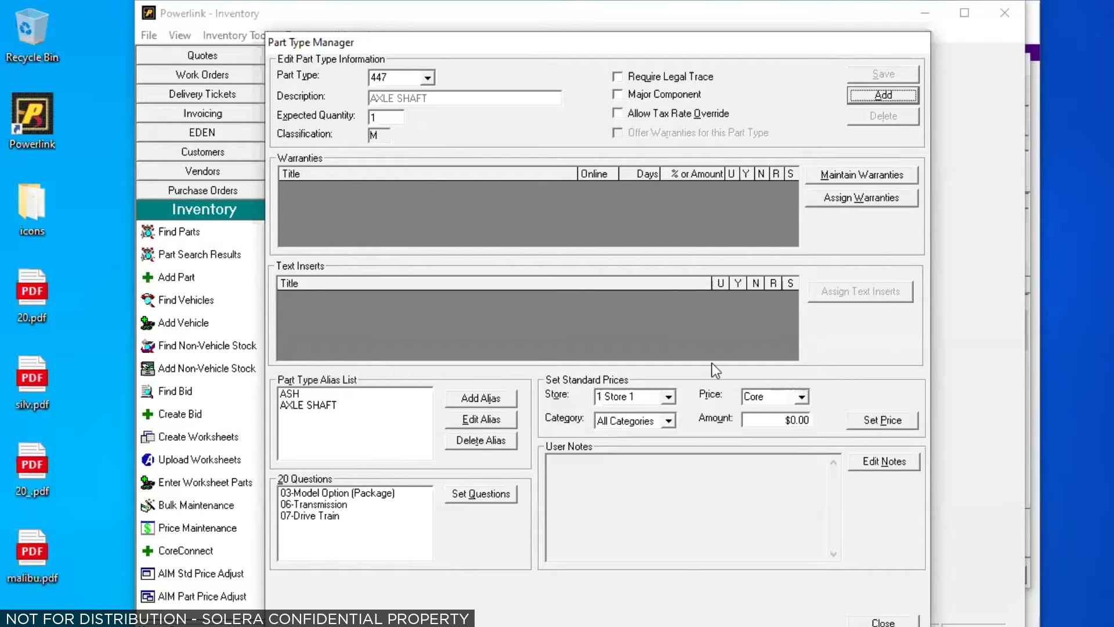
{"action": "key", "text": "Escape"}
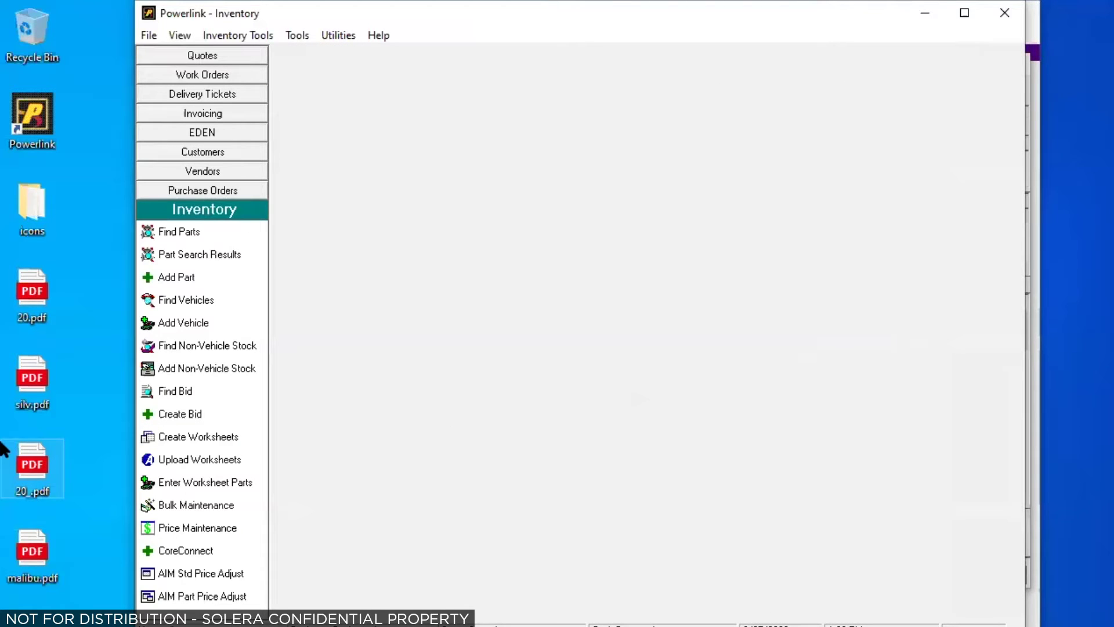
Step: Examine the alias list and 20 Questions of part type 100 in the Part Type Manager, and close it
{"action": "left_click", "coordinate": [337, 32]}
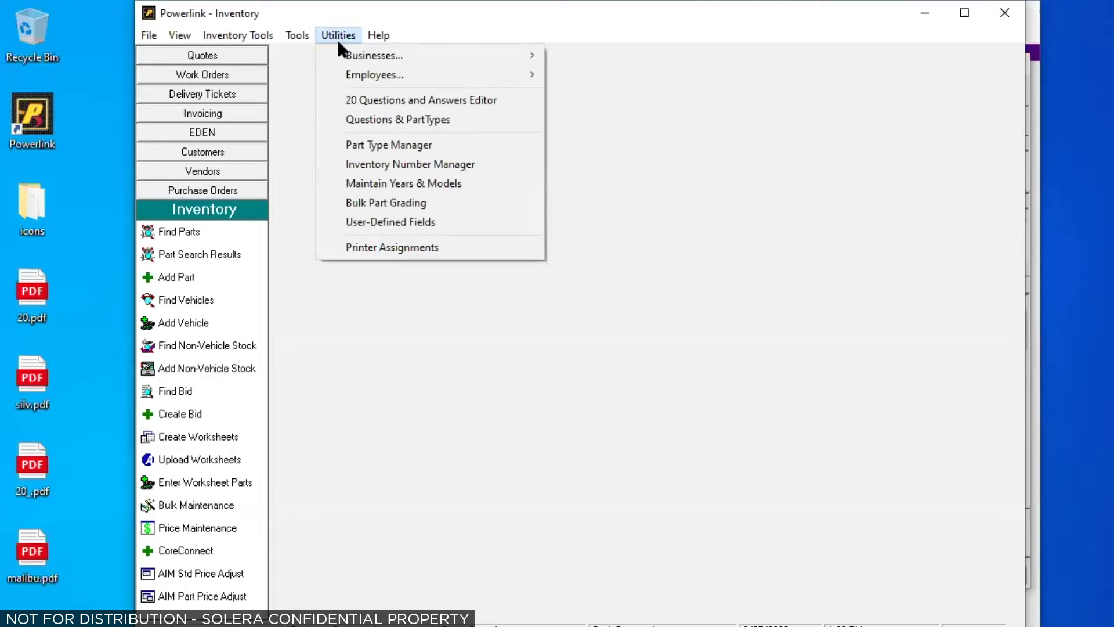
{"action": "left_click", "coordinate": [388, 144]}
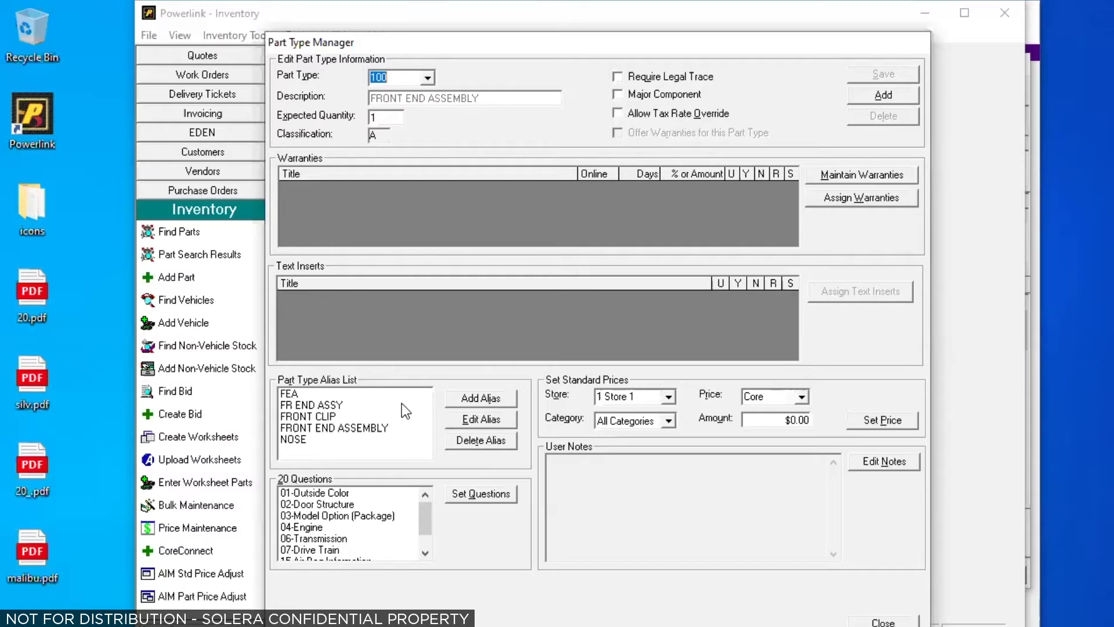
{"action": "left_click", "coordinate": [345, 409]}
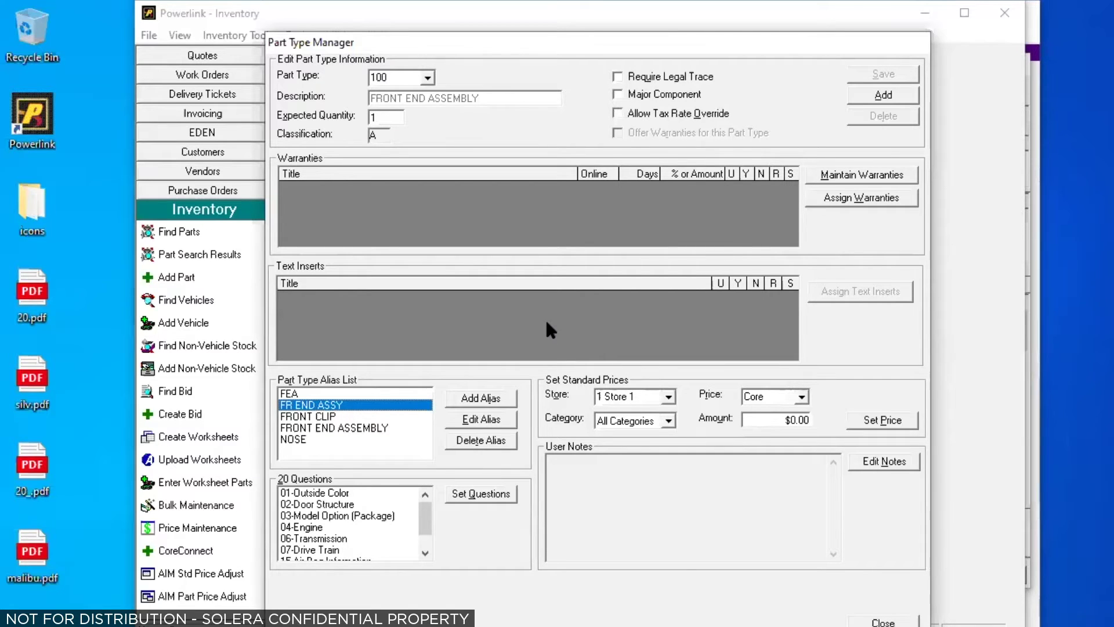
{"action": "key", "text": "Escape"}
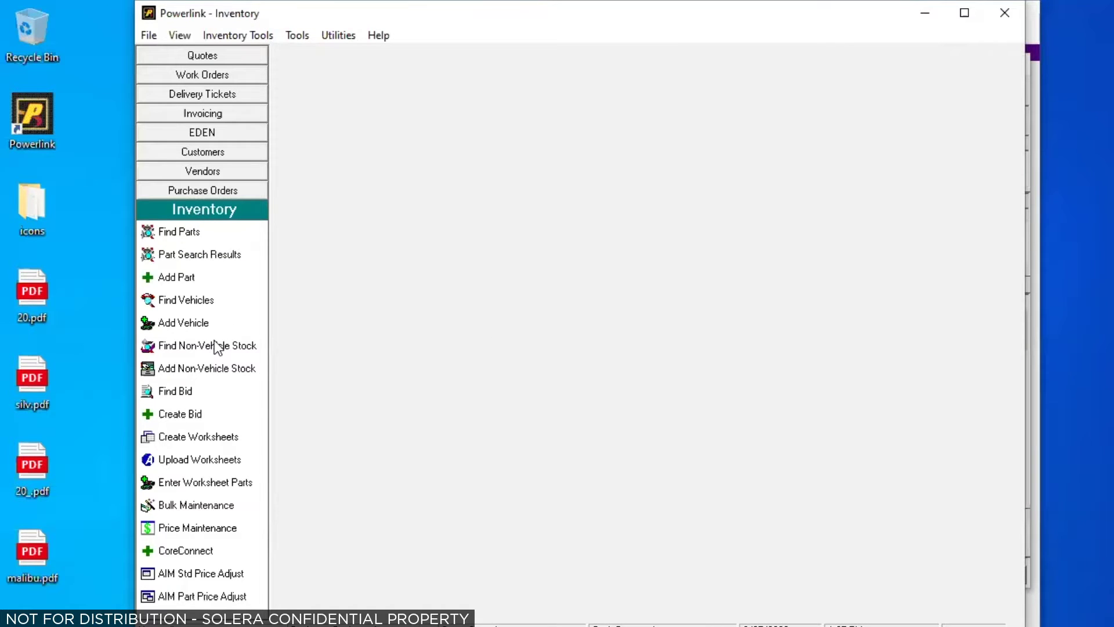
Step: Compose a Full worksheet with 20 Questions for stock number AA6061, add it to the pending worksheets, and open and cancel its printer selection
{"action": "left_click", "coordinate": [189, 441]}
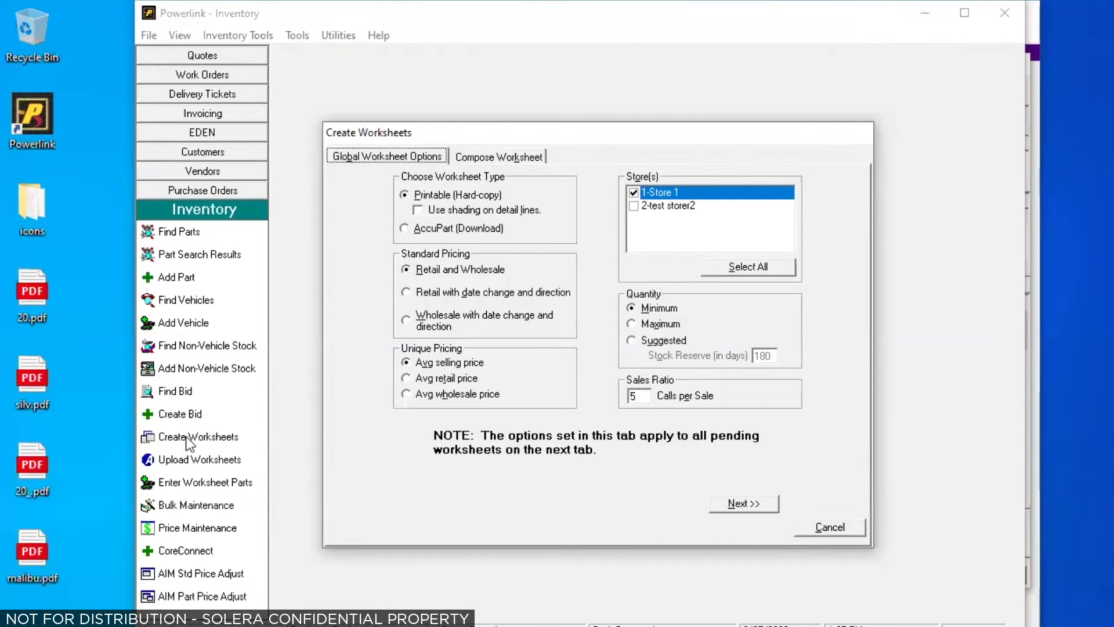
{"action": "left_click", "coordinate": [497, 158]}
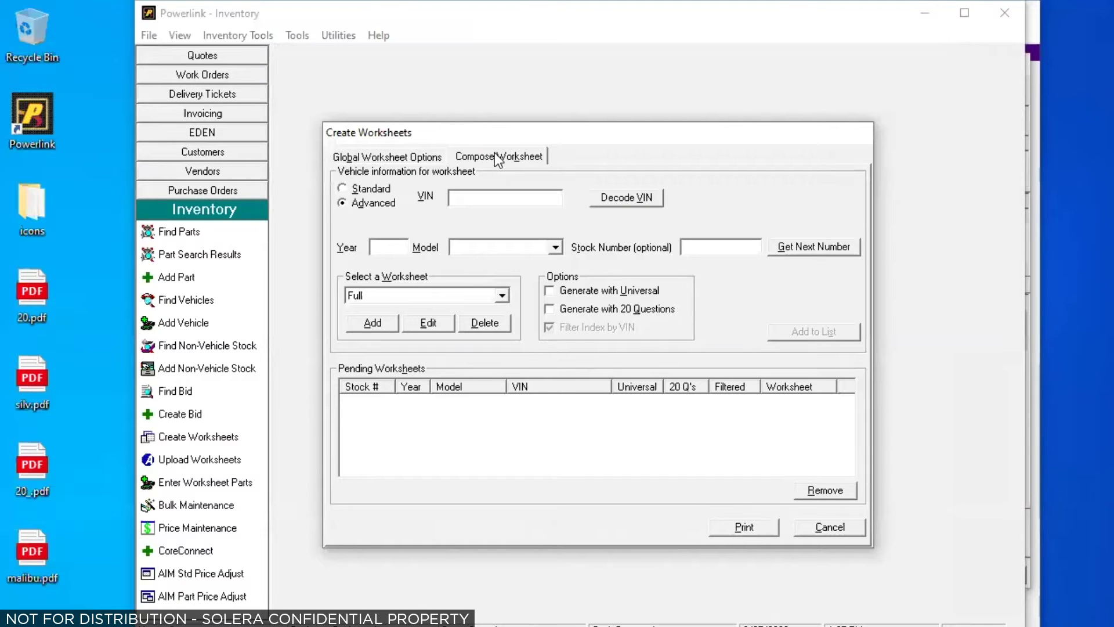
{"action": "left_click", "coordinate": [549, 309]}
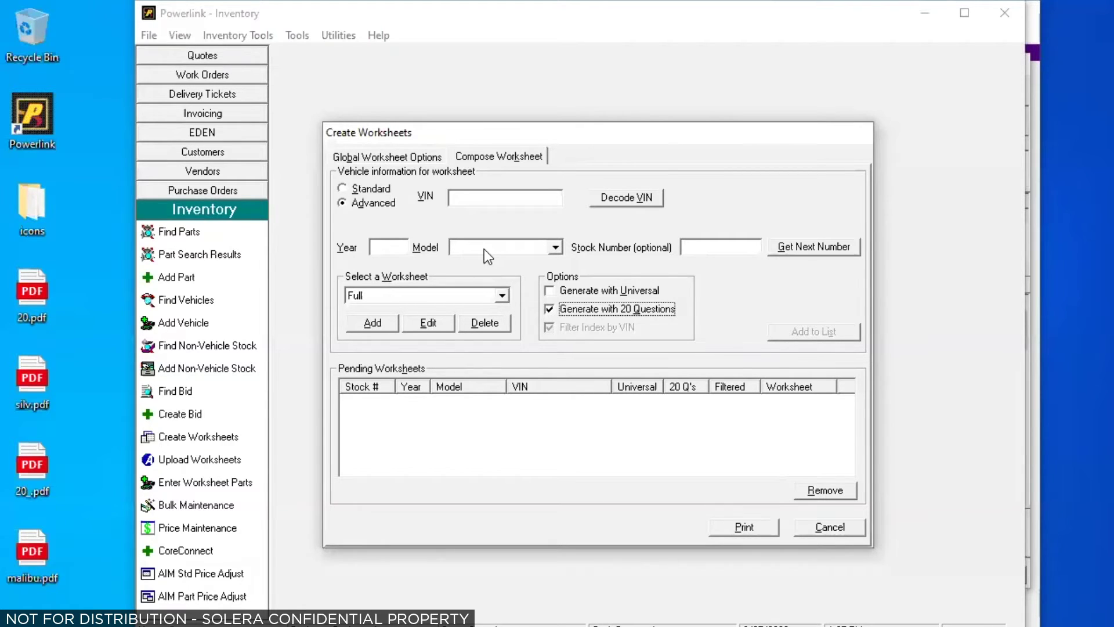
{"action": "left_click", "coordinate": [709, 245]}
{"action": "type", "text": "aa6061"}
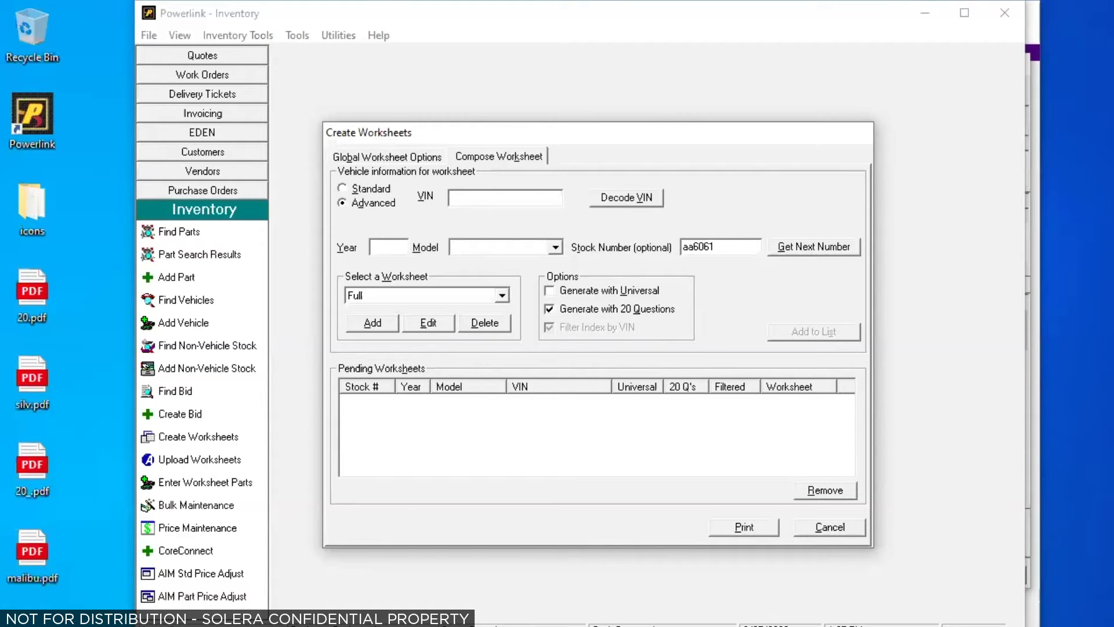
{"action": "key", "text": "Tab"}
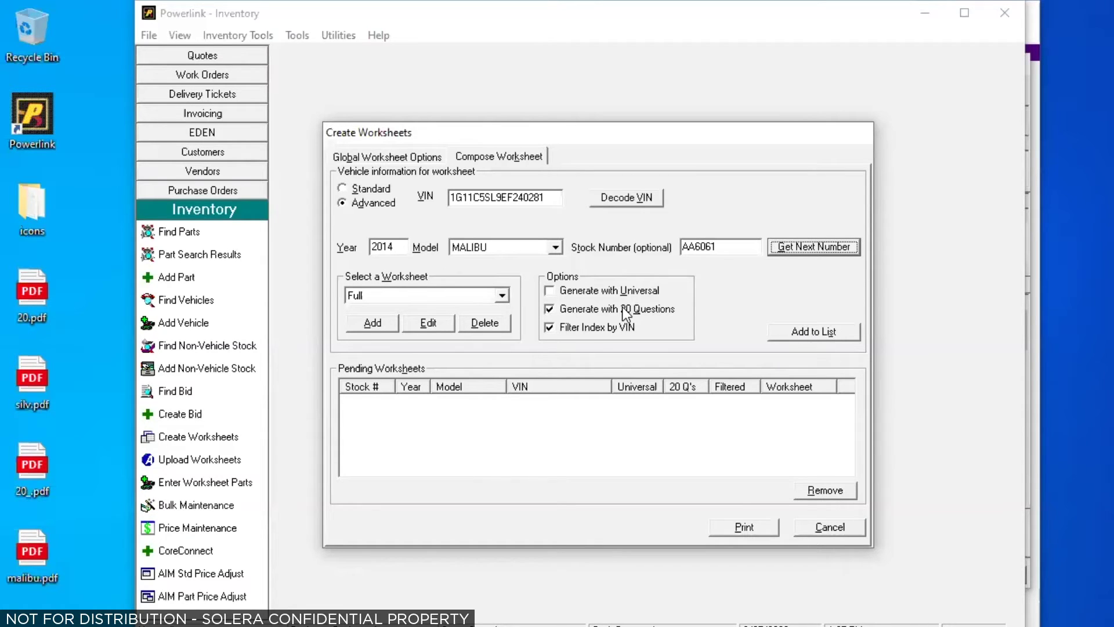
{"action": "left_click", "coordinate": [800, 334]}
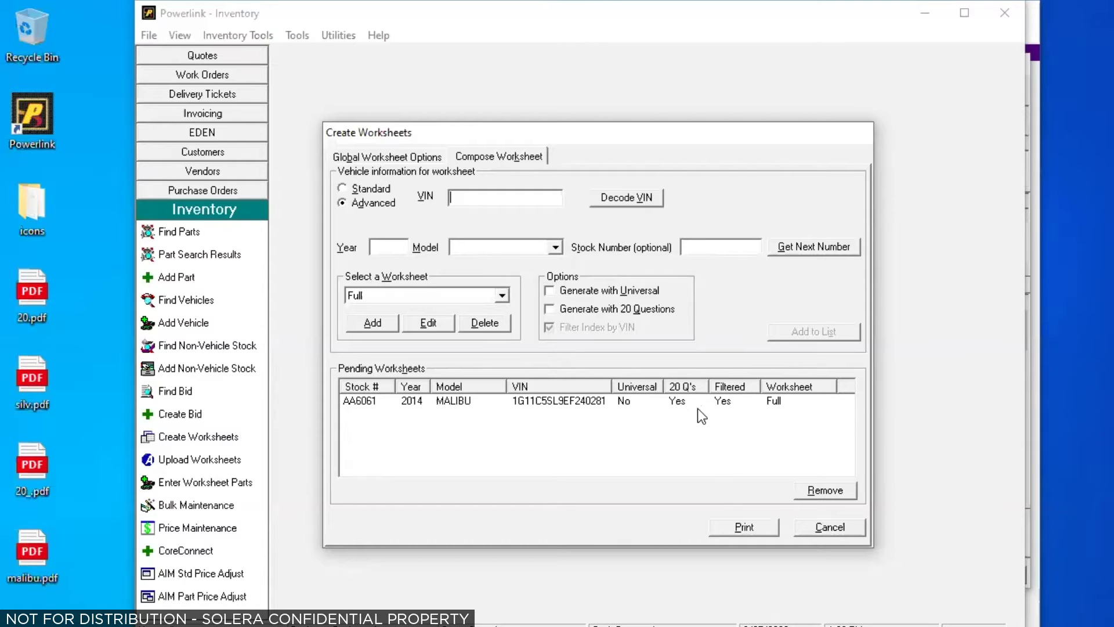
{"action": "left_click", "coordinate": [738, 527]}
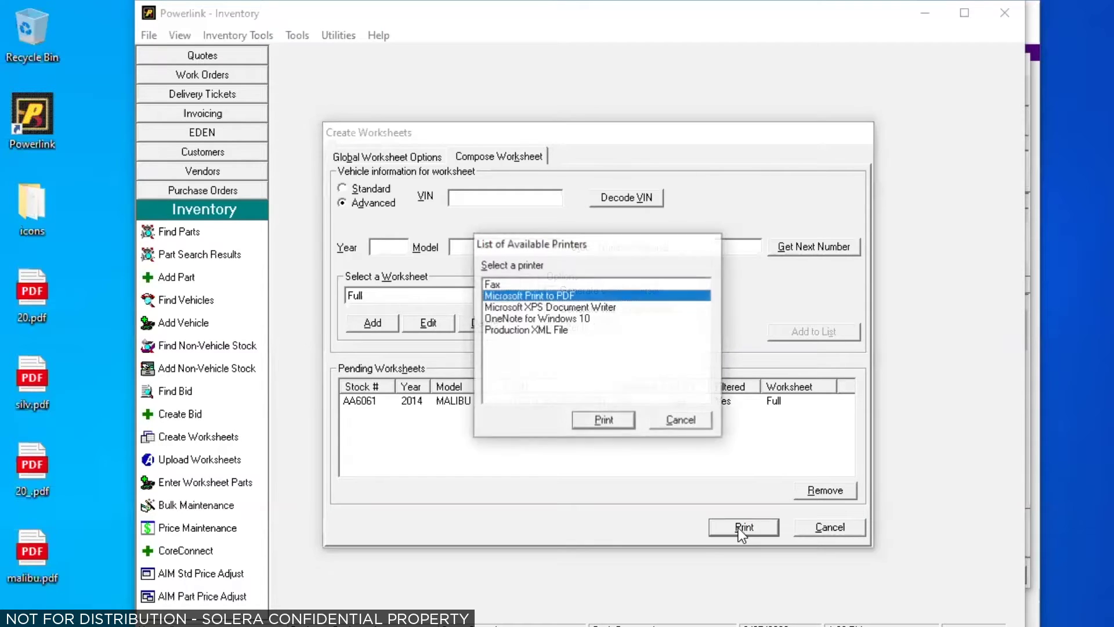
{"action": "left_click", "coordinate": [675, 419]}
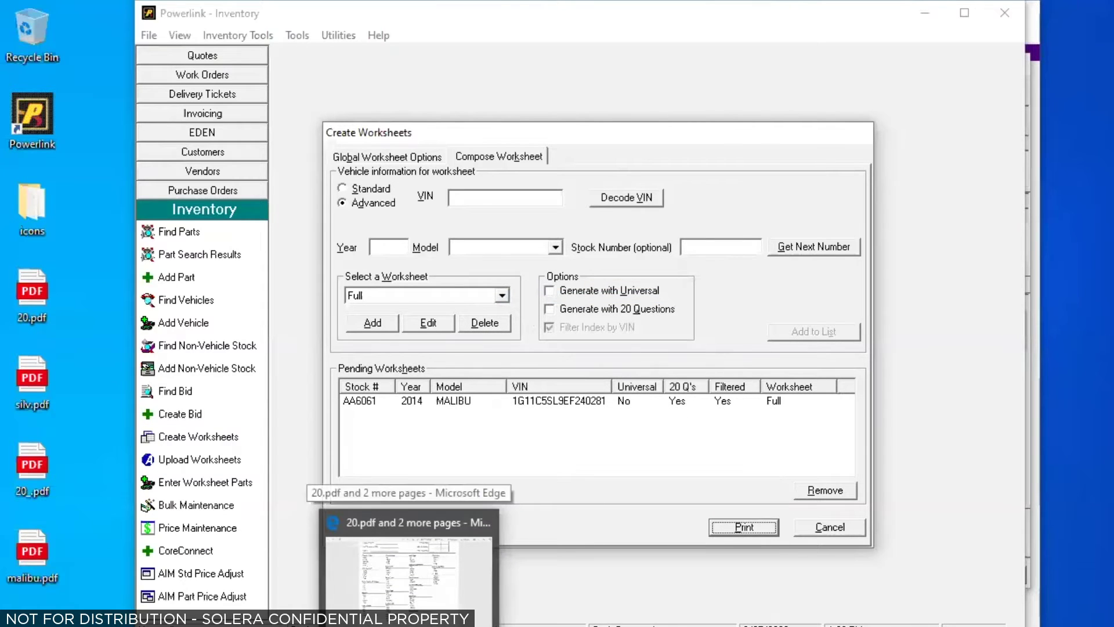
Step: Switch to Microsoft Edge to examine the 20 Questions on the worksheet cover page, return to Powerlink, and cancel worksheet creation
{"action": "left_click", "coordinate": [408, 623]}
{"action": "scroll", "coordinate": [650, 391], "scroll_direction": "up", "scroll_amount": 5}
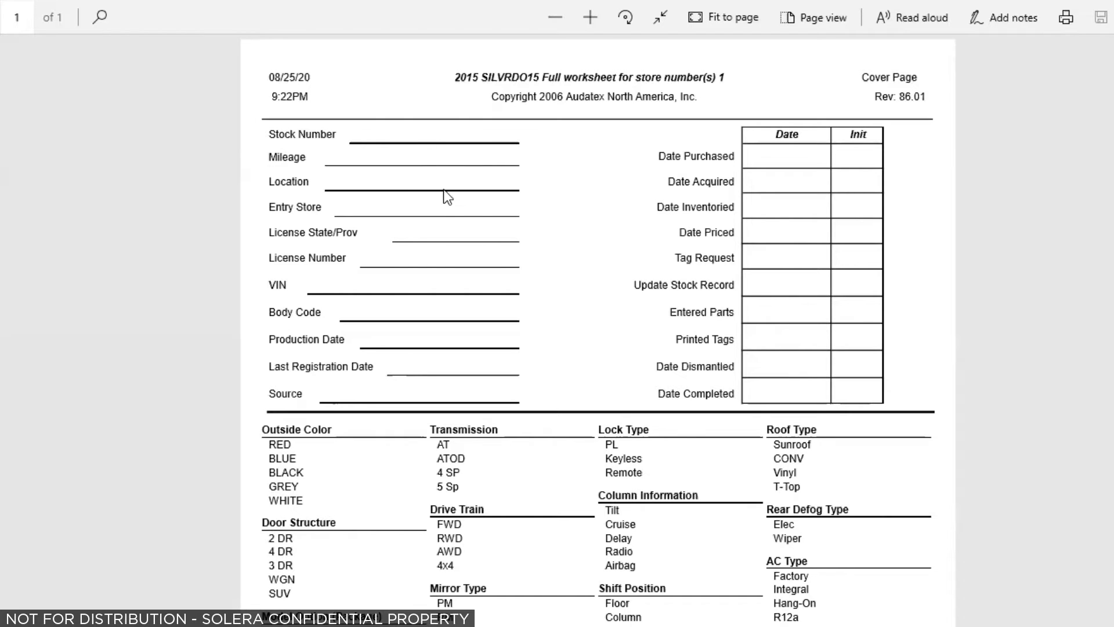
{"action": "scroll", "coordinate": [484, 289], "scroll_direction": "down", "scroll_amount": 3}
{"action": "scroll", "coordinate": [484, 296], "scroll_direction": "down", "scroll_amount": 2}
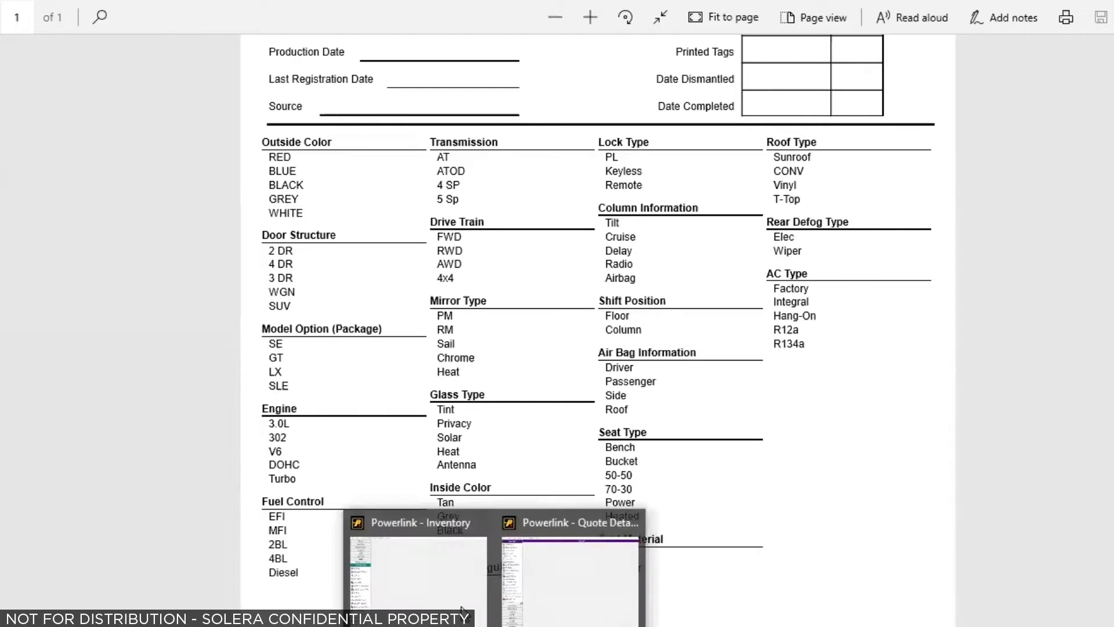
{"action": "left_click", "coordinate": [573, 567]}
{"action": "left_click", "coordinate": [832, 526]}
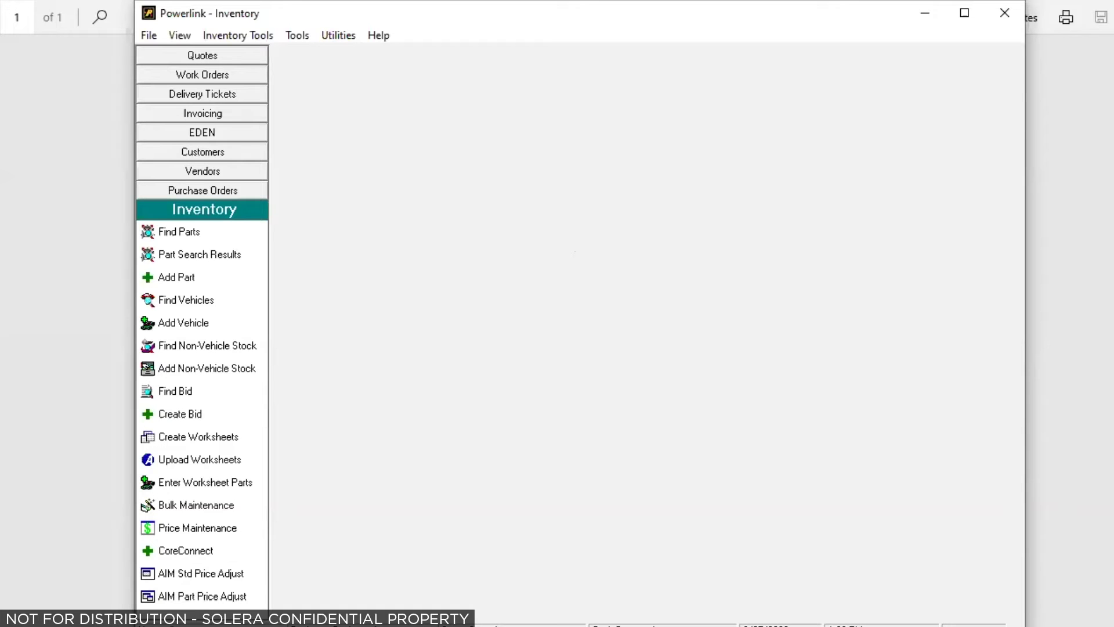
Step: Examine the condition and options texts of the EDEN Locate results in the Quote Details window, and return to the Inventory window
{"action": "left_click", "coordinate": [558, 572]}
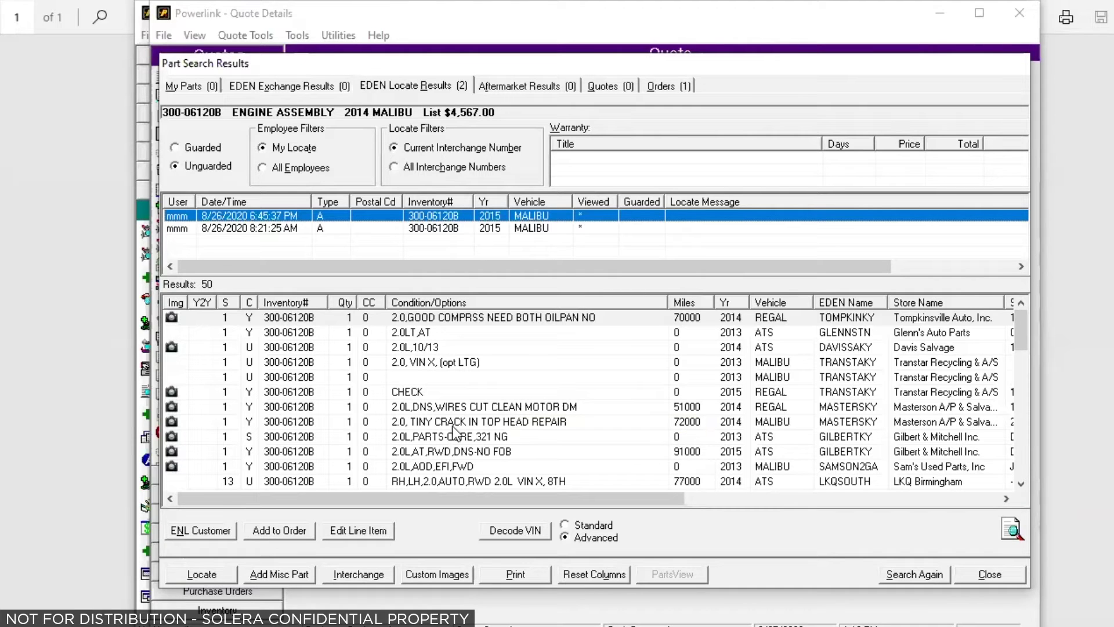
{"action": "scroll", "coordinate": [572, 439], "scroll_direction": "down", "scroll_amount": 4}
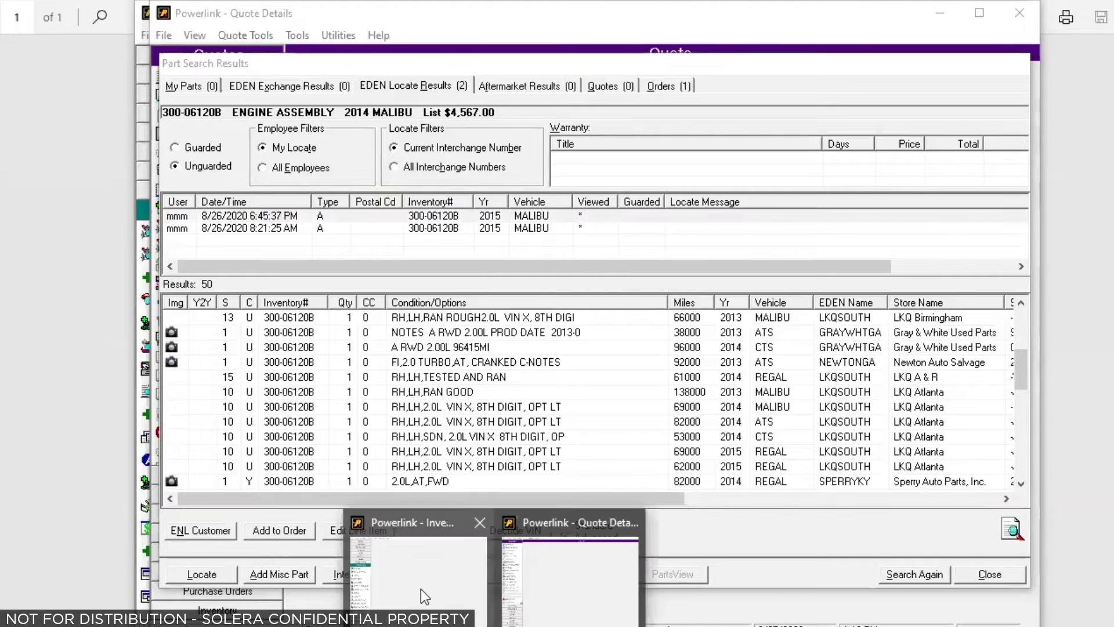
{"action": "left_click", "coordinate": [420, 589]}
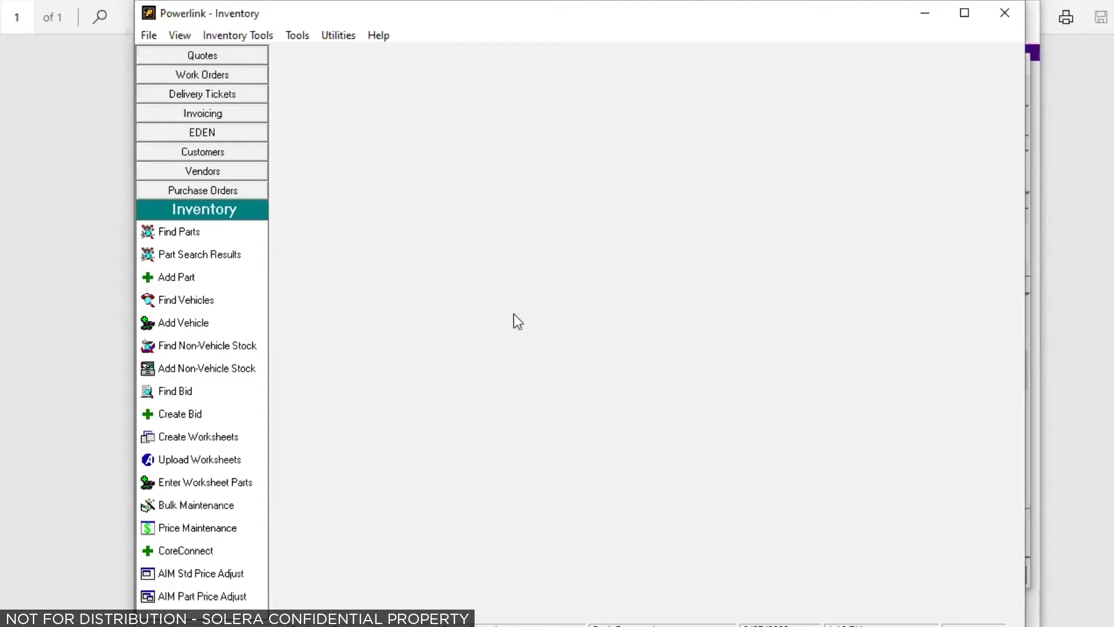
Step: Deselect the Roof Type, Rear Defog Type and AC Type questions in the 20 Questions and Answers Editor
{"action": "left_click", "coordinate": [327, 36]}
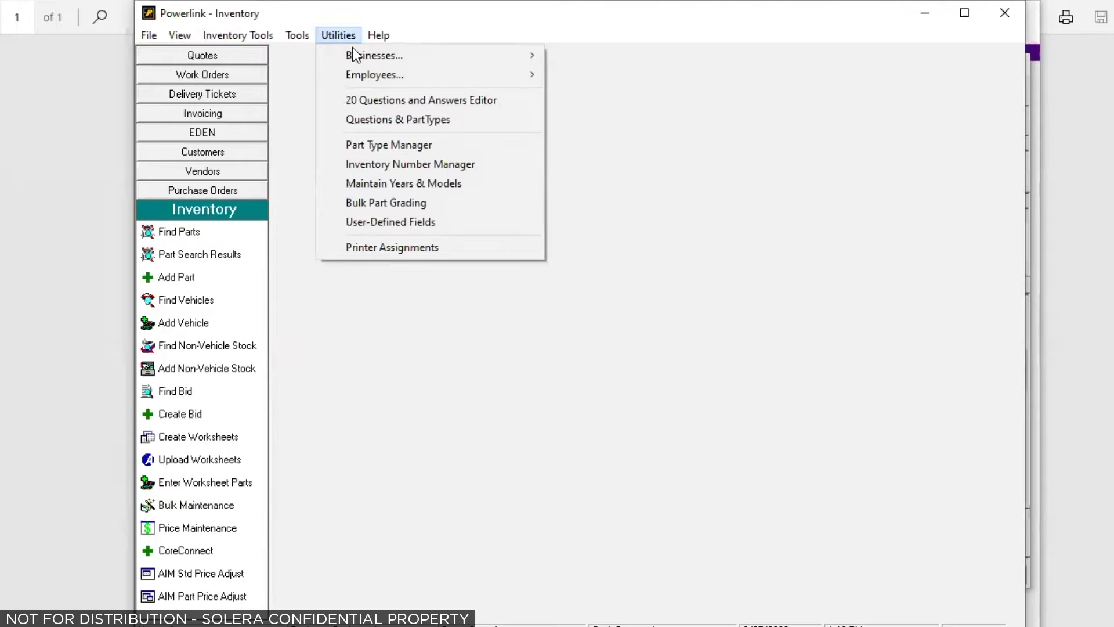
{"action": "left_click", "coordinate": [388, 101]}
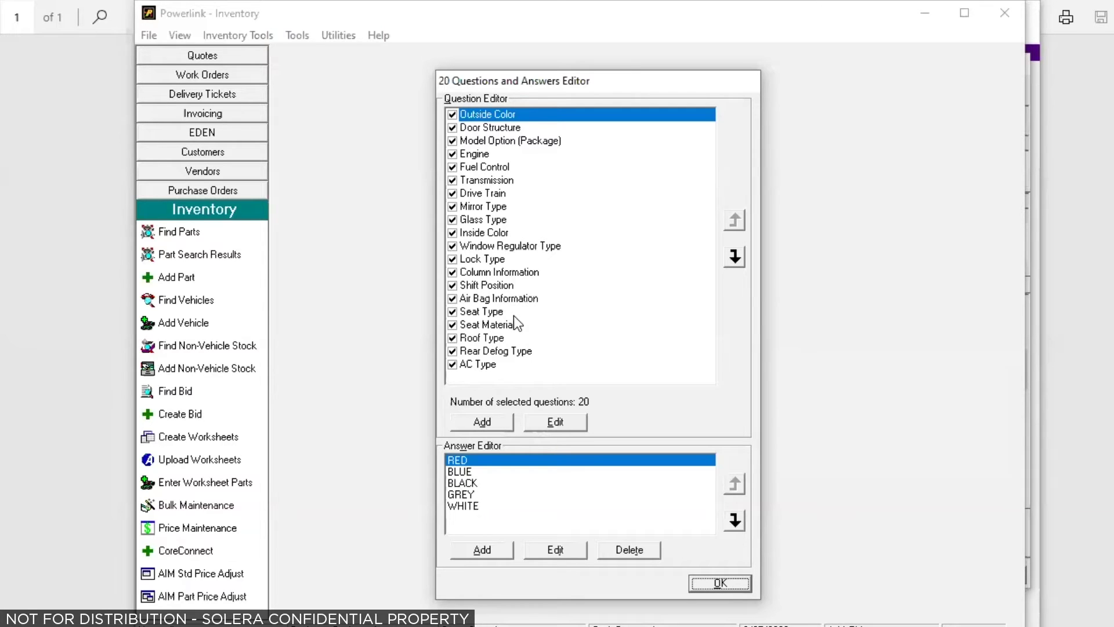
{"action": "left_click", "coordinate": [453, 338]}
{"action": "left_click", "coordinate": [452, 352]}
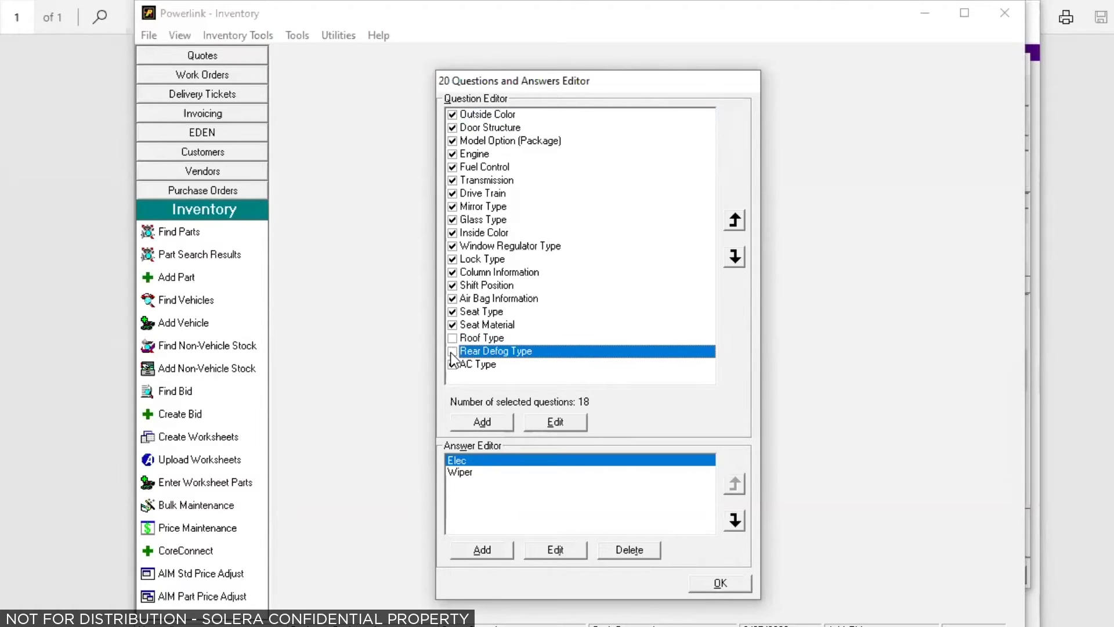
{"action": "left_click", "coordinate": [452, 365]}
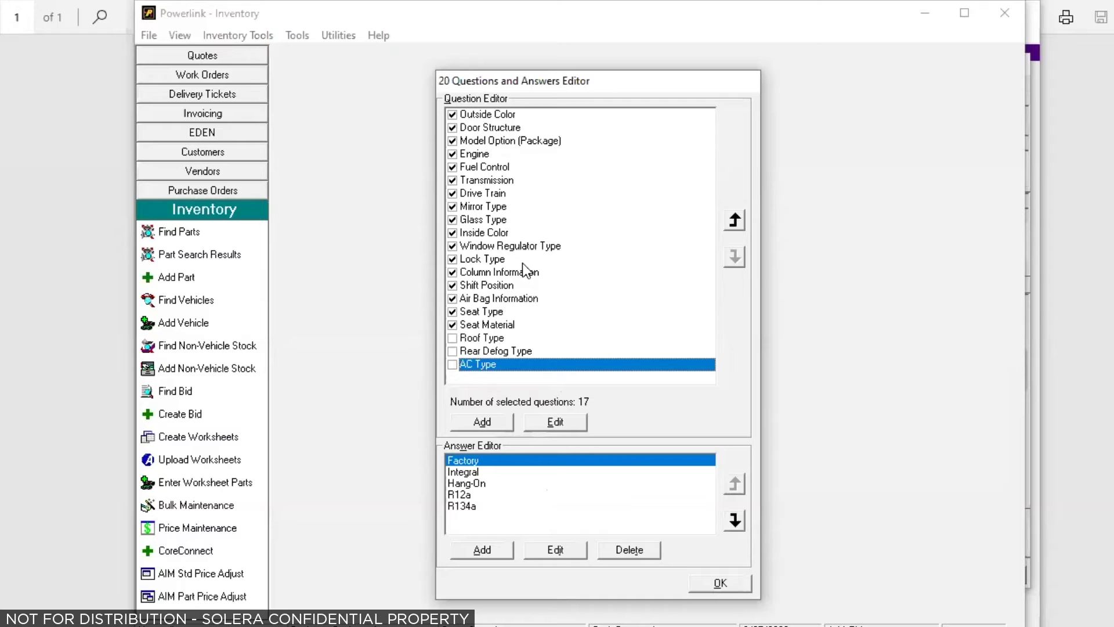
Step: Abbreviate the BLUE answer of the Outside Color question to BLU
{"action": "left_click", "coordinate": [490, 114]}
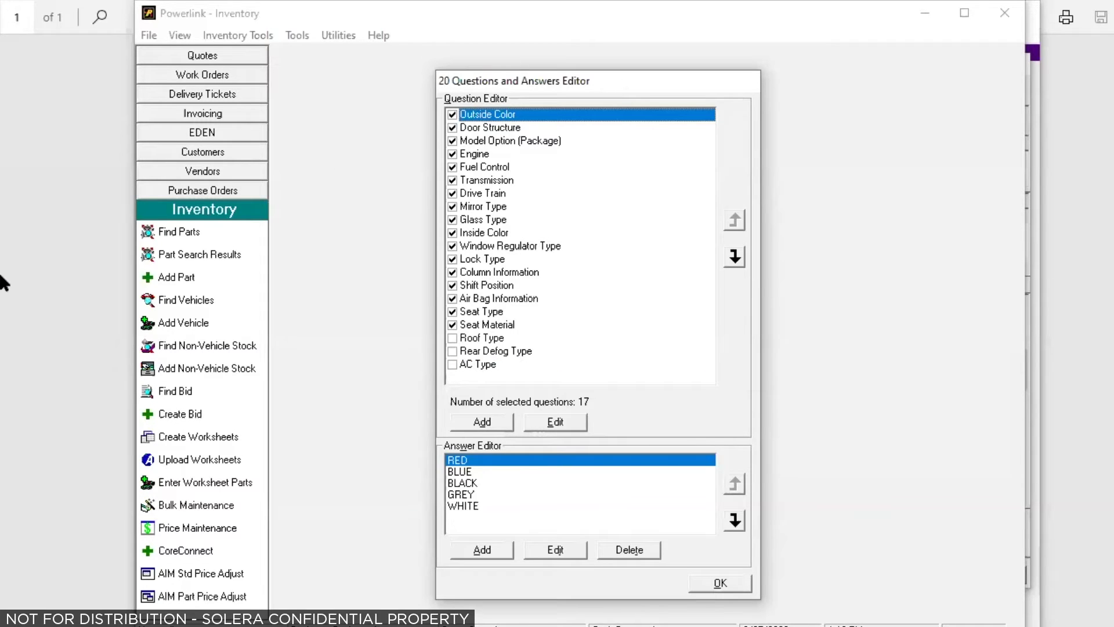
{"action": "left_click", "coordinate": [469, 472]}
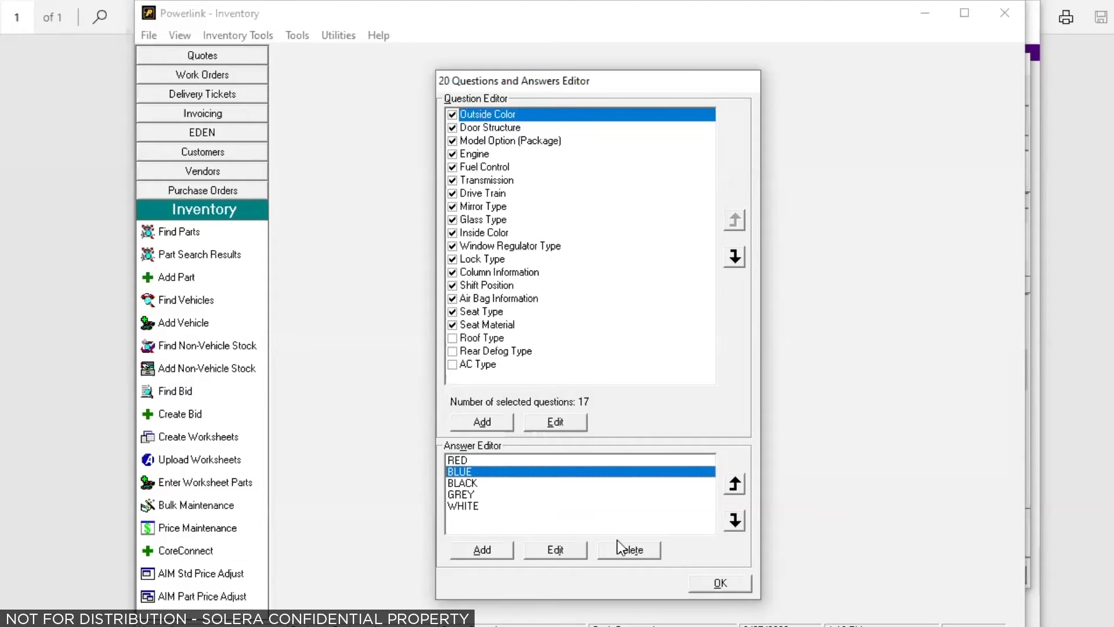
{"action": "left_click", "coordinate": [550, 550]}
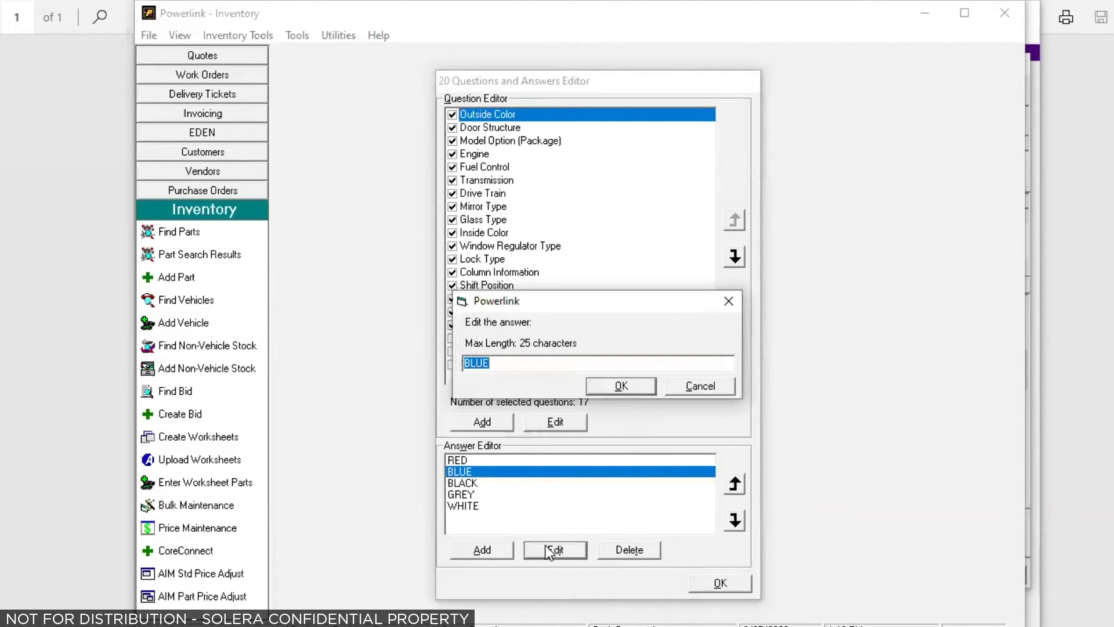
{"action": "type", "text": "BLU"}
{"action": "left_click", "coordinate": [621, 385]}
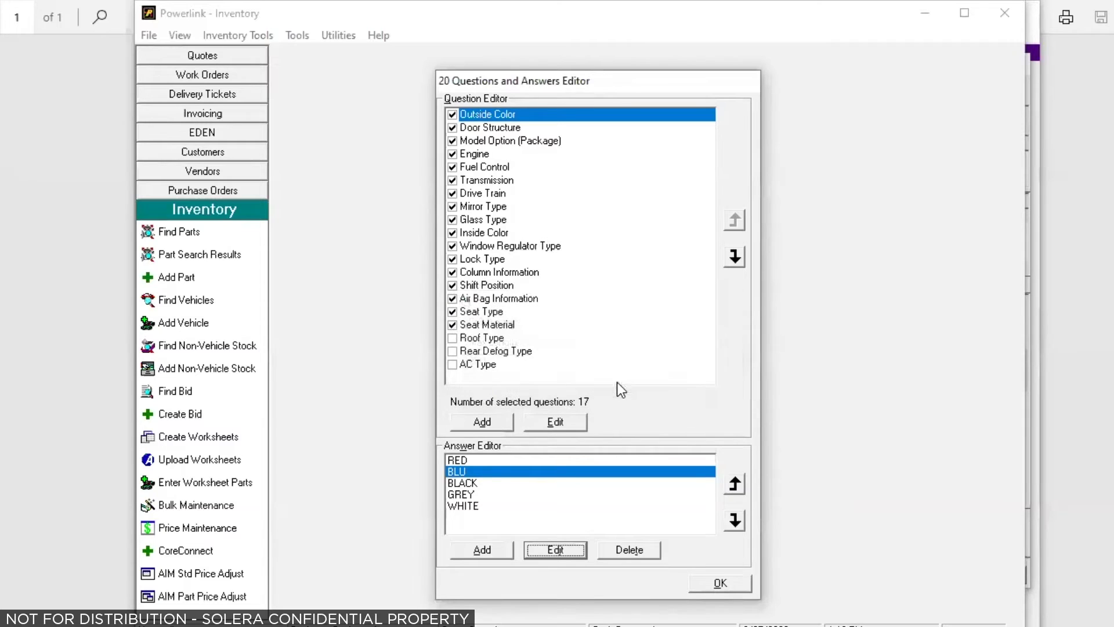
Step: Abbreviate the BLACK answer of the Outside Color question to BLK, dismissing the desktop notification
{"action": "left_click", "coordinate": [470, 482]}
{"action": "left_click", "coordinate": [555, 551]}
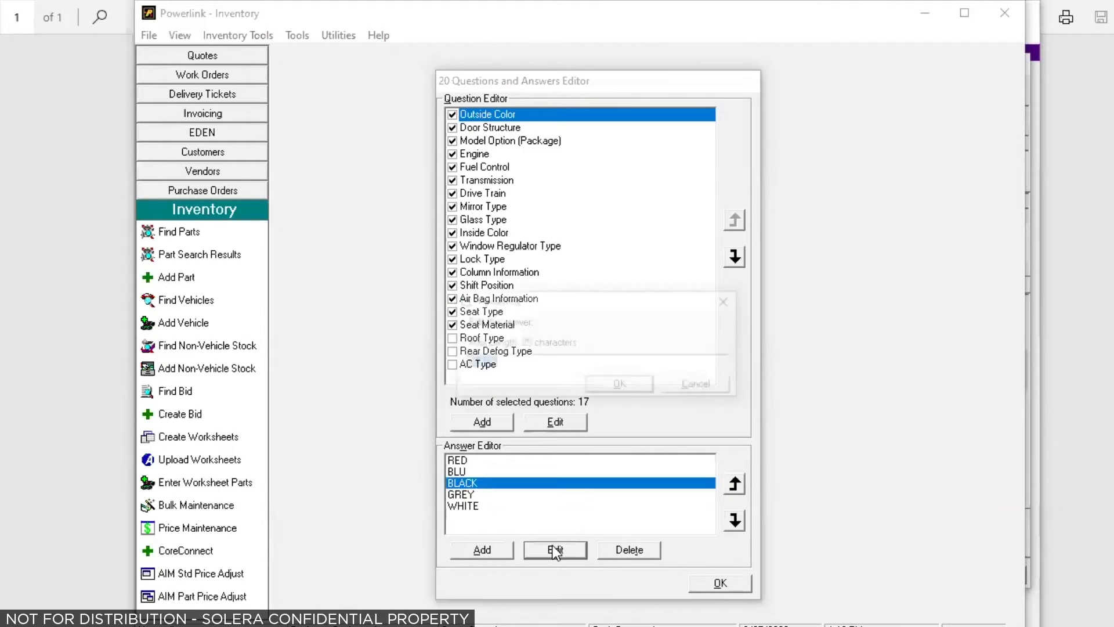
{"action": "type", "text": "BLK"}
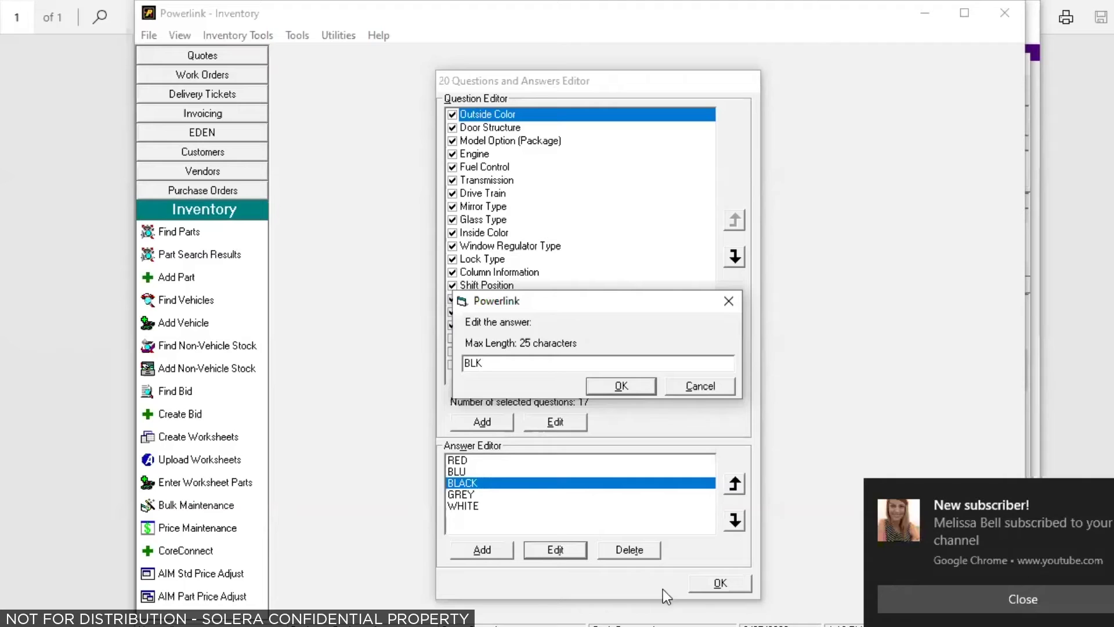
{"action": "left_click", "coordinate": [973, 592]}
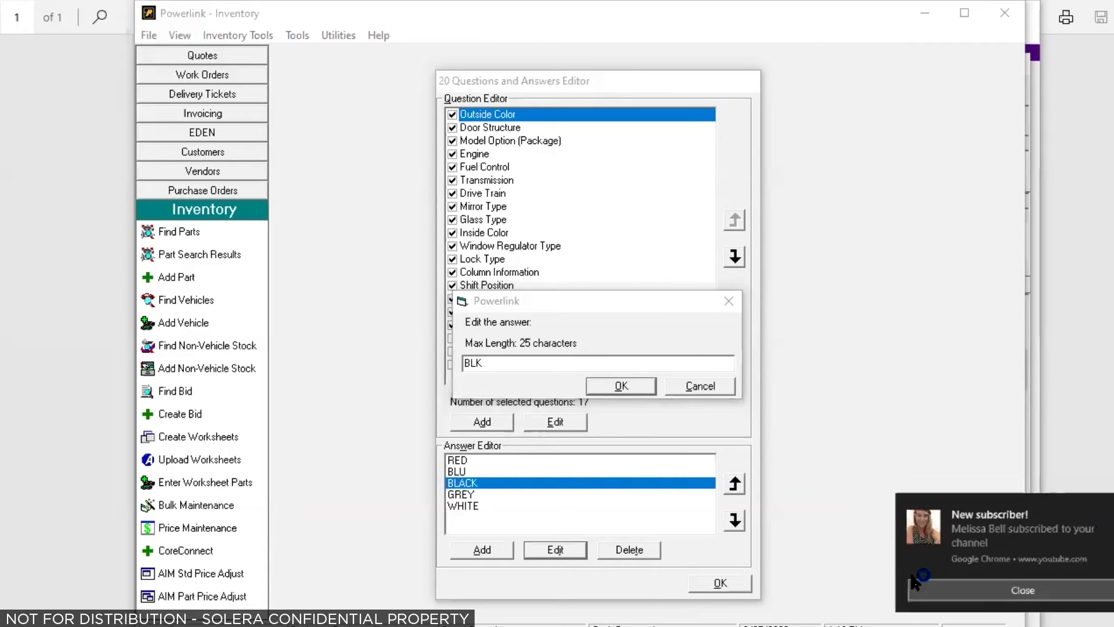
{"action": "left_click", "coordinate": [629, 387]}
Step: Abbreviate the WHITE answer of the Outside Color question to WHT
{"action": "left_click", "coordinate": [472, 506]}
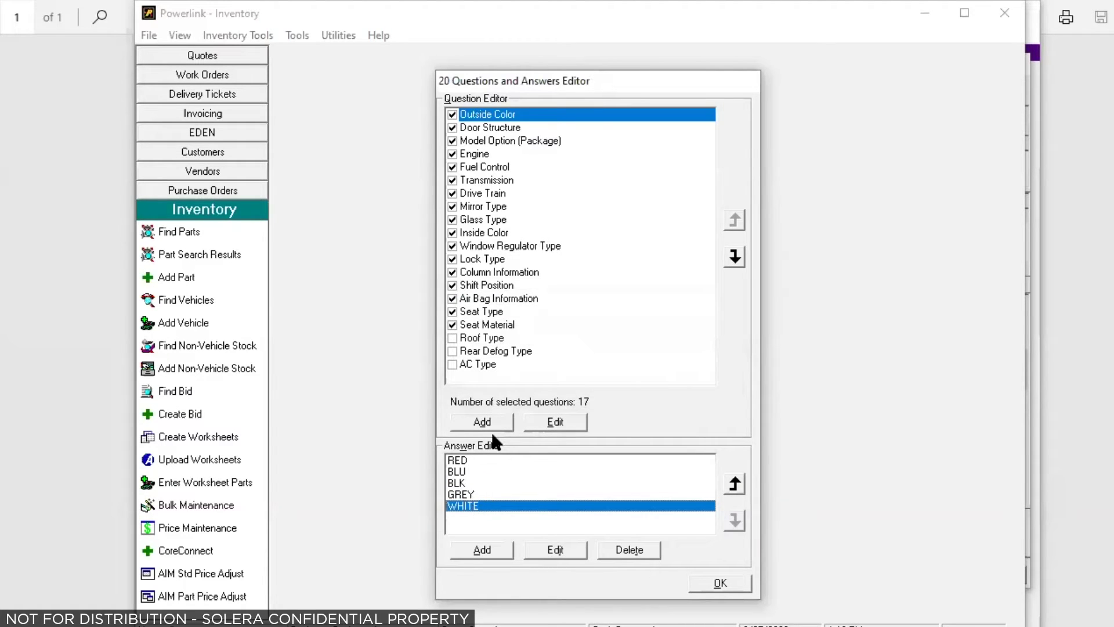
{"action": "left_click", "coordinate": [556, 545]}
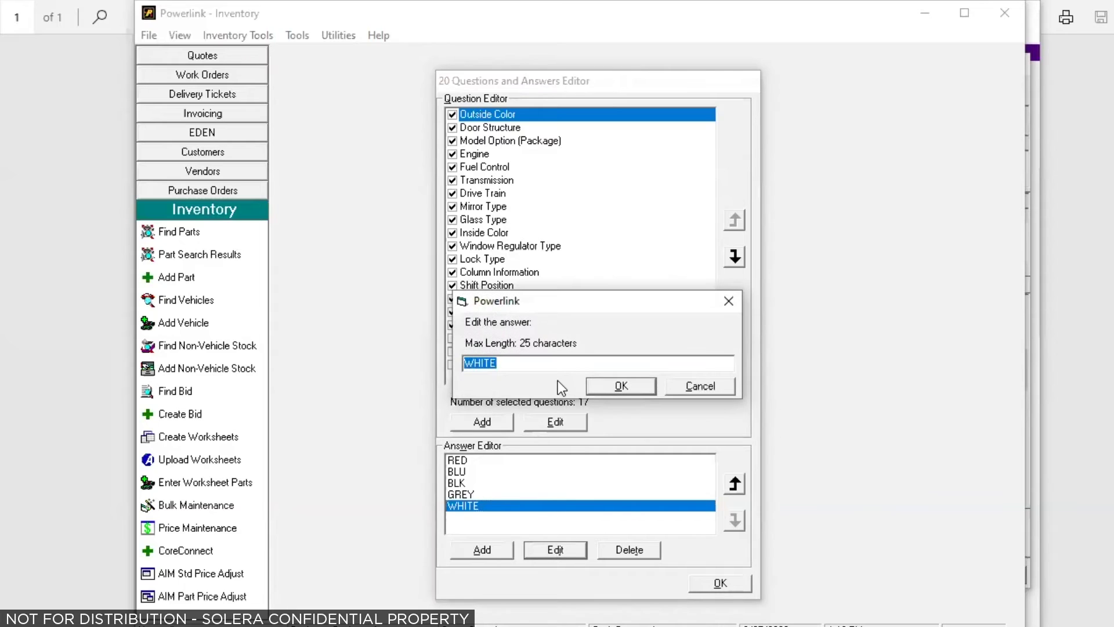
{"action": "type", "text": "WHT"}
{"action": "left_click", "coordinate": [612, 385]}
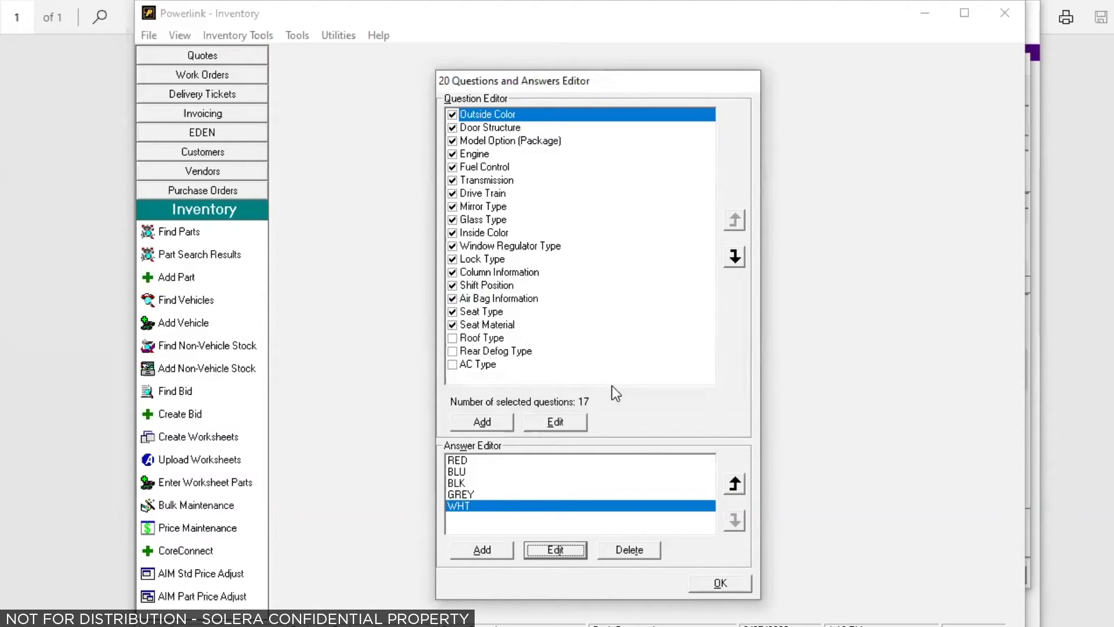
Step: Add TAN as a new answer to the Outside Color question
{"action": "left_click", "coordinate": [482, 548]}
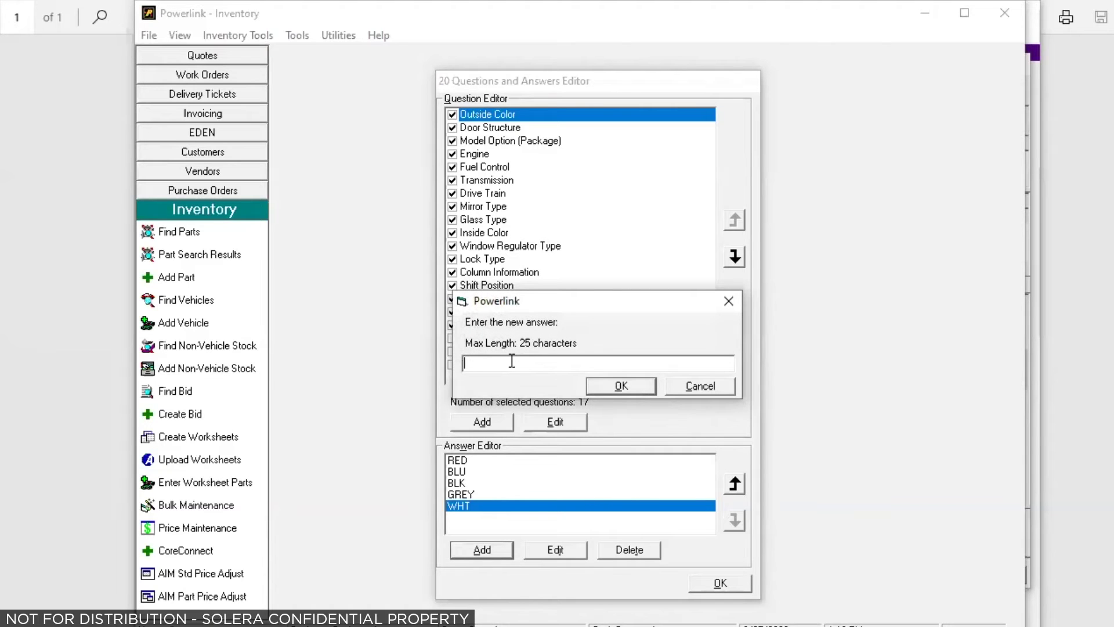
{"action": "type", "text": "TAN"}
{"action": "left_click", "coordinate": [621, 385]}
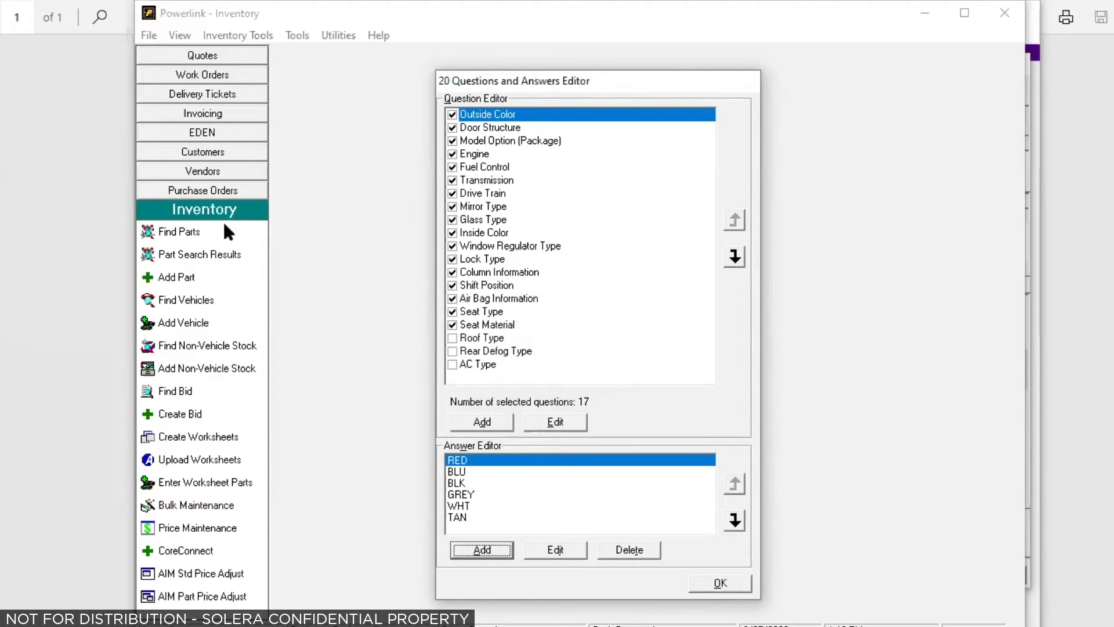
Step: Rename the Fuel Control question to Production Date
{"action": "left_click", "coordinate": [494, 166]}
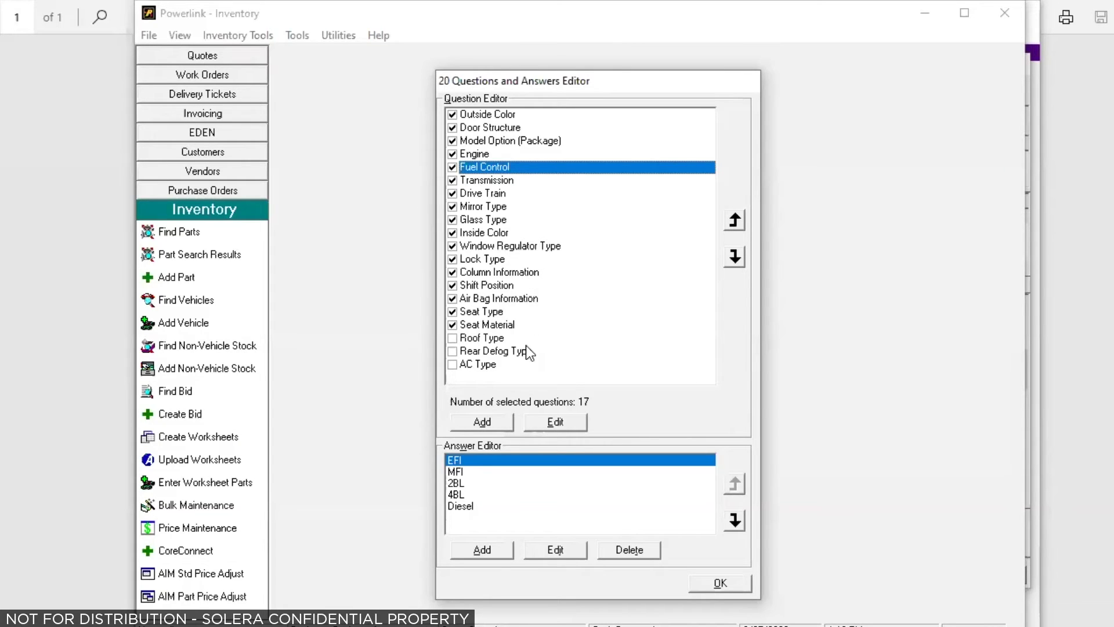
{"action": "left_click", "coordinate": [551, 417]}
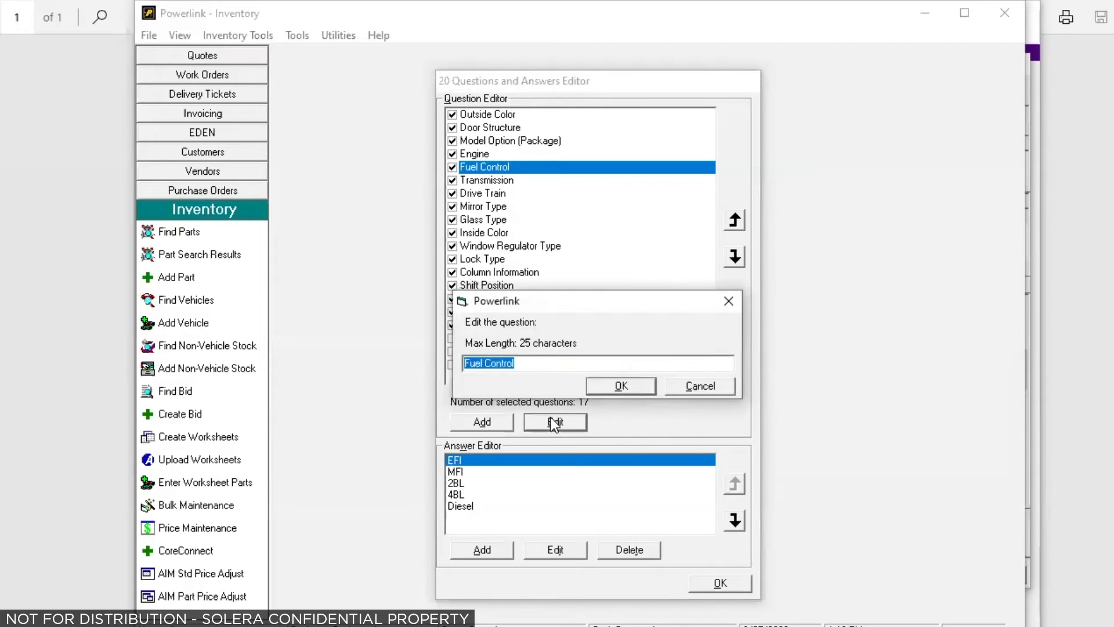
{"action": "type", "text": "Production D"}
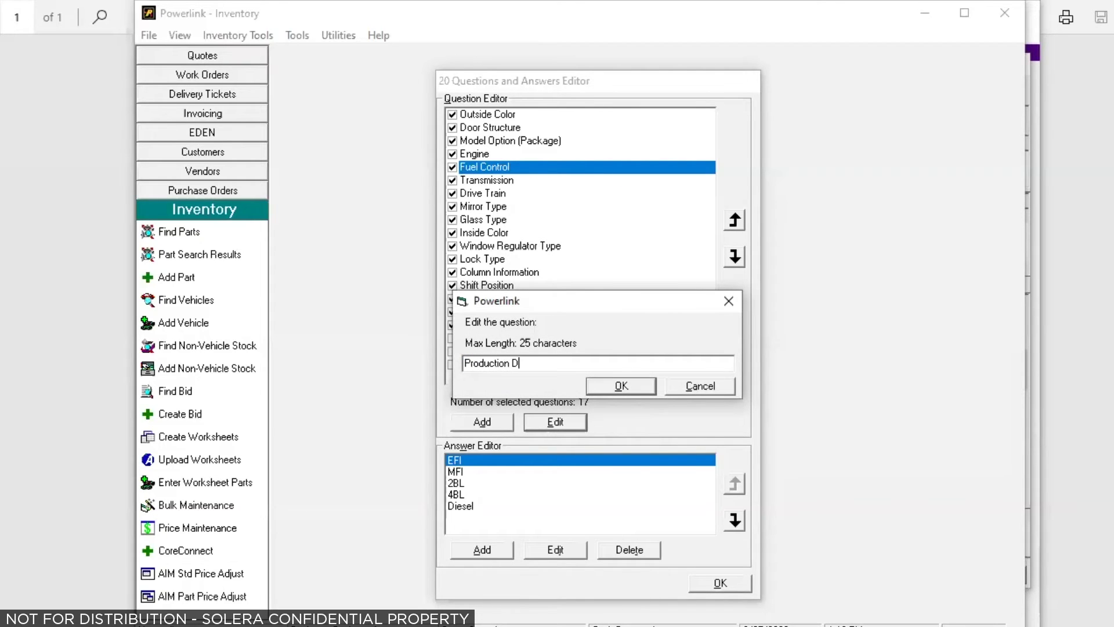
{"action": "type", "text": "ate"}
{"action": "left_click", "coordinate": [616, 386]}
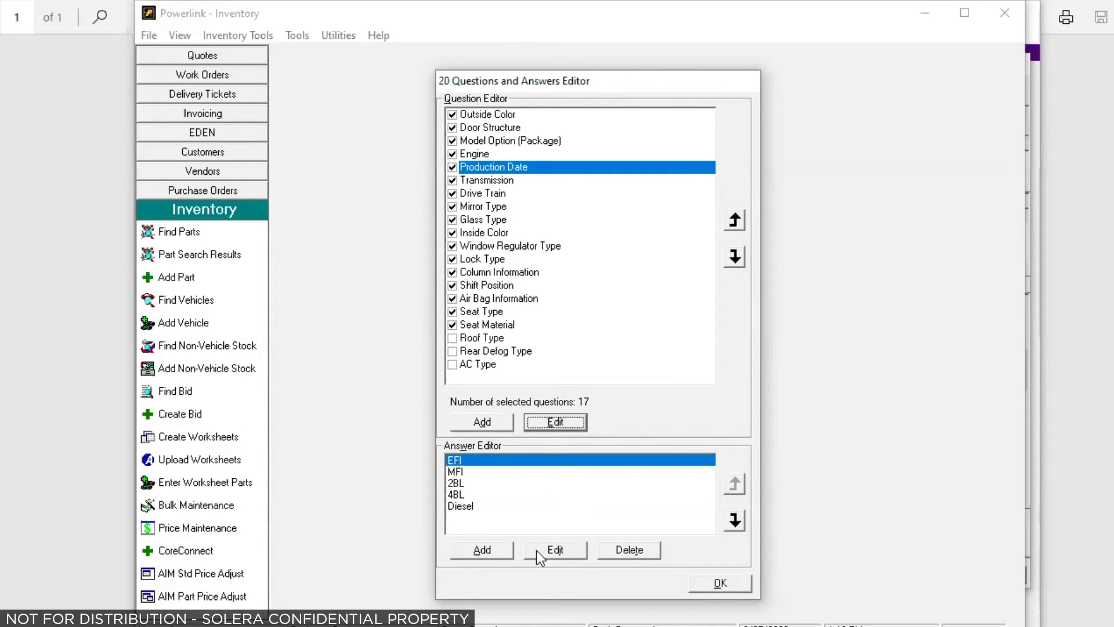
Step: Delete the EFI, MFI, 2BL and 4BL answers from the Production Date question
{"action": "left_click", "coordinate": [616, 549]}
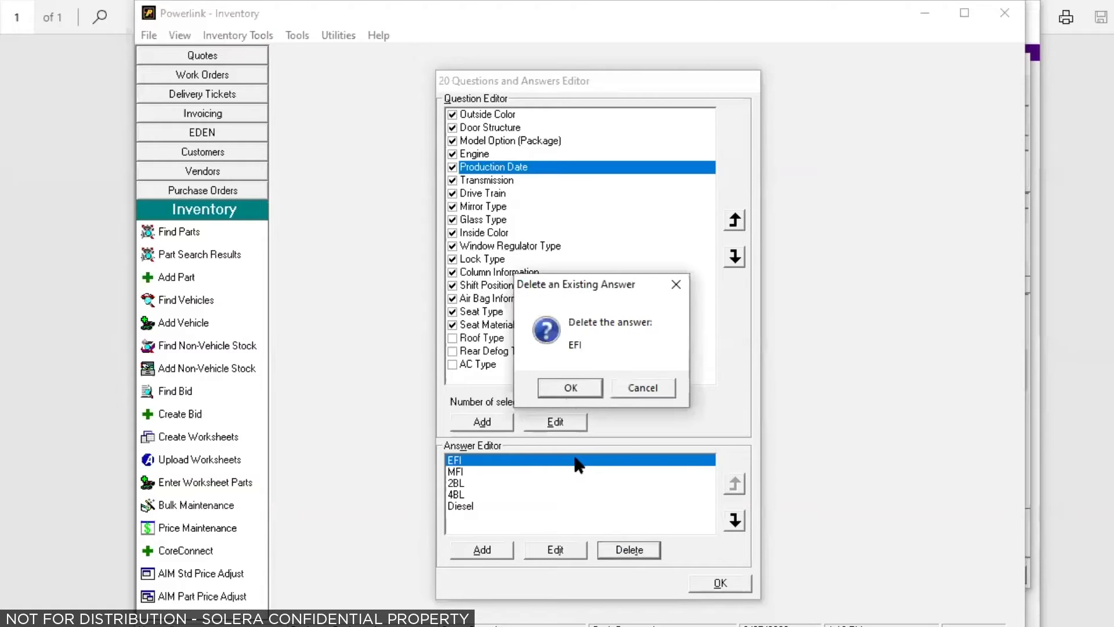
{"action": "left_click", "coordinate": [564, 388]}
{"action": "left_click", "coordinate": [505, 460]}
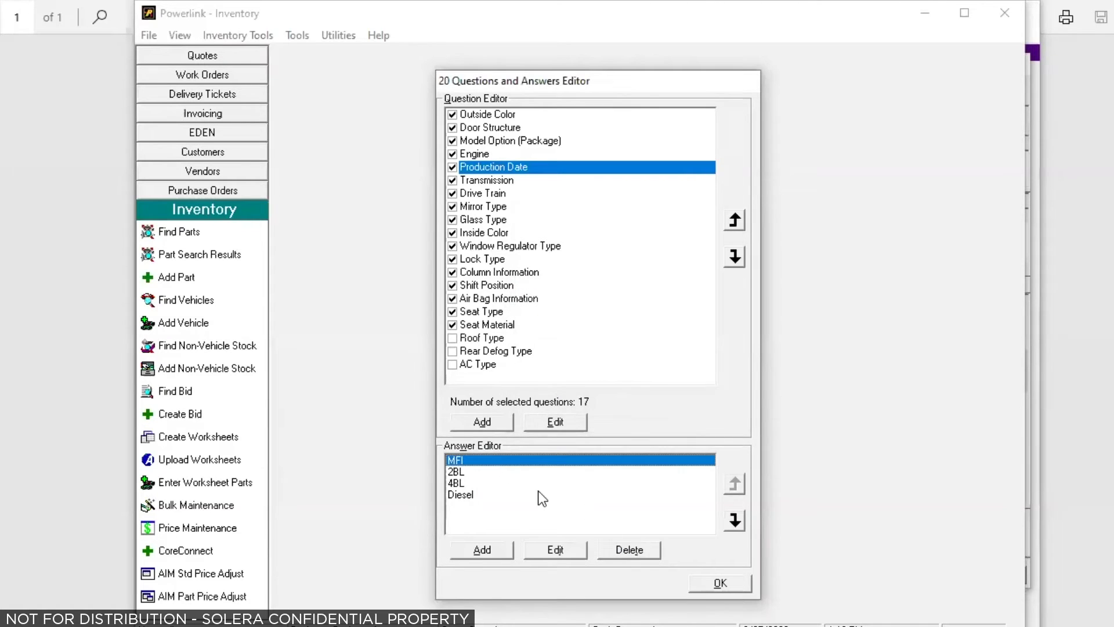
{"action": "left_click", "coordinate": [610, 546]}
{"action": "left_click", "coordinate": [583, 389]}
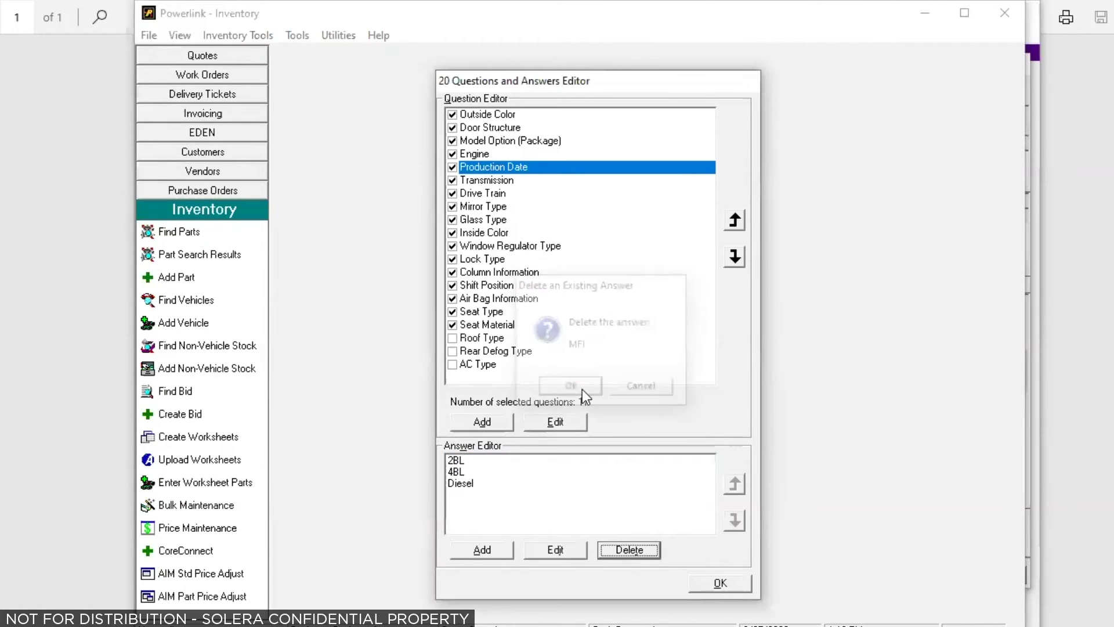
{"action": "left_click", "coordinate": [479, 460]}
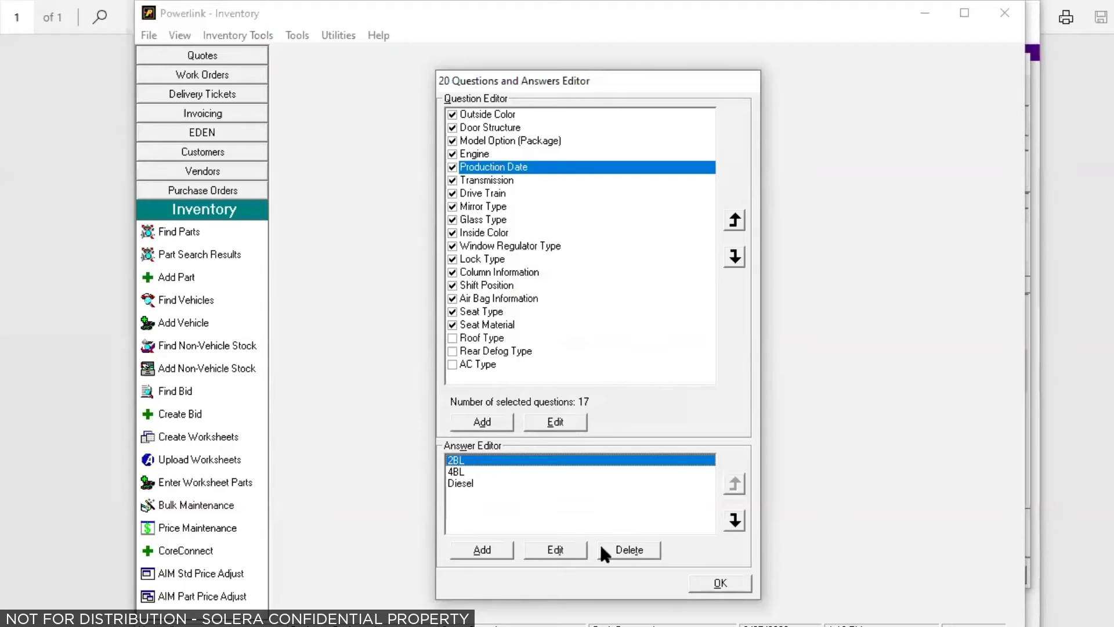
{"action": "left_click", "coordinate": [618, 548]}
{"action": "left_click", "coordinate": [565, 390]}
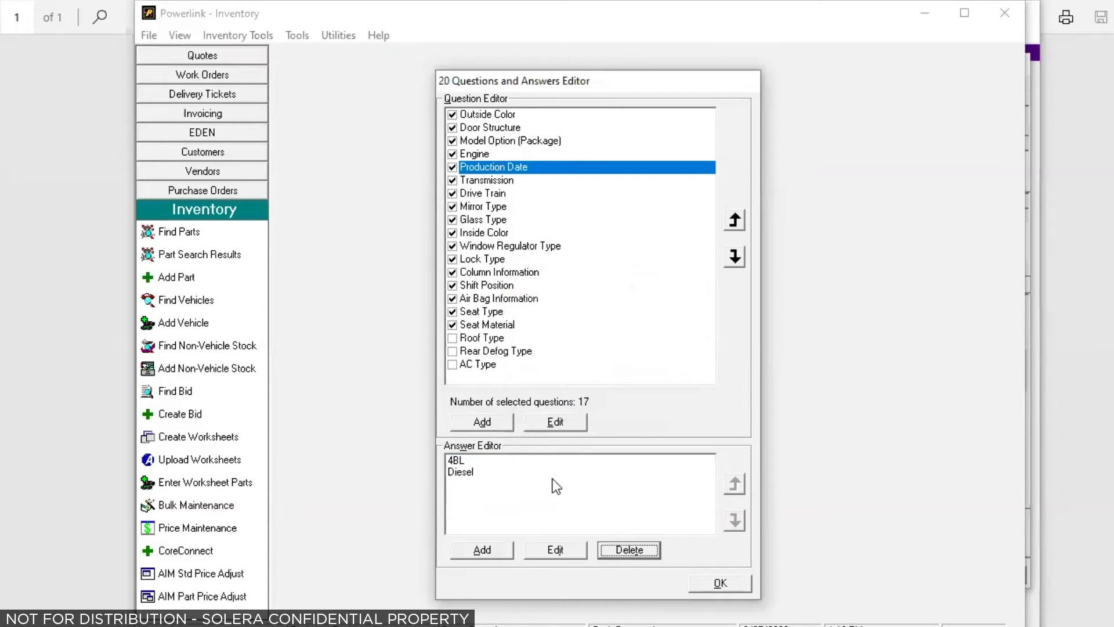
{"action": "left_click", "coordinate": [467, 461]}
{"action": "left_click", "coordinate": [624, 550]}
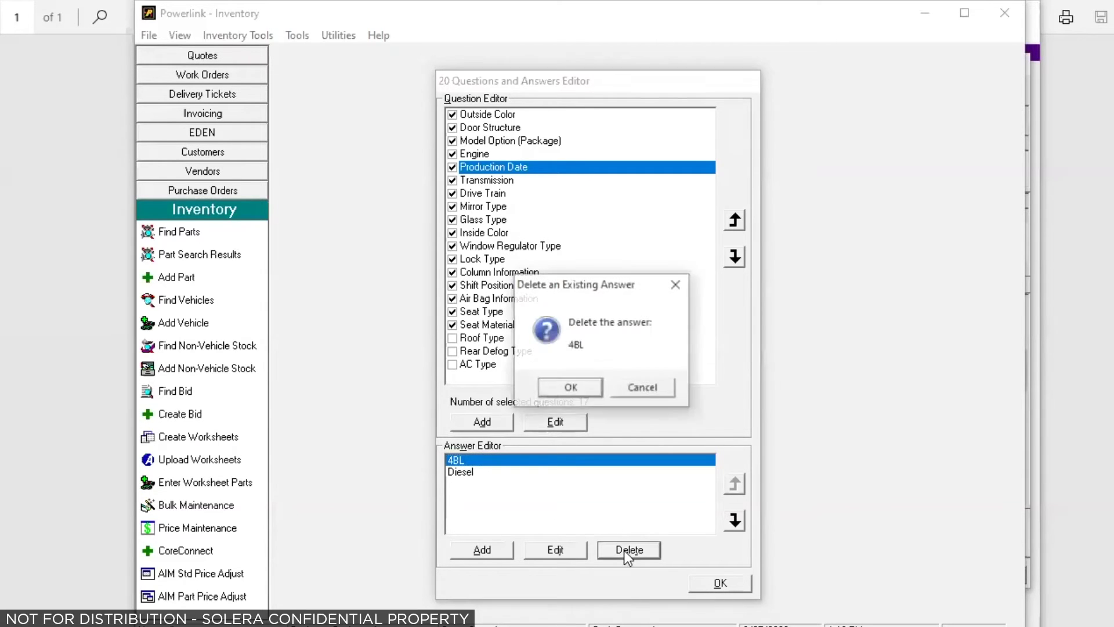
{"action": "left_click", "coordinate": [583, 389]}
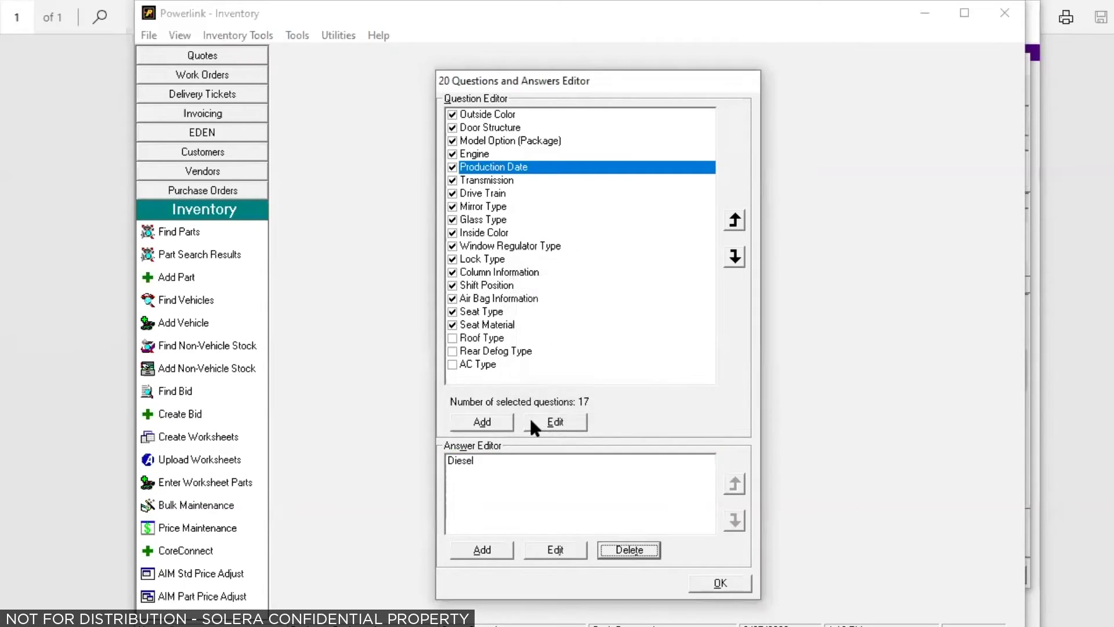
Step: Replace the Diesel answer of the Production Date question with a row of dashes as a blank write-in line
{"action": "left_click", "coordinate": [472, 461]}
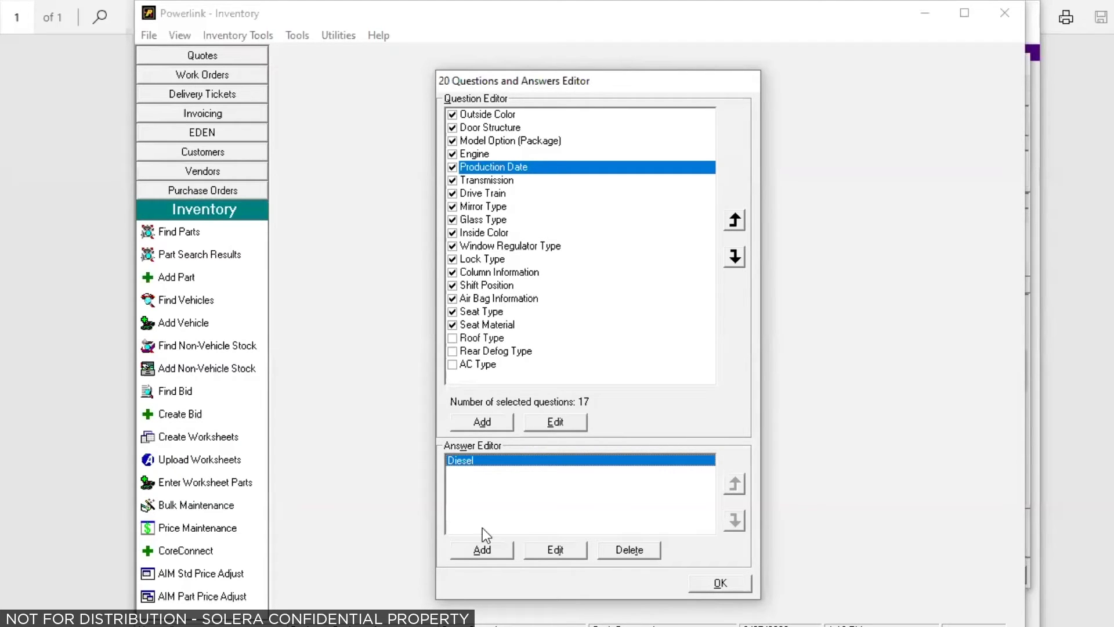
{"action": "left_click", "coordinate": [560, 550]}
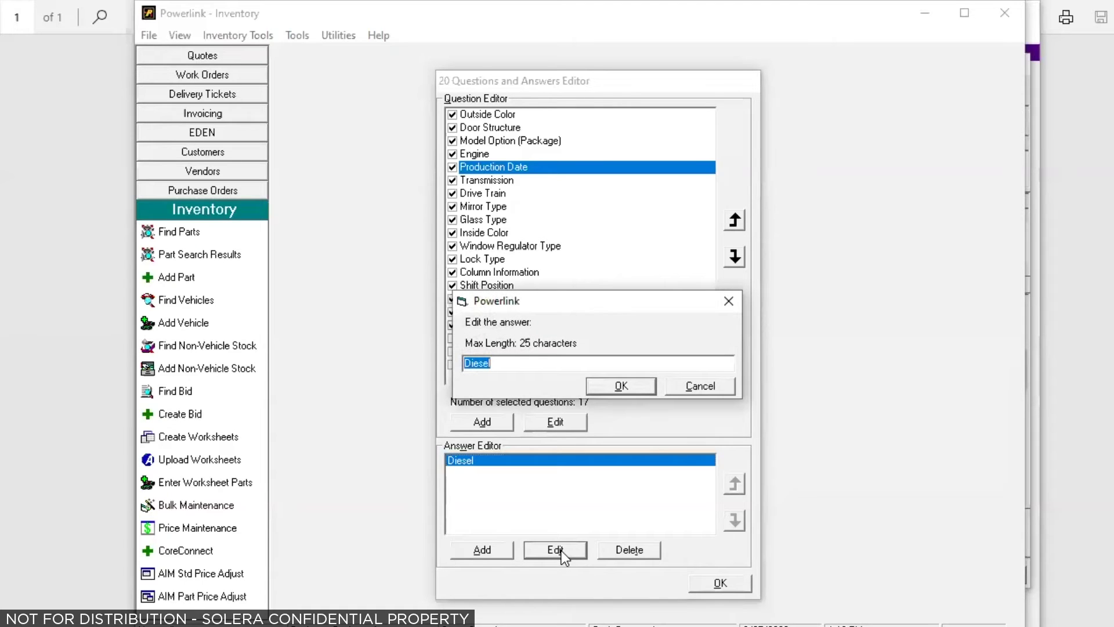
{"action": "type", "text": "-------------------------"}
{"action": "left_click", "coordinate": [621, 385]}
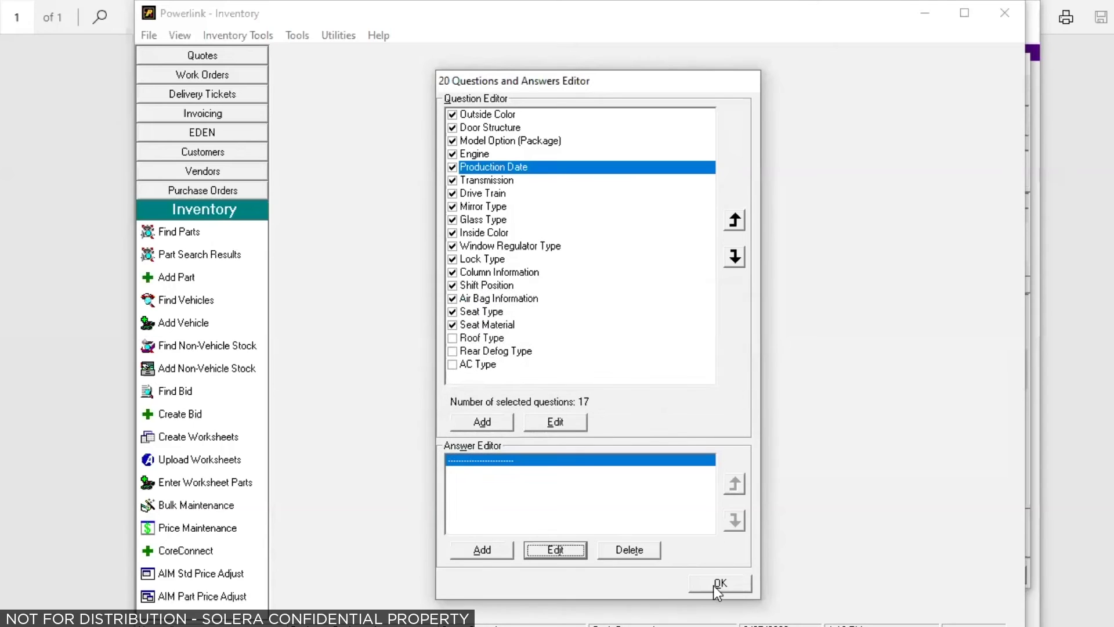
Step: Move the Production Date question to the first position in the question list and close the 20 Questions and Answers Editor
{"action": "left_click", "coordinate": [735, 221]}
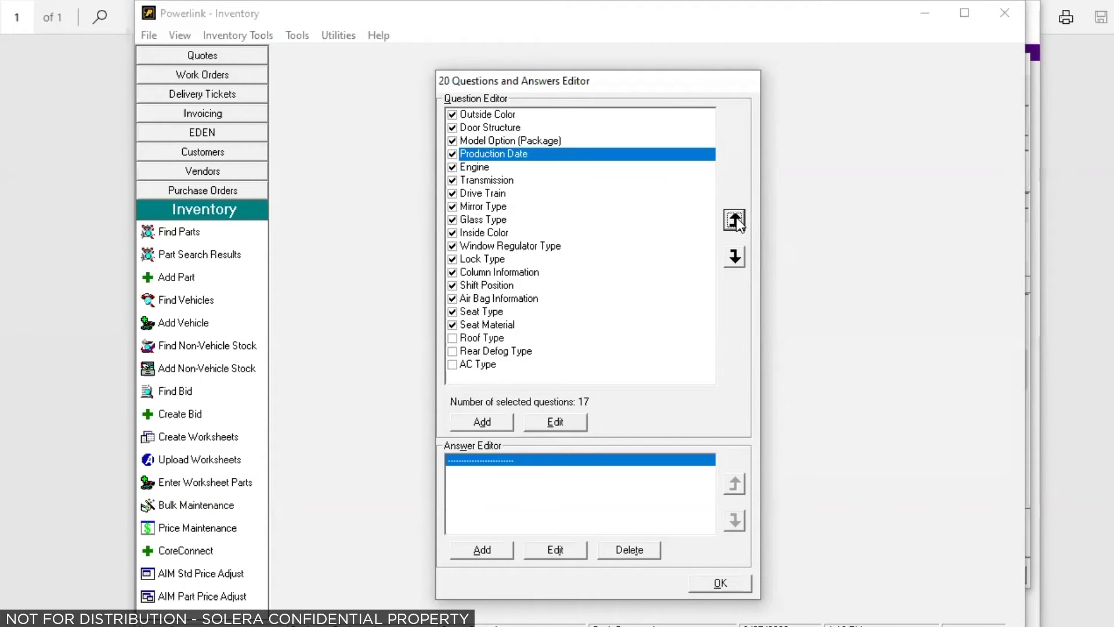
{"action": "left_click", "coordinate": [736, 222]}
{"action": "left_click", "coordinate": [736, 221]}
{"action": "left_click", "coordinate": [736, 222]}
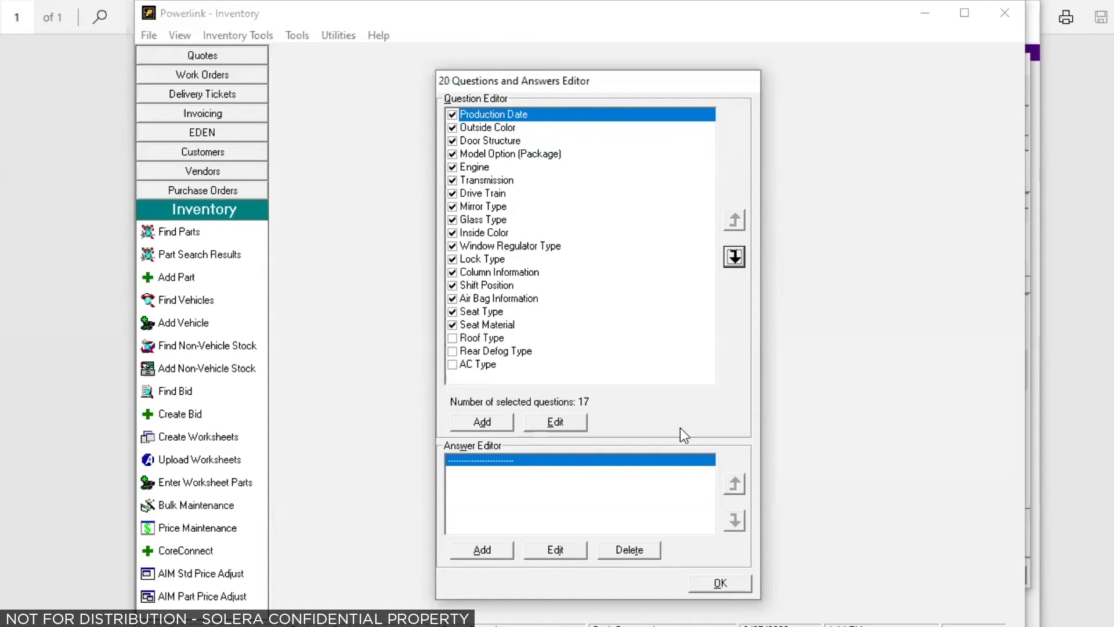
{"action": "left_click", "coordinate": [721, 584]}
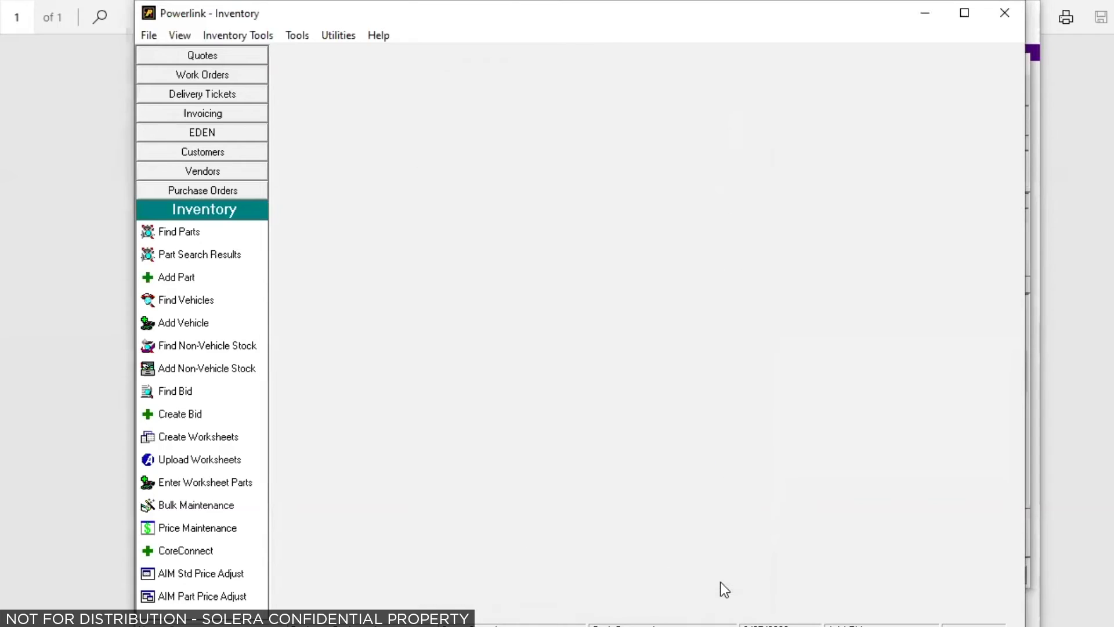
Step: Open the 20 Questions to PartType Editor and remove 302-CYLINDER BLOCK and 306-CYLINDER HEAD from the Production Date question
{"action": "left_click", "coordinate": [331, 34]}
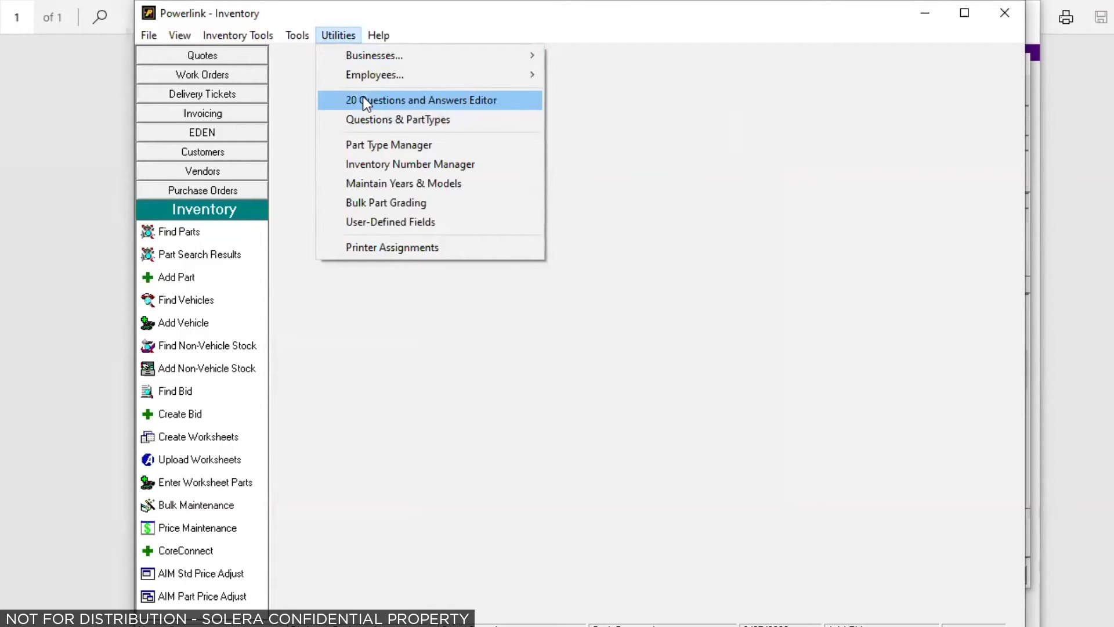
{"action": "left_click", "coordinate": [689, 153]}
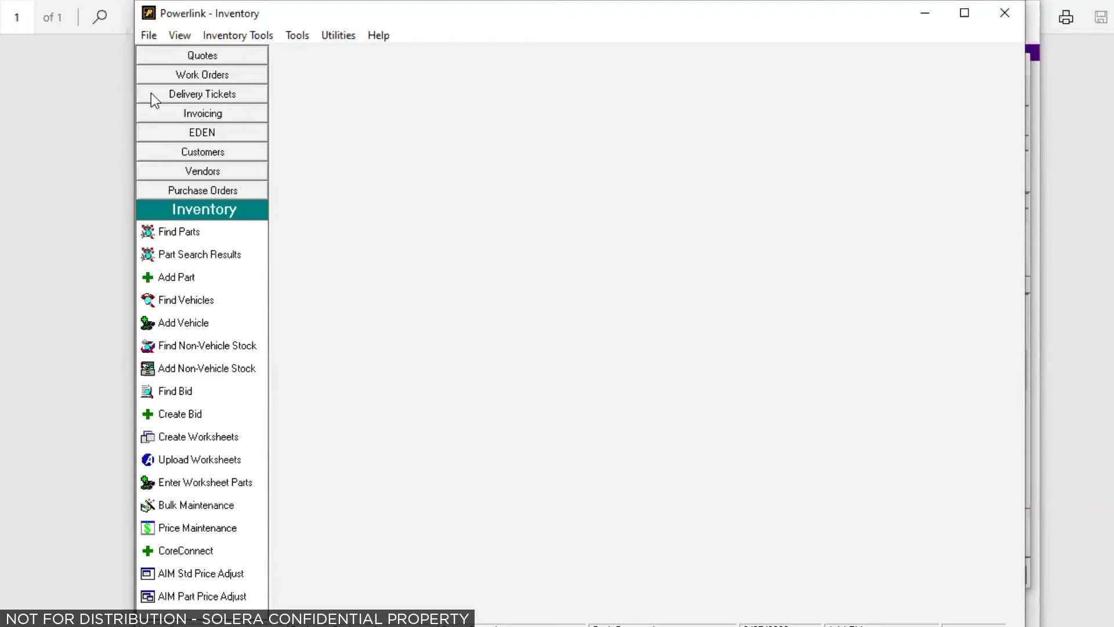
{"action": "left_click", "coordinate": [336, 34]}
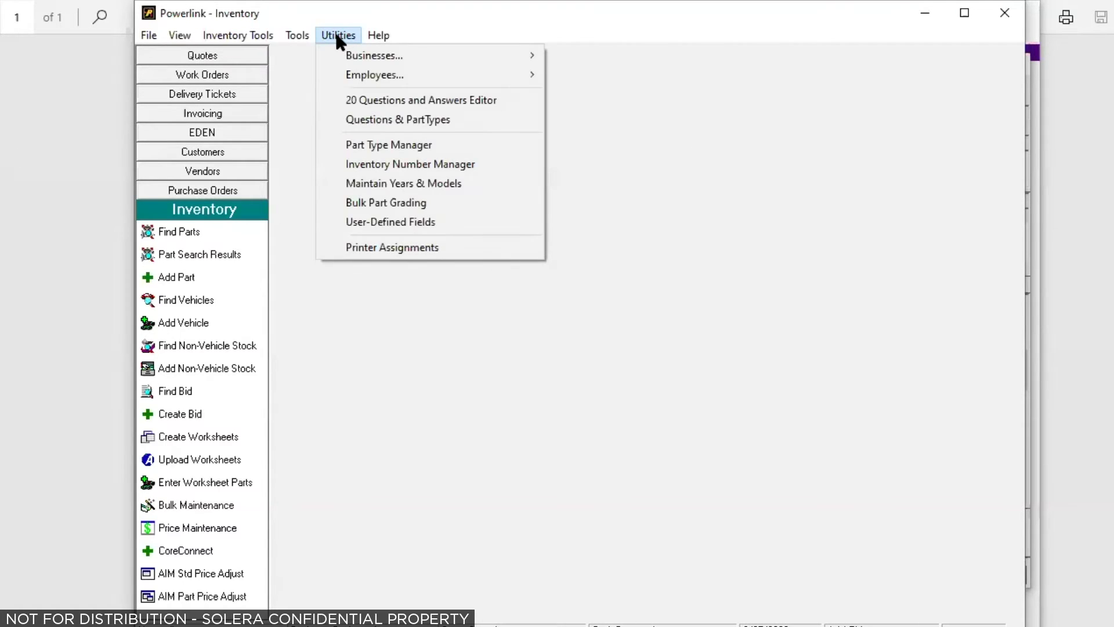
{"action": "left_click", "coordinate": [356, 122]}
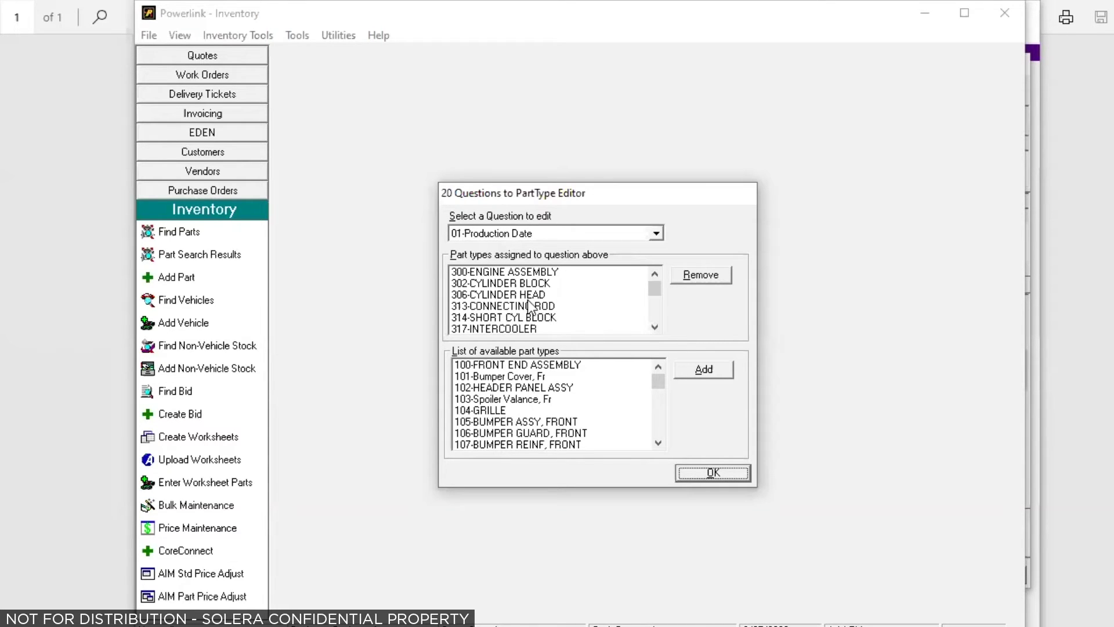
{"action": "left_click", "coordinate": [496, 284]}
{"action": "left_click", "coordinate": [691, 274]}
{"action": "left_click", "coordinate": [519, 287]}
{"action": "left_click", "coordinate": [680, 273]}
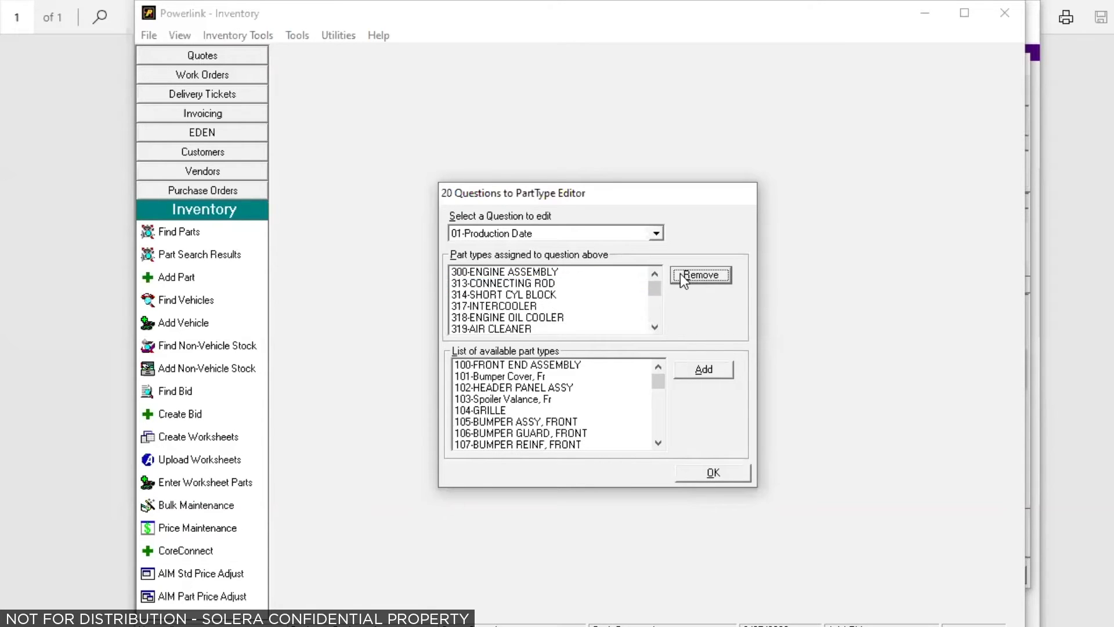
Step: Remove the assigned part types from 313-CONNECTING ROD through 323-FUEL PUMP from the Production Date question
{"action": "left_click", "coordinate": [514, 286]}
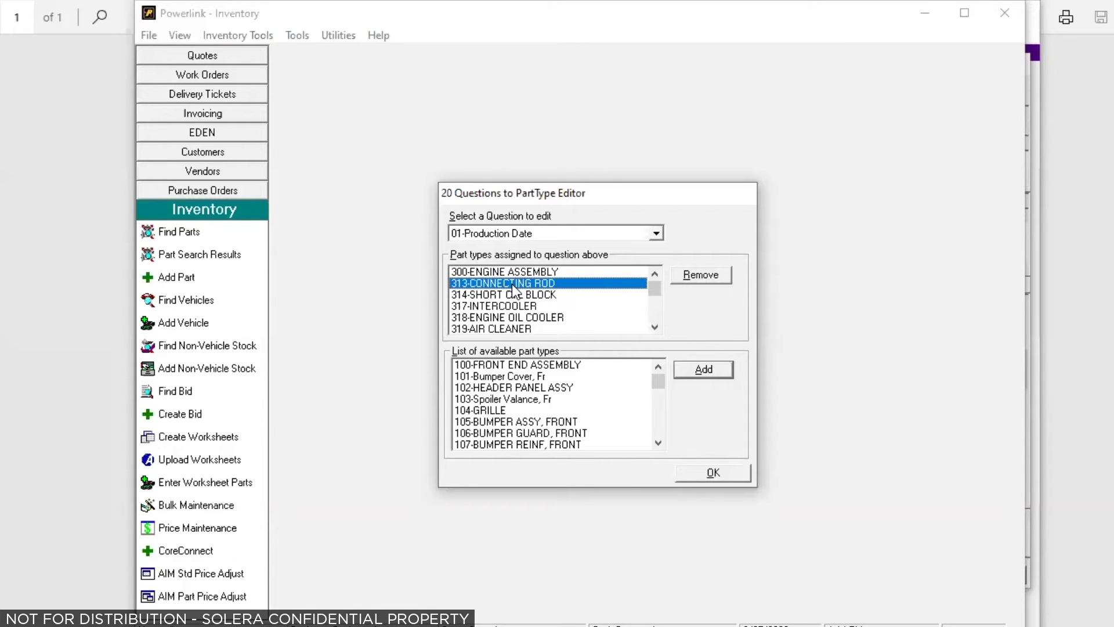
{"action": "left_click", "coordinate": [496, 330], "text": "shift"}
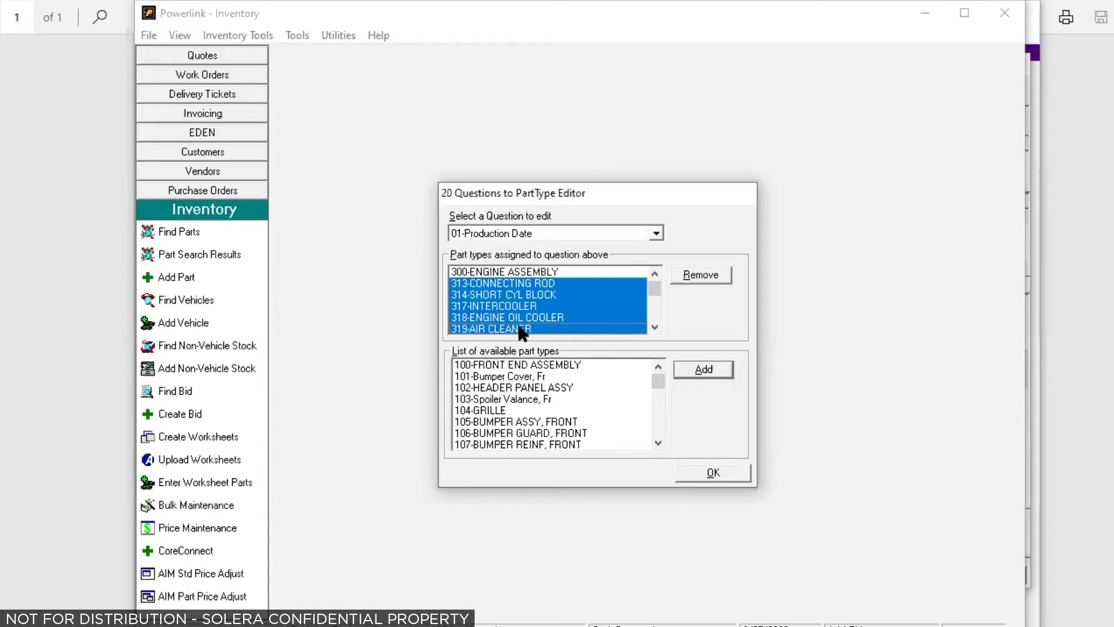
{"action": "left_click", "coordinate": [687, 275]}
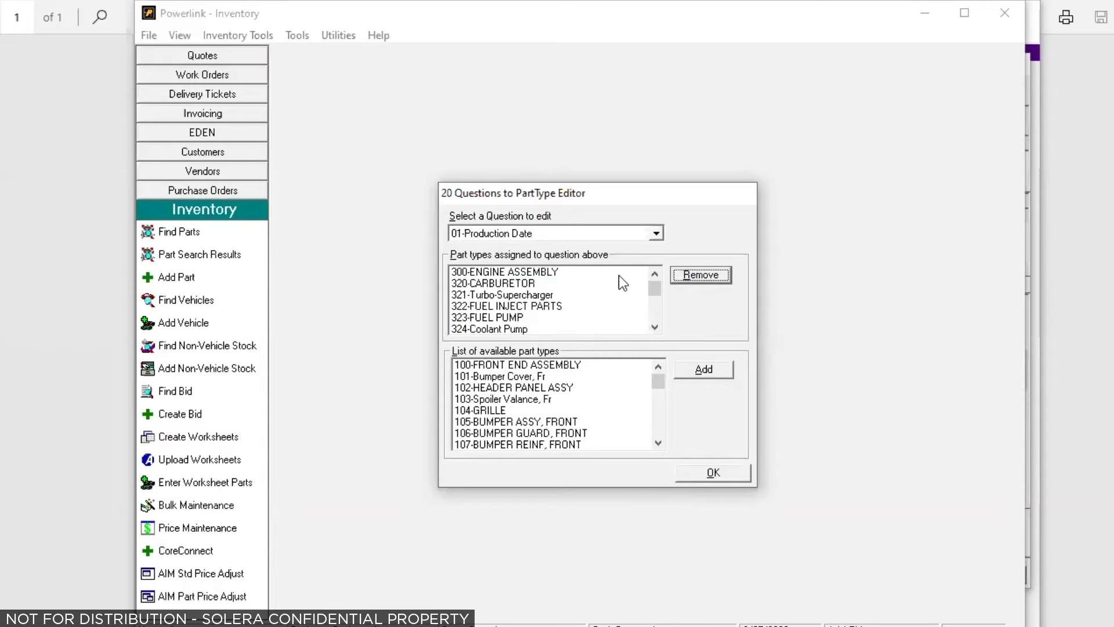
{"action": "left_click", "coordinate": [503, 283]}
{"action": "left_click", "coordinate": [498, 318], "text": "shift"}
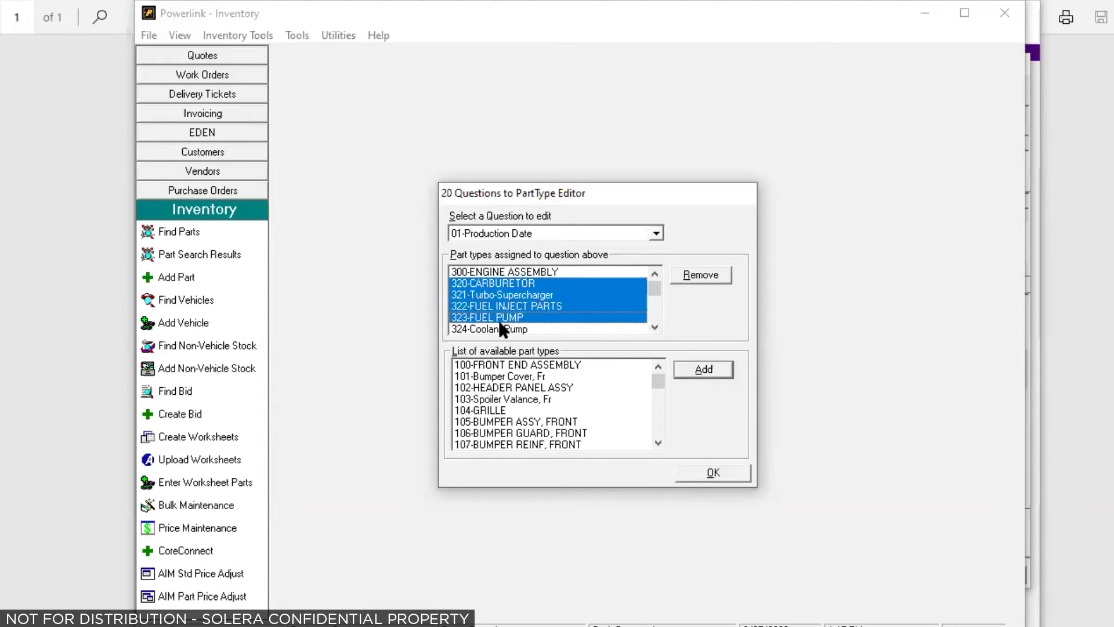
{"action": "left_click", "coordinate": [698, 276]}
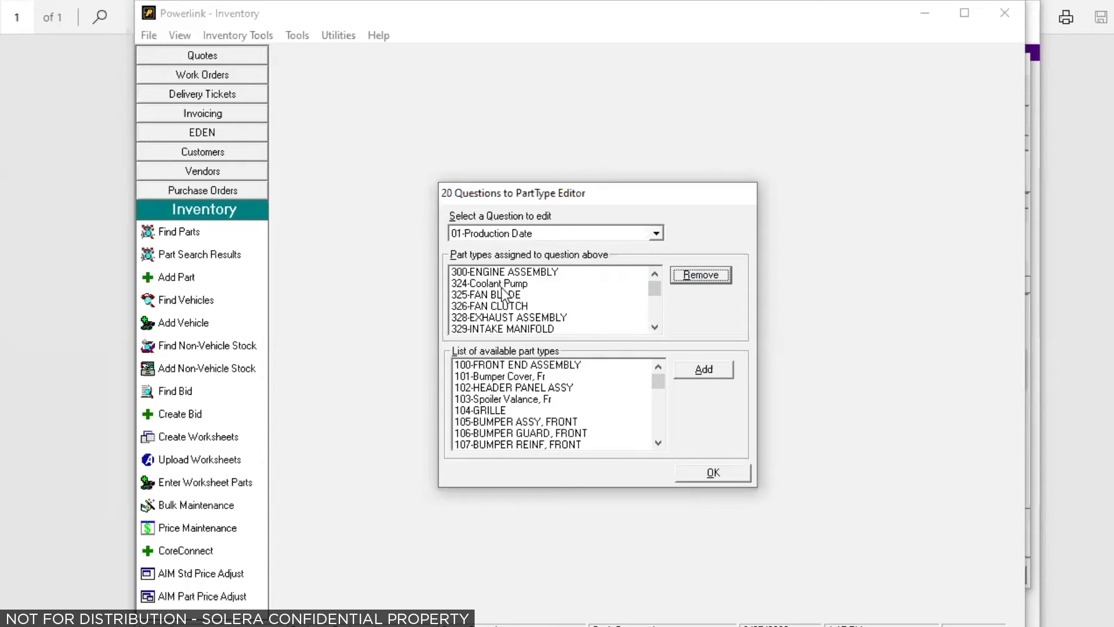
Step: Assign the available part type 400-Transmiss,Transaxle to the Production Date question
{"action": "left_click", "coordinate": [655, 318]}
{"action": "left_click", "coordinate": [655, 318]}
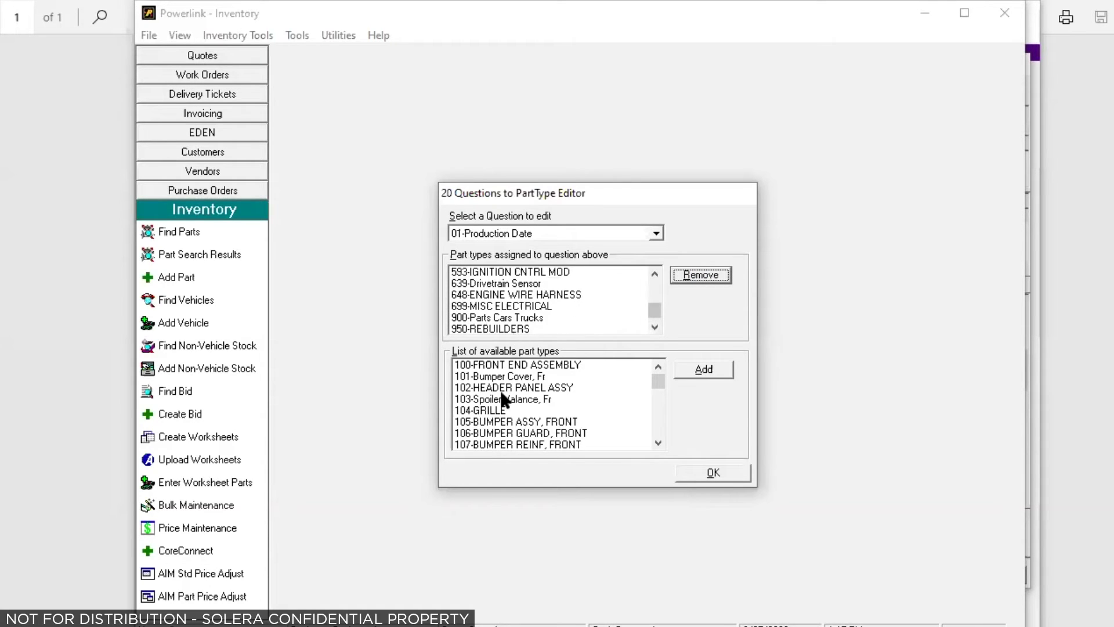
{"action": "left_click", "coordinate": [496, 422]}
{"action": "key", "text": "Down"}
{"action": "key", "text": "Down"}
{"action": "key", "text": "Down"}
{"action": "key", "text": "Down"}
{"action": "key", "text": "Down"}
{"action": "key", "text": "Down"}
{"action": "key", "text": "Down"}
{"action": "key", "text": "Down"}
{"action": "key", "text": "Down"}
{"action": "key", "text": "Down"}
{"action": "key", "text": "Down"}
{"action": "key", "text": "Down"}
{"action": "key", "text": "Down"}
{"action": "key", "text": "Down"}
{"action": "key", "text": "Down"}
{"action": "key", "text": "Down"}
{"action": "key", "text": "Down"}
{"action": "key", "text": "Down"}
{"action": "key", "text": "Down"}
{"action": "key", "text": "Down"}
{"action": "key", "text": "Down"}
{"action": "key", "text": "Down"}
{"action": "key", "text": "Down"}
{"action": "key", "text": "Down"}
{"action": "key", "text": "Down"}
{"action": "key", "text": "Down"}
{"action": "key", "text": "Down"}
{"action": "key", "text": "Down"}
{"action": "key", "text": "Down"}
{"action": "key", "text": "Down"}
{"action": "key", "text": "Down"}
{"action": "key", "text": "Down"}
{"action": "key", "text": "Down"}
{"action": "key", "text": "Down"}
{"action": "key", "text": "Down"}
{"action": "key", "text": "Down"}
{"action": "key", "text": "Down"}
{"action": "key", "text": "Down"}
{"action": "key", "text": "Down"}
{"action": "key", "text": "Down"}
{"action": "key", "text": "Down"}
{"action": "key", "text": "Down"}
{"action": "key", "text": "Down"}
{"action": "key", "text": "Down"}
{"action": "key", "text": "Down"}
{"action": "key", "text": "Down"}
{"action": "key", "text": "Down"}
{"action": "key", "text": "Down"}
{"action": "key", "text": "Down"}
{"action": "key", "text": "Down"}
{"action": "key", "text": "Down"}
{"action": "key", "text": "Down"}
{"action": "key", "text": "Down"}
{"action": "key", "text": "Down"}
{"action": "key", "text": "Down"}
{"action": "key", "text": "Down"}
{"action": "key", "text": "Down"}
{"action": "key", "text": "Down"}
{"action": "key", "text": "Down"}
{"action": "key", "text": "Down"}
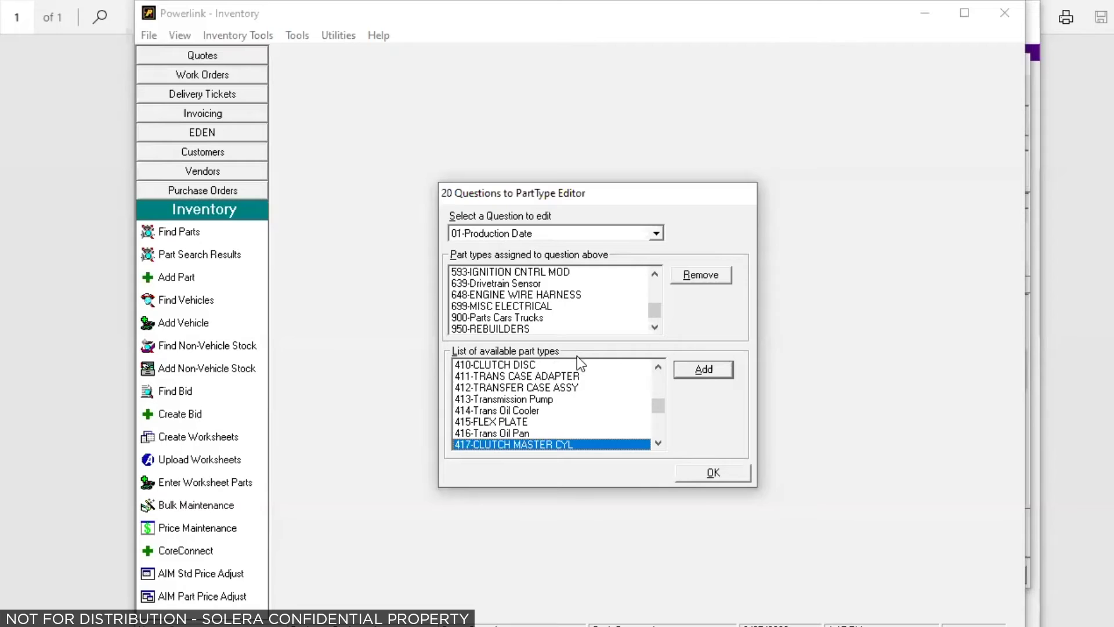
{"action": "left_click_drag", "start_coordinate": [609, 387], "coordinate": [651, 378]}
{"action": "scroll", "coordinate": [651, 383], "scroll_direction": "up", "scroll_amount": 5}
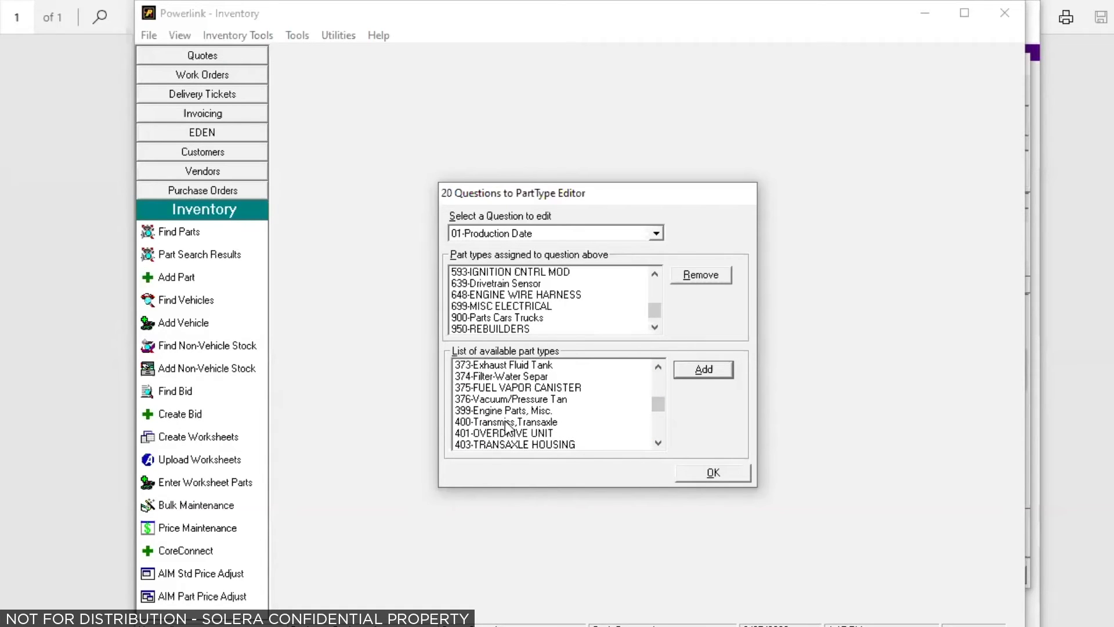
{"action": "left_click", "coordinate": [506, 421]}
{"action": "left_click", "coordinate": [684, 368]}
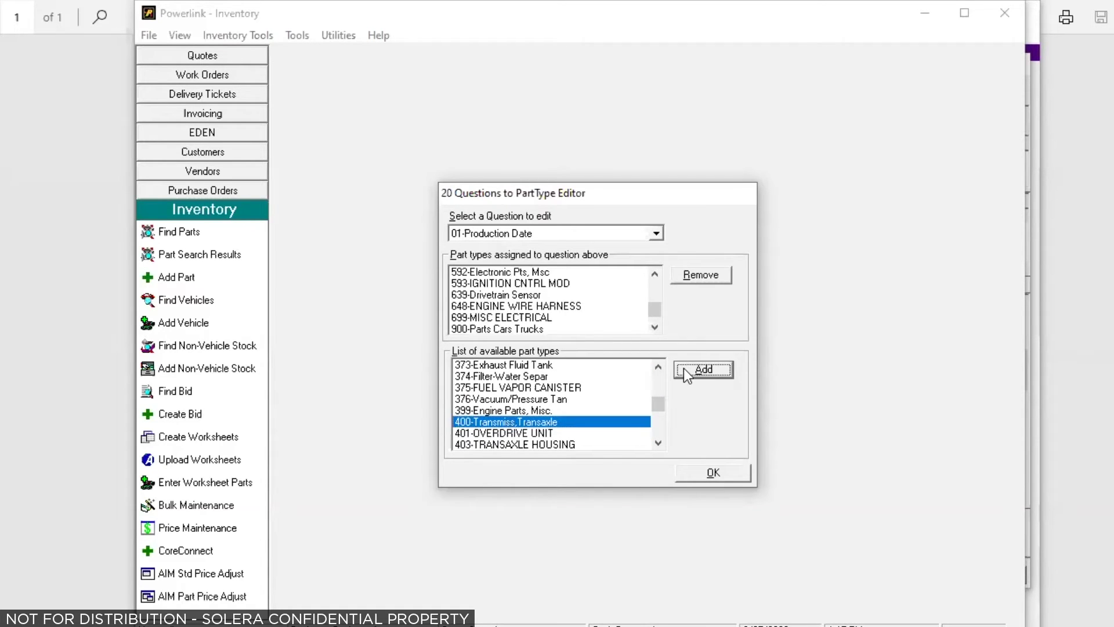
Step: Assign the available part type 601-ALTERNATOR to the Production Date question
{"action": "left_click", "coordinate": [489, 329]}
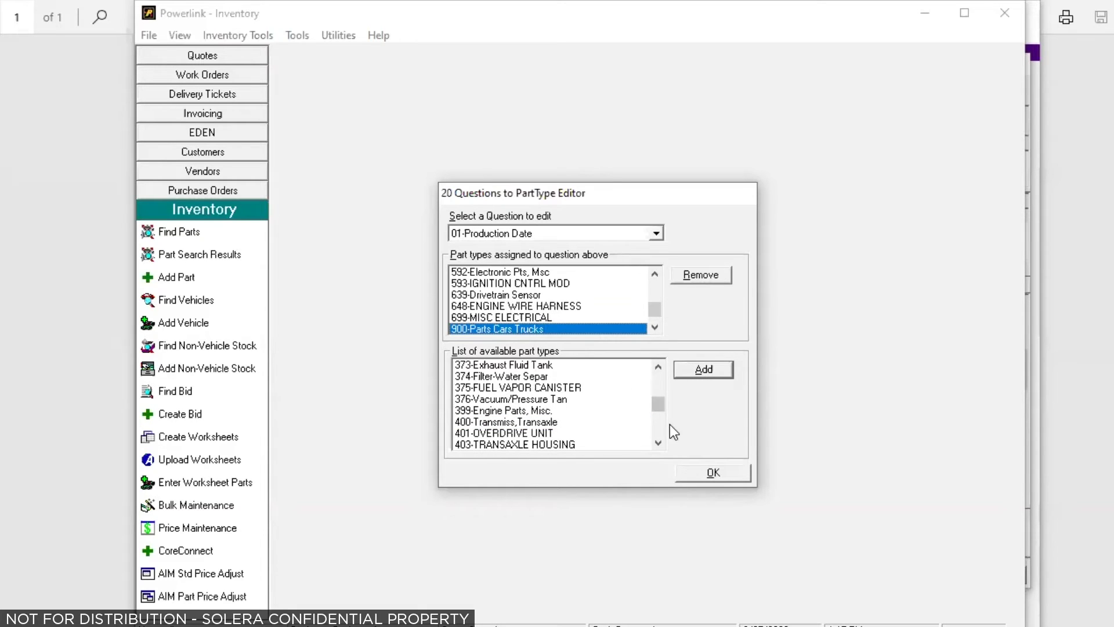
{"action": "left_click", "coordinate": [658, 442]}
{"action": "left_click", "coordinate": [657, 443]}
{"action": "left_click", "coordinate": [658, 443]}
{"action": "left_click", "coordinate": [657, 443]}
{"action": "left_click", "coordinate": [658, 442]}
{"action": "scroll", "coordinate": [656, 428], "scroll_direction": "down", "scroll_amount": 7}
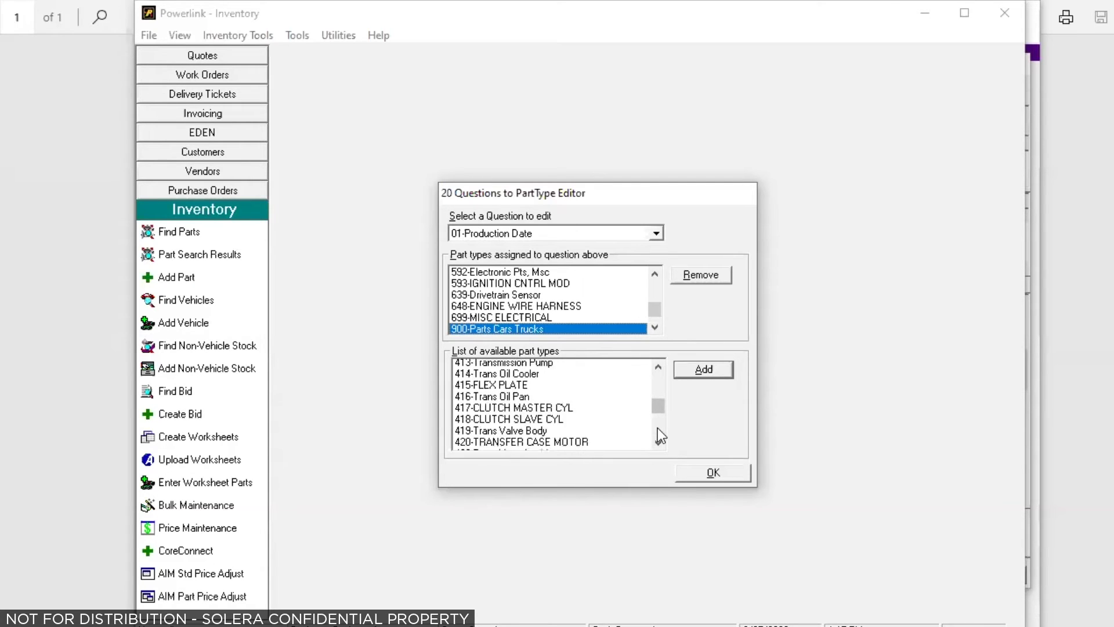
{"action": "scroll", "coordinate": [657, 427], "scroll_direction": "down", "scroll_amount": 20}
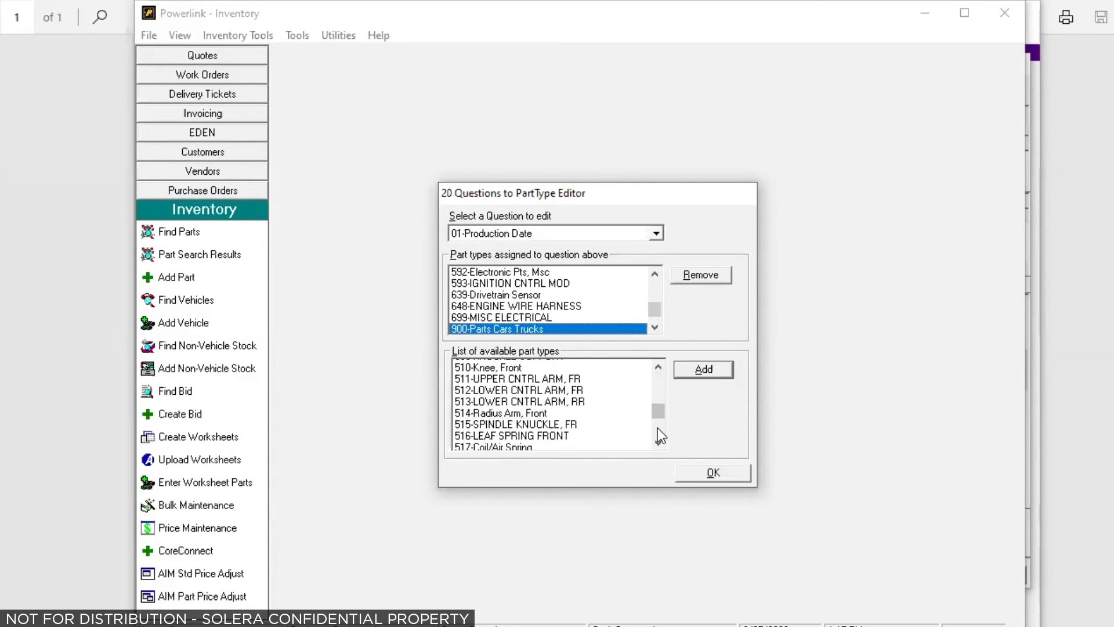
{"action": "scroll", "coordinate": [657, 427], "scroll_direction": "down", "scroll_amount": 2}
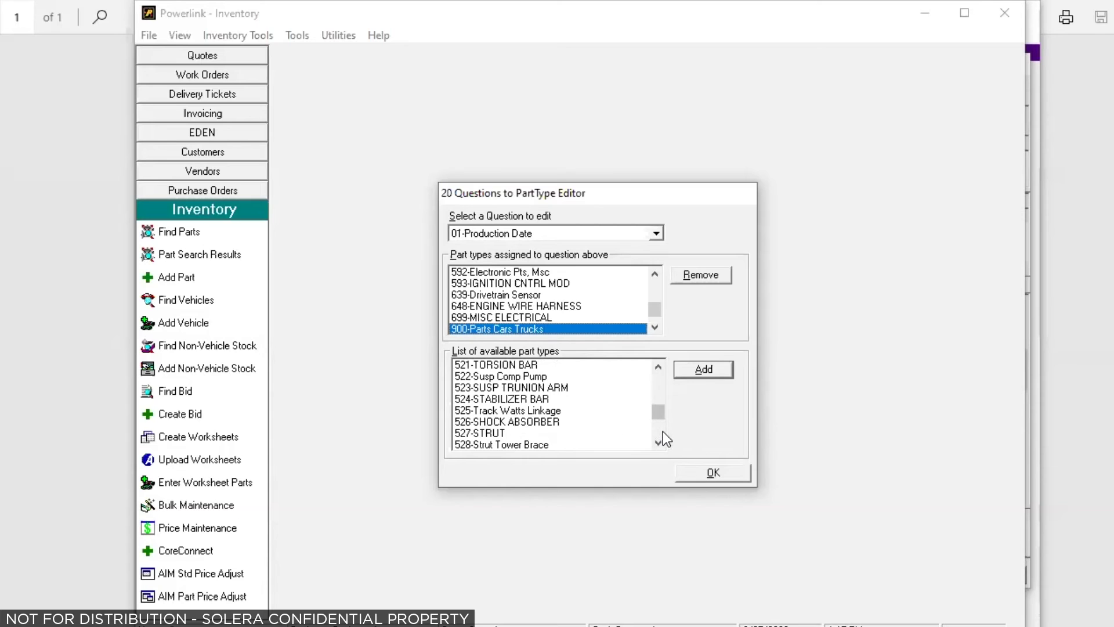
{"action": "scroll", "coordinate": [663, 432], "scroll_direction": "down", "scroll_amount": 3}
{"action": "scroll", "coordinate": [656, 432], "scroll_direction": "down", "scroll_amount": 7}
{"action": "scroll", "coordinate": [656, 431], "scroll_direction": "down", "scroll_amount": 6}
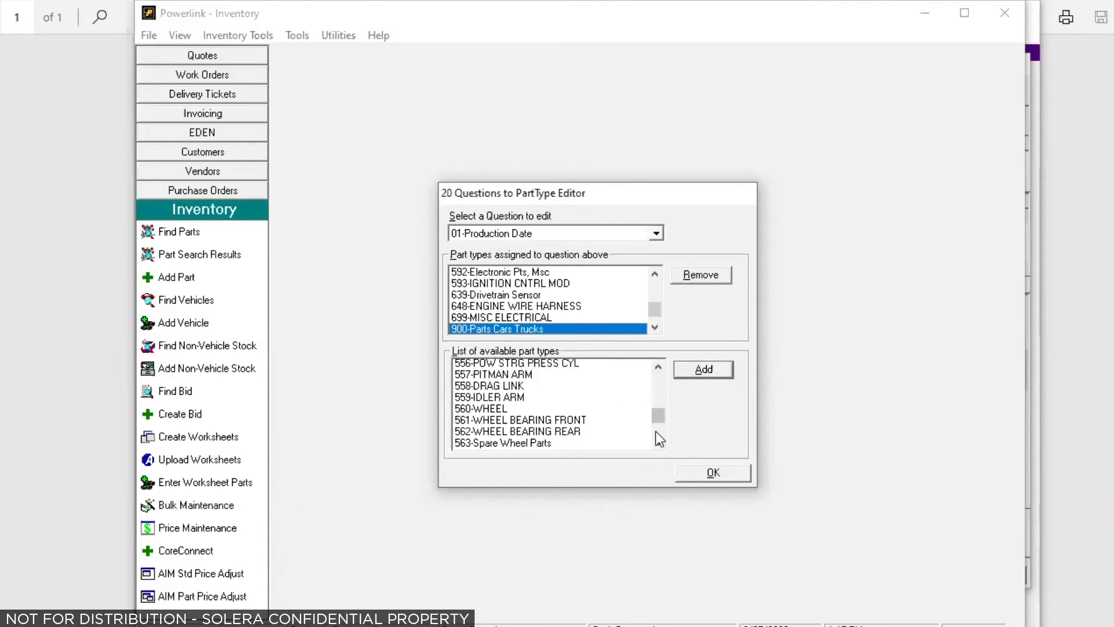
{"action": "scroll", "coordinate": [656, 430], "scroll_direction": "down", "scroll_amount": 6}
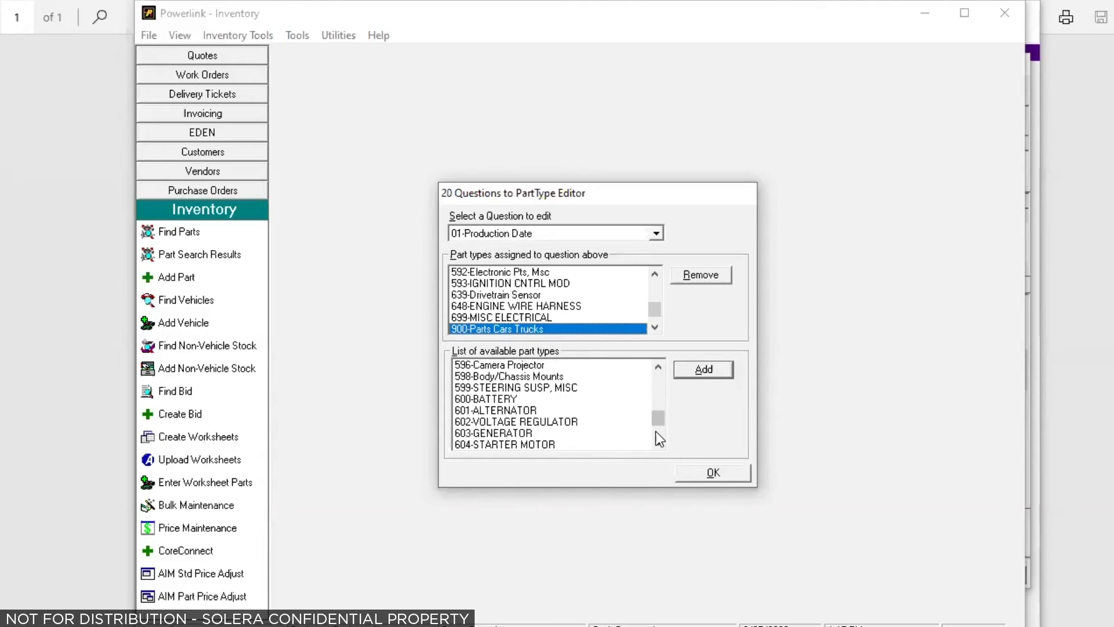
{"action": "left_click", "coordinate": [491, 409]}
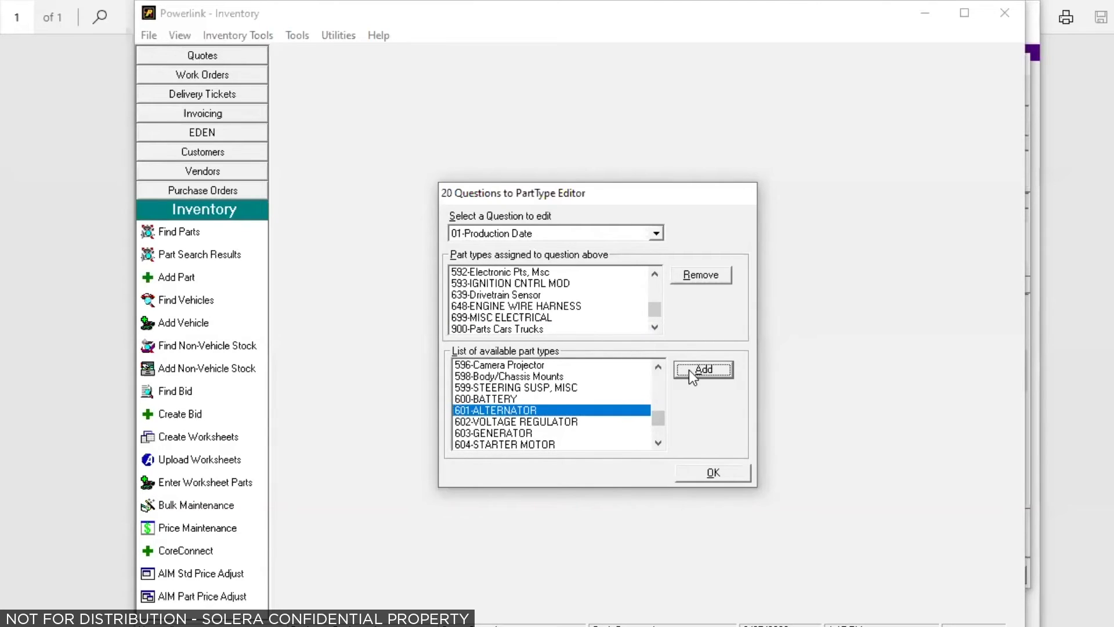
{"action": "left_click", "coordinate": [688, 370]}
Step: Assign 604-STARTER MOTOR to the Production Date question and close the 20 Questions to PartType Editor
{"action": "left_click", "coordinate": [503, 443]}
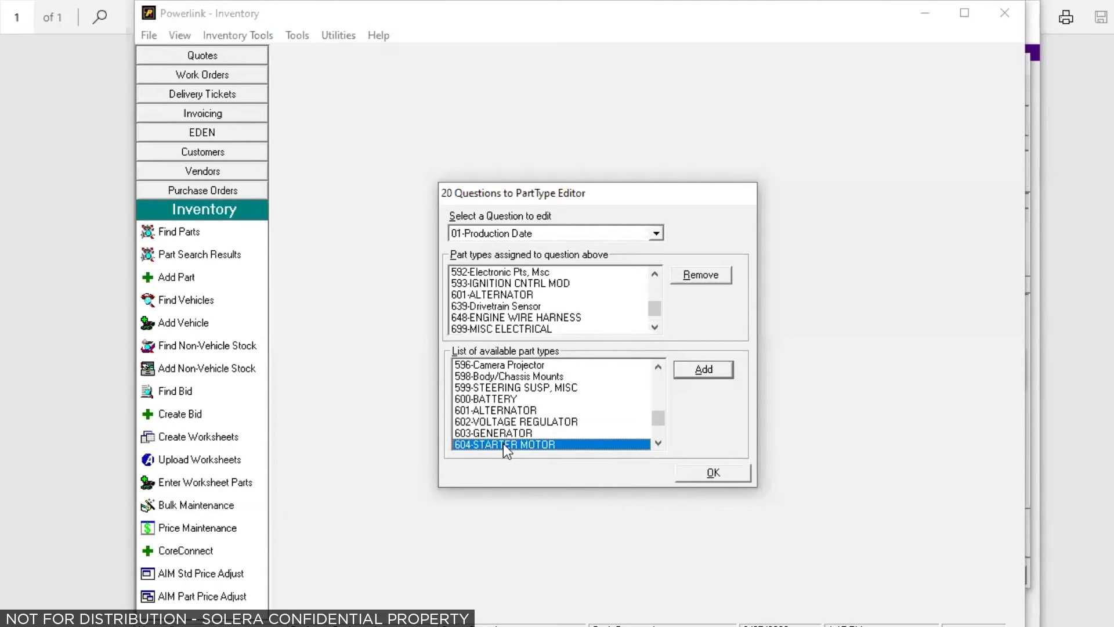
{"action": "left_click", "coordinate": [688, 369]}
{"action": "left_click", "coordinate": [714, 472]}
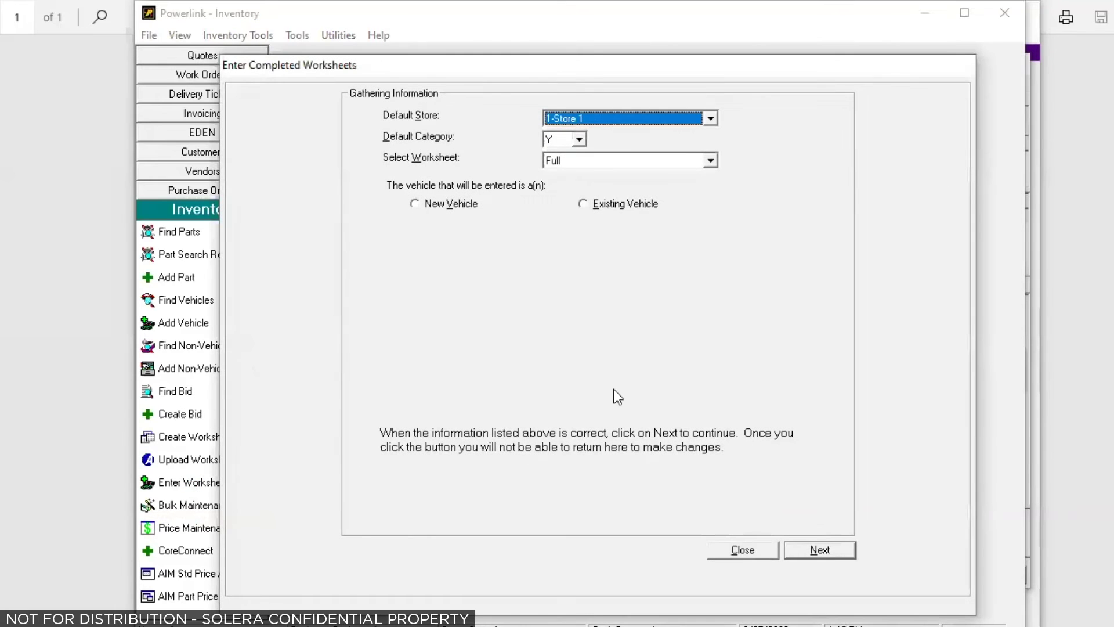
Step: Find the existing vehicle with stock number AA6061 for the Full worksheet and continue to its vehicle information
{"action": "left_click", "coordinate": [584, 205]}
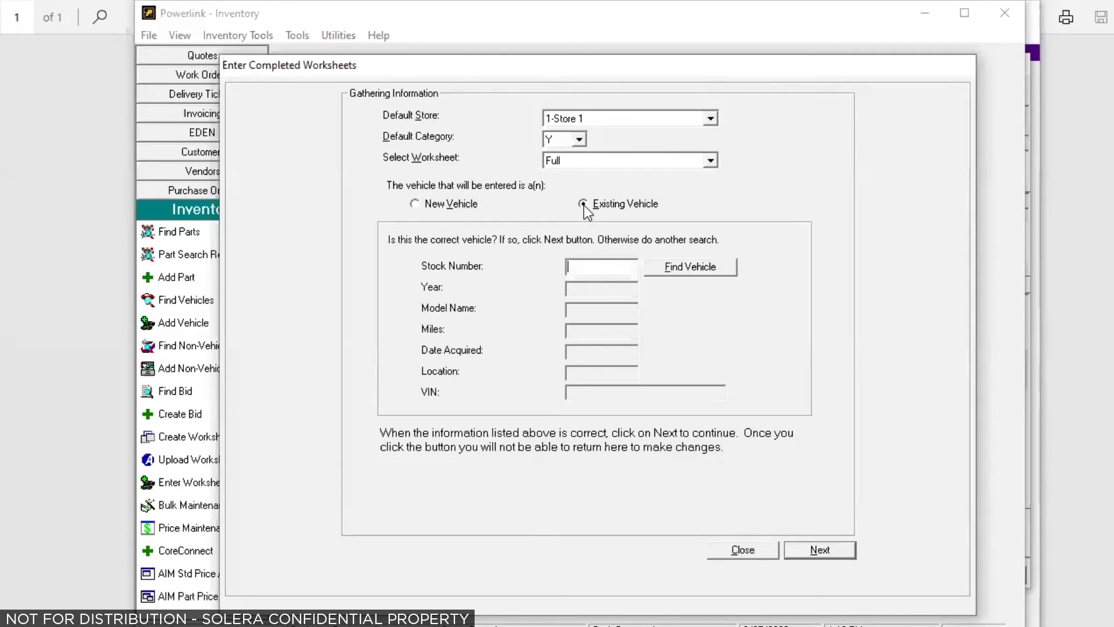
{"action": "type", "text": "aa6061"}
{"action": "left_click", "coordinate": [690, 268]}
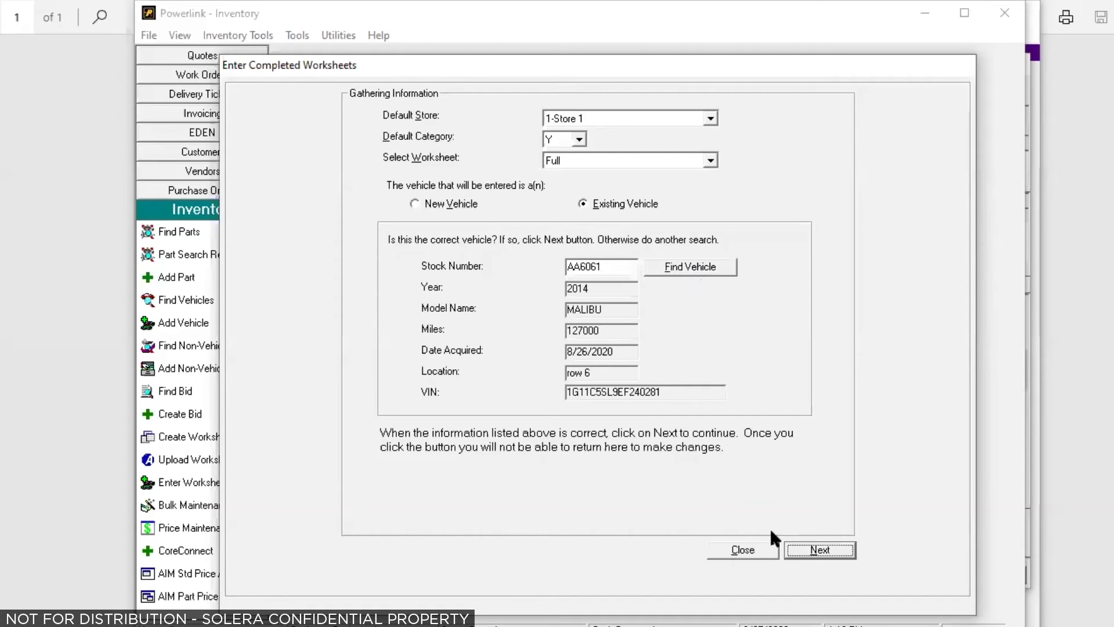
{"action": "left_click", "coordinate": [809, 548]}
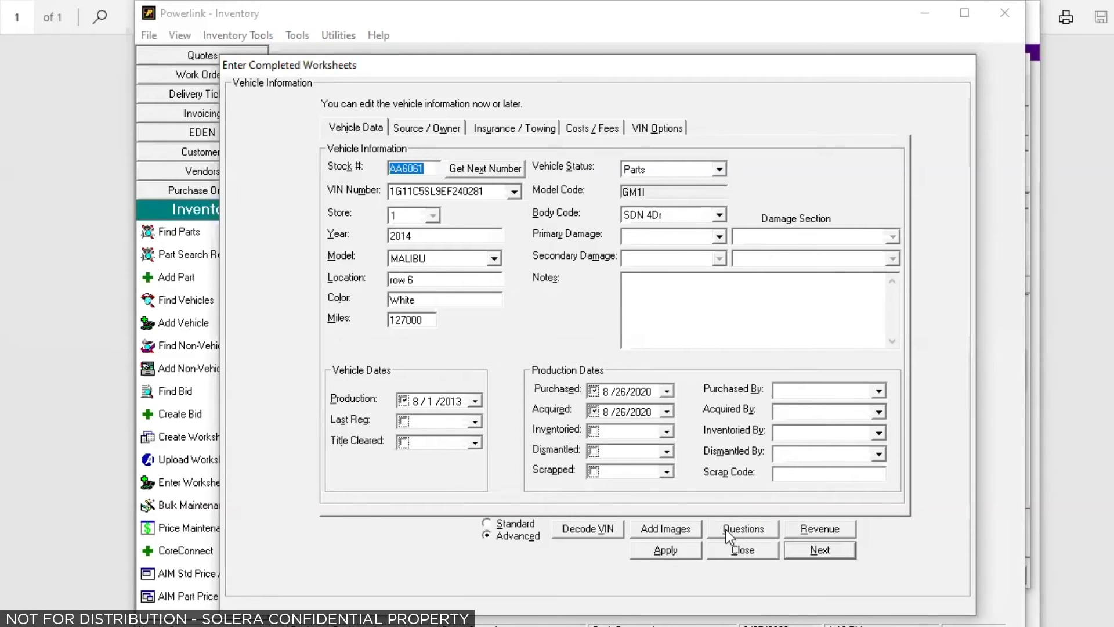
Step: Open the vehicle's 20 Questions and set Production Date to 02/13, Outside Color to SLV and Door Structure to 4 DR
{"action": "left_click", "coordinate": [733, 529]}
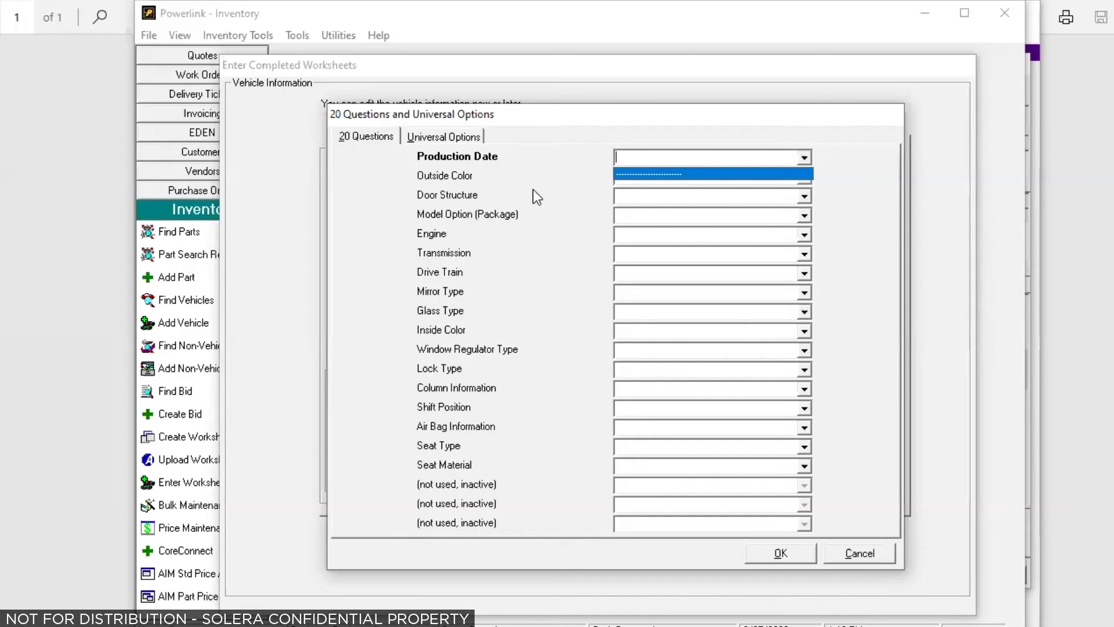
{"action": "type", "text": "02/13"}
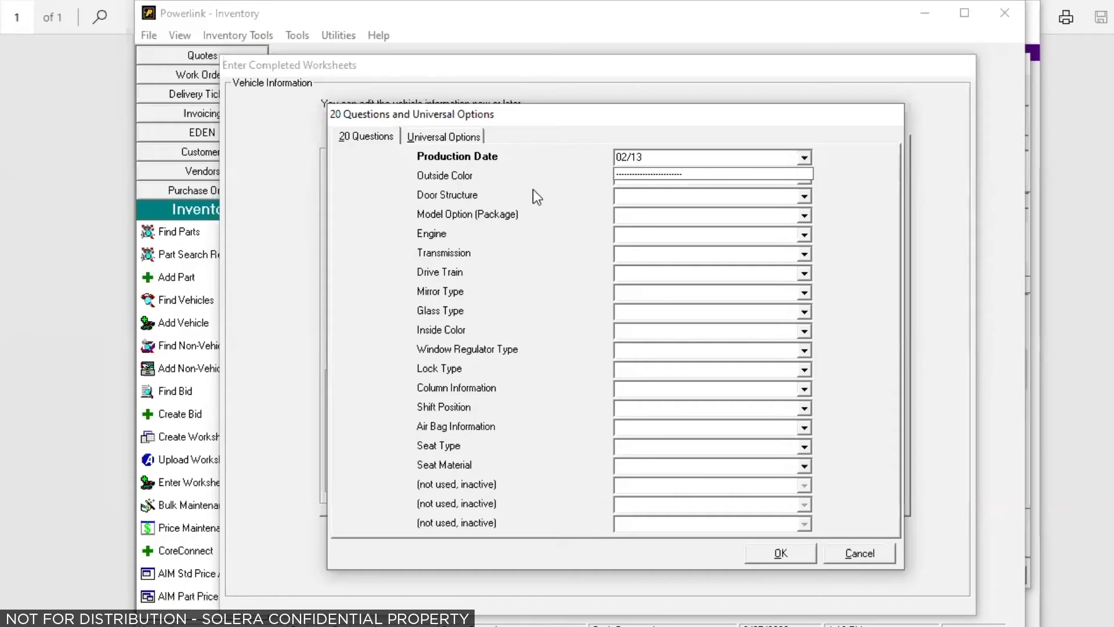
{"action": "key", "text": "Tab"}
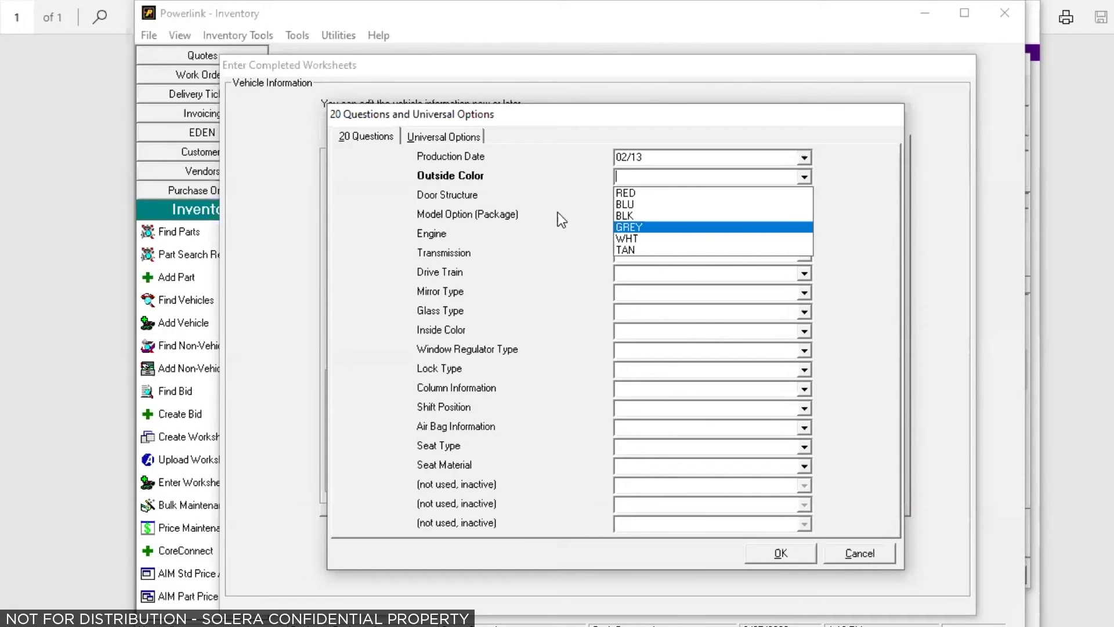
{"action": "type", "text": "SLV"}
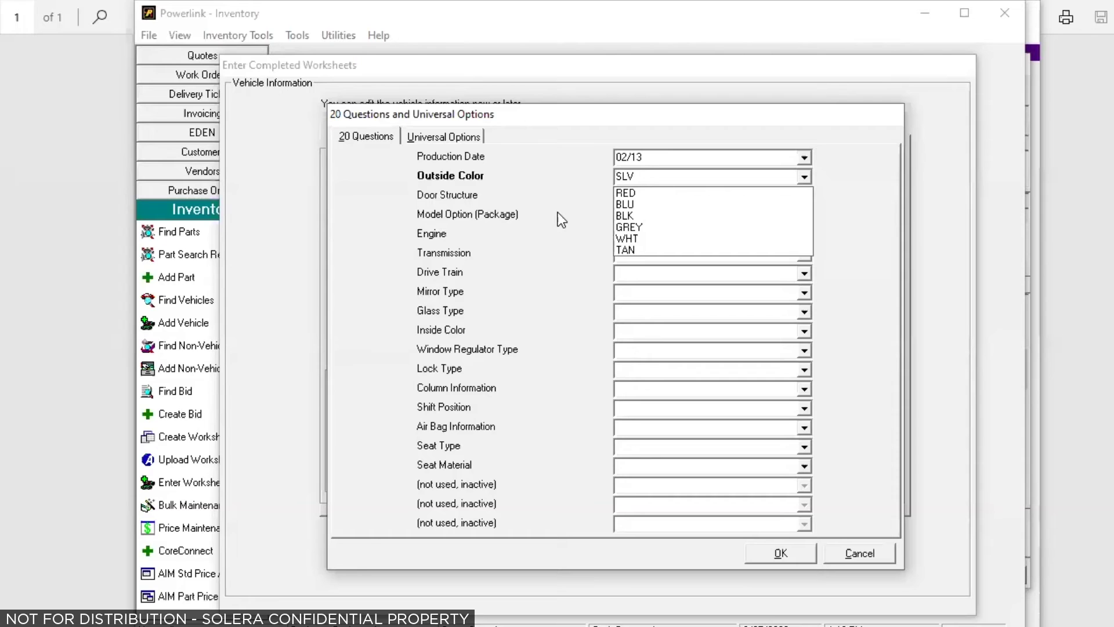
{"action": "key", "text": "Tab"}
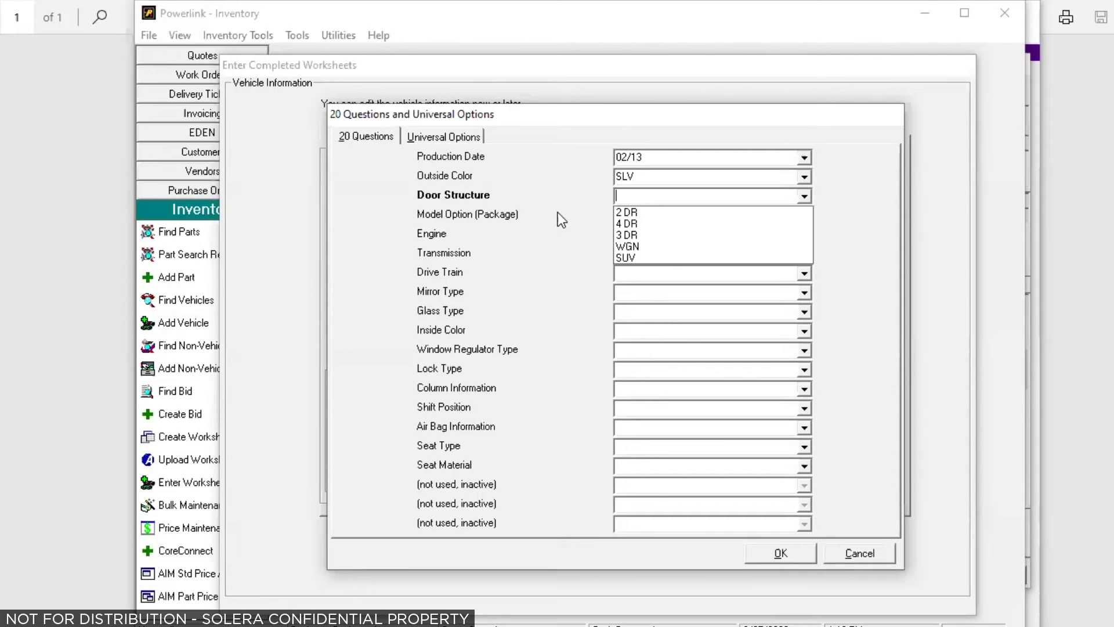
{"action": "left_click", "coordinate": [634, 224]}
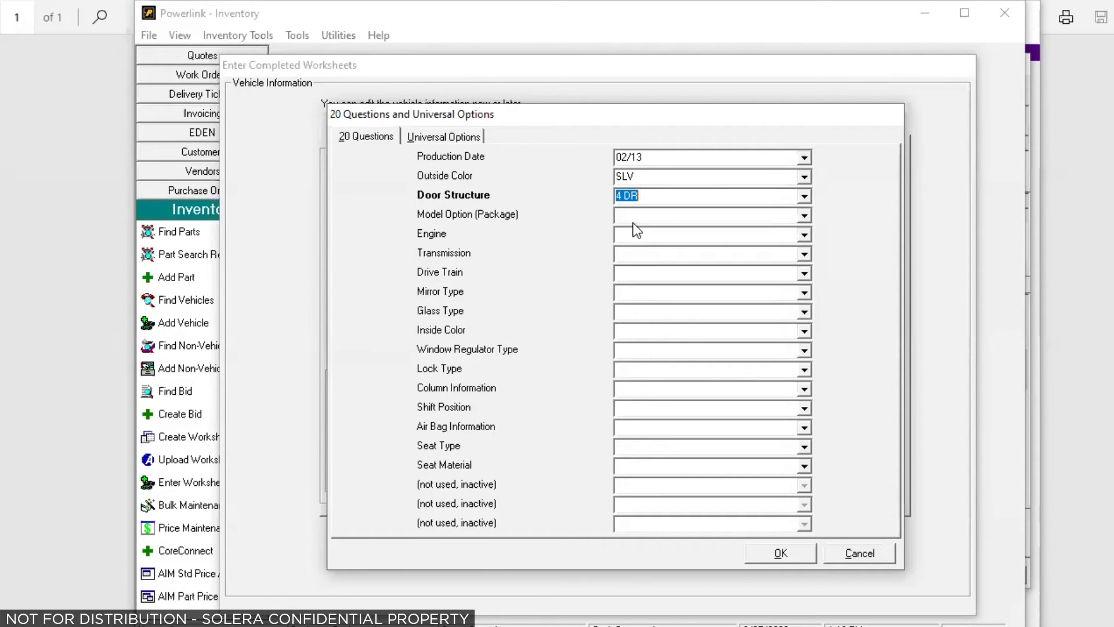
Step: Set Model Option (Package) to LS, Engine to 2.0L, Transmission to AT and Drive Train to FWD, then save the answers
{"action": "left_click", "coordinate": [633, 218]}
{"action": "type", "text": "LS"}
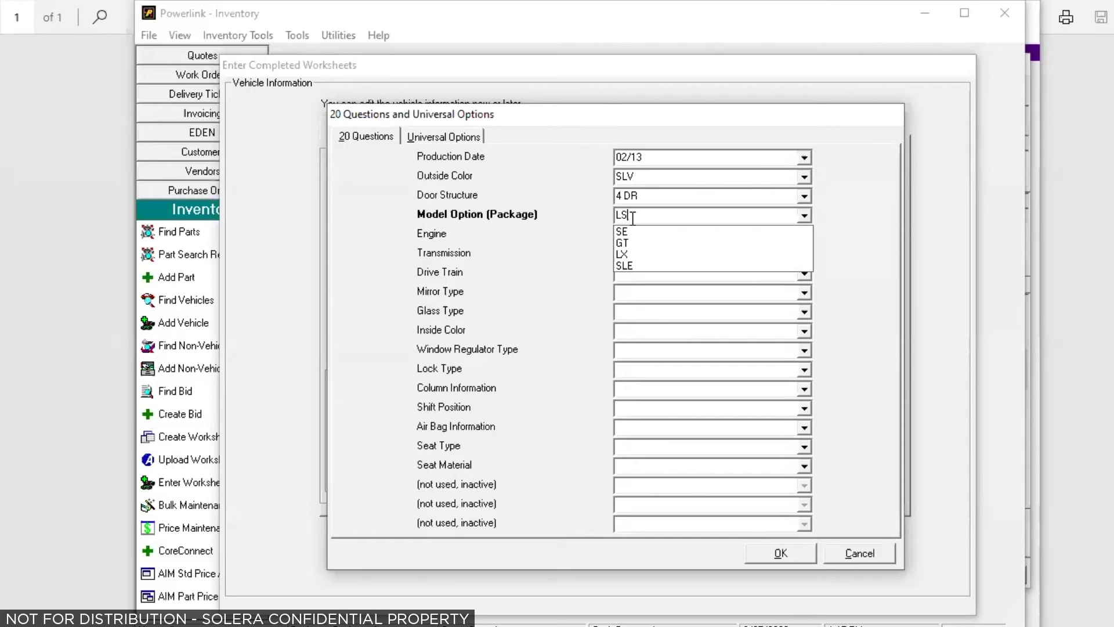
{"action": "key", "text": "Tab"}
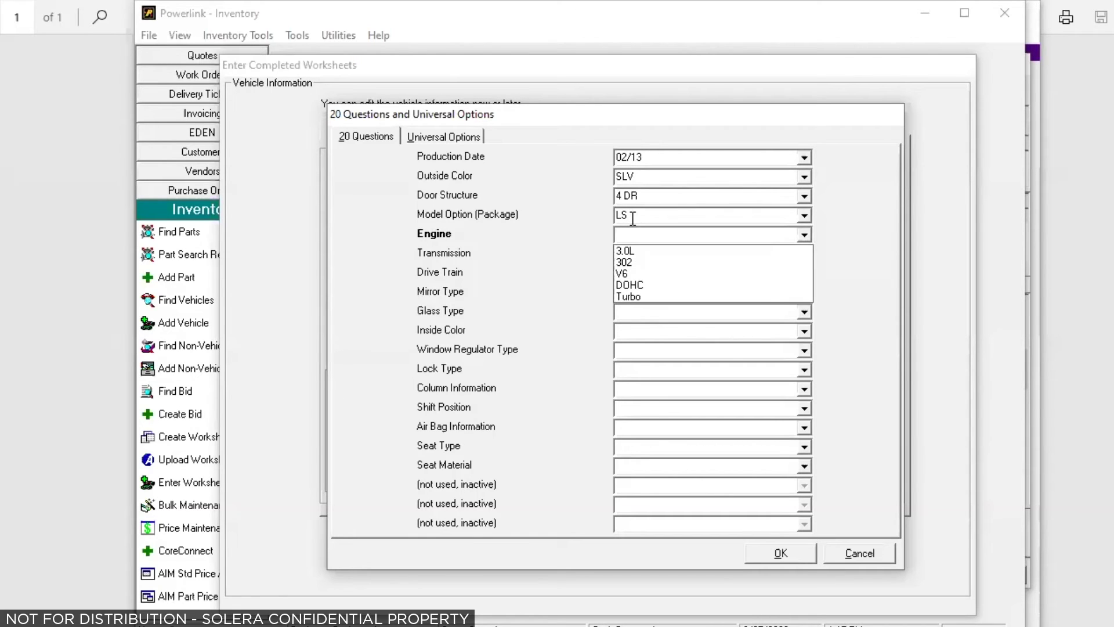
{"action": "type", "text": "2.0L"}
{"action": "key", "text": "Tab"}
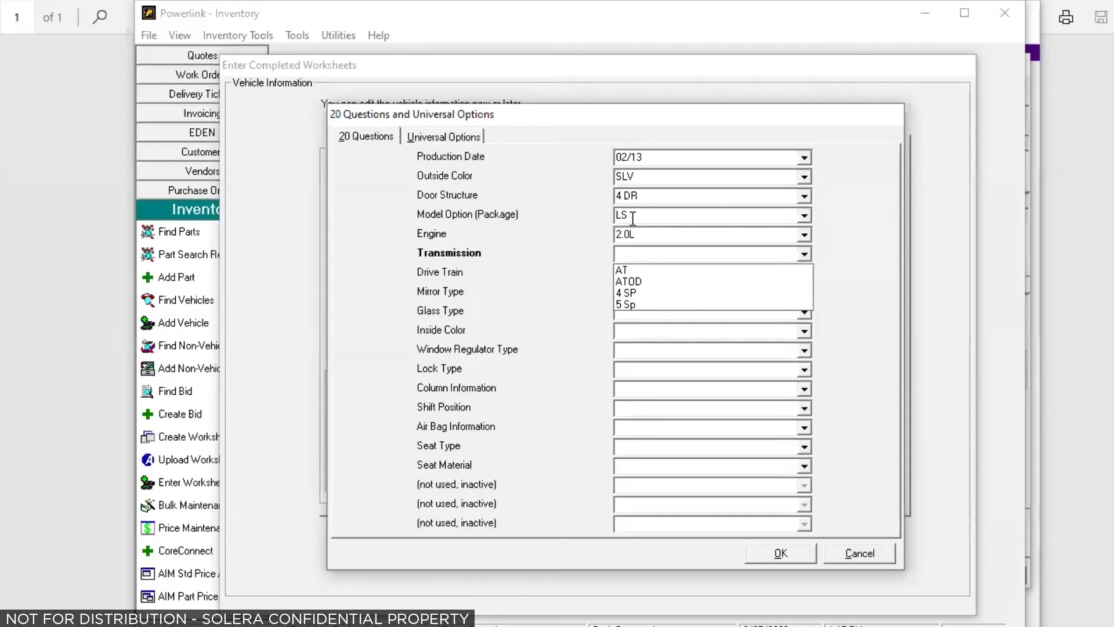
{"action": "type", "text": "AT"}
{"action": "key", "text": "Tab"}
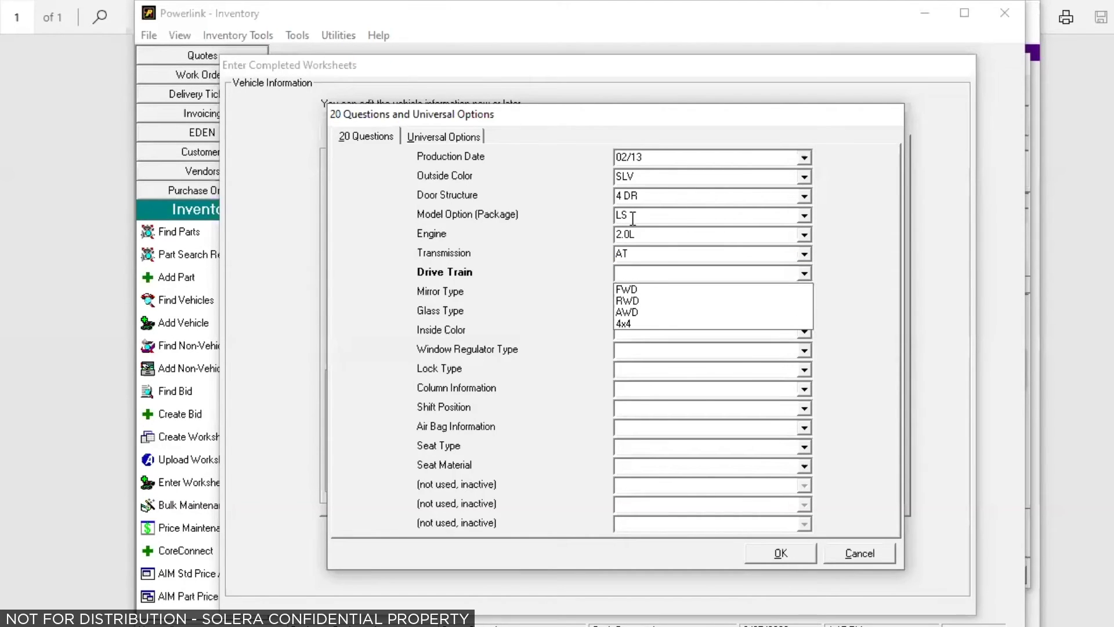
{"action": "key", "text": "Down"}
{"action": "key", "text": "Tab"}
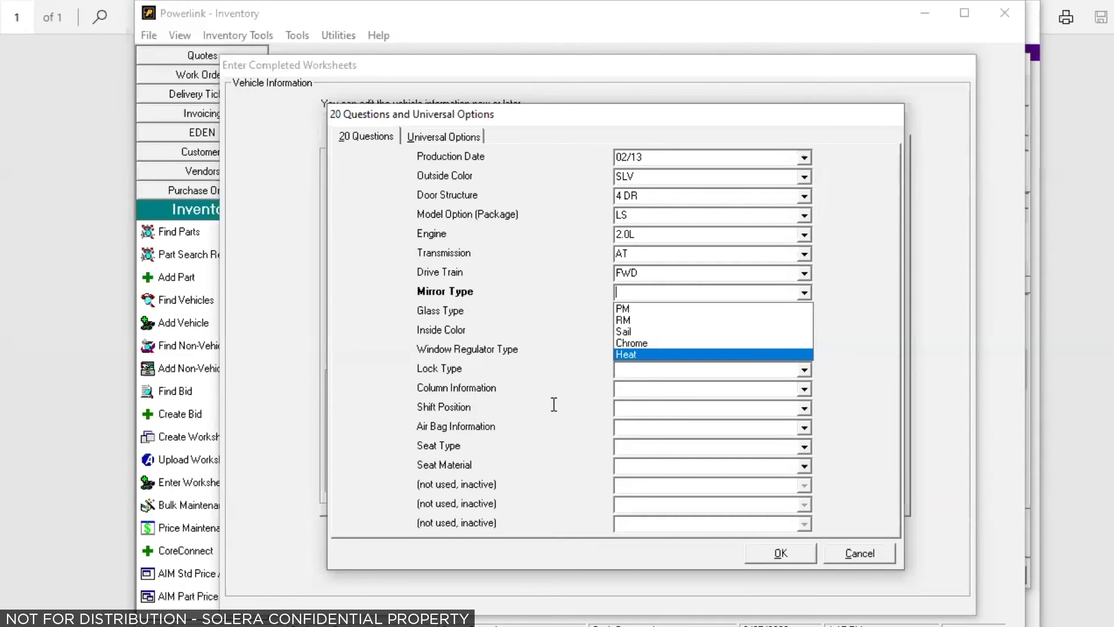
{"action": "left_click", "coordinate": [777, 555]}
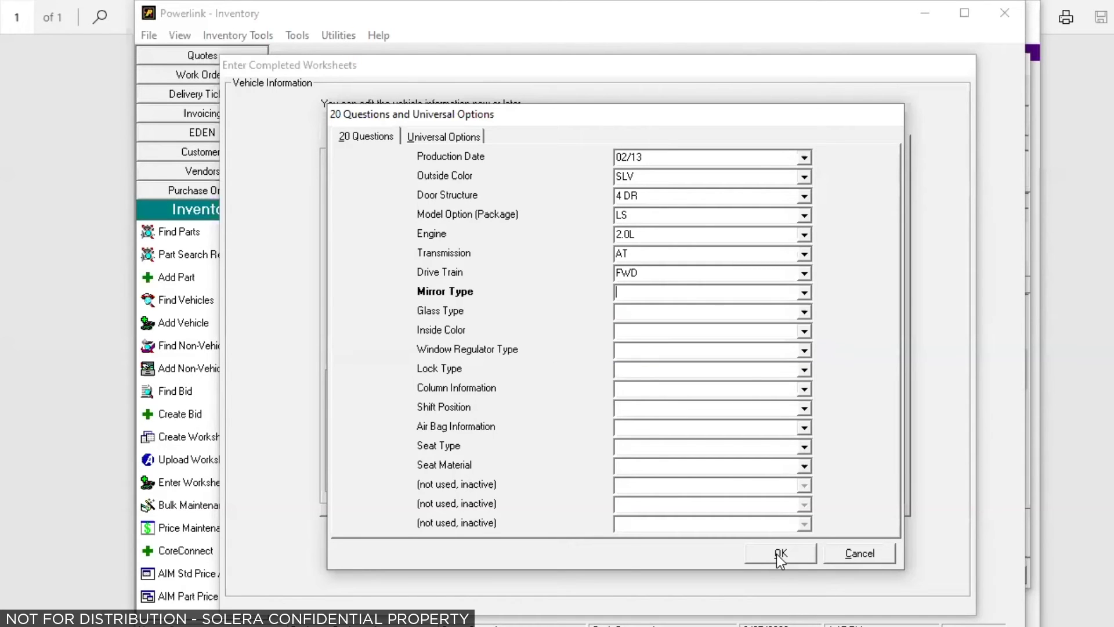
{"action": "left_click", "coordinate": [778, 553]}
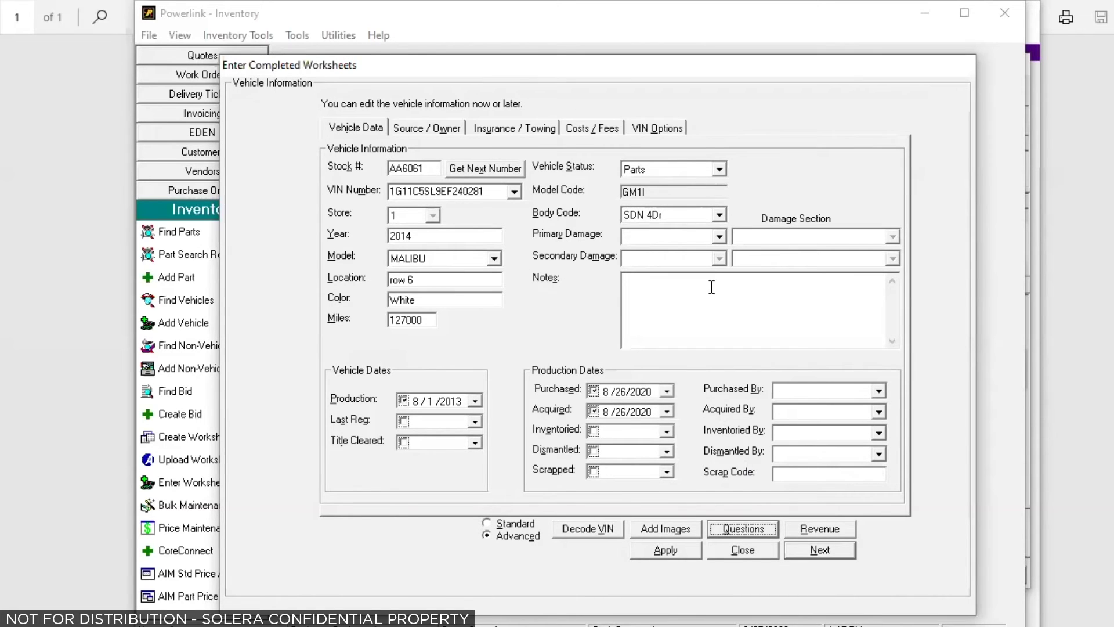
Step: Continue to the parts worksheet and add the left laminated-glass front door 120-05603C L with automatic up and down to inventory
{"action": "left_click", "coordinate": [823, 550]}
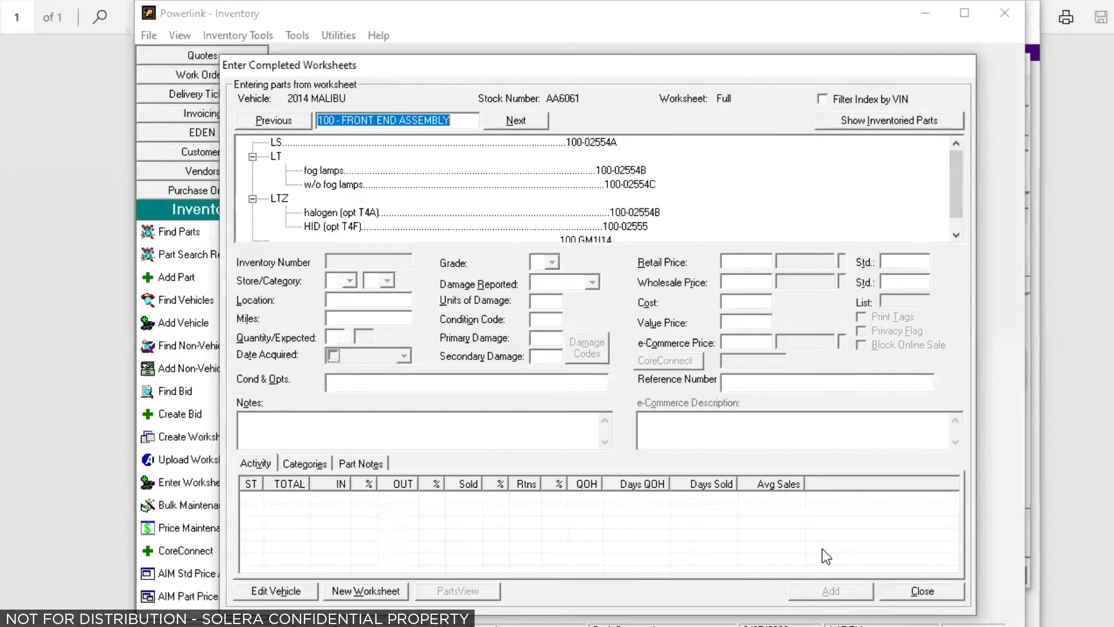
{"action": "key", "text": "Down"}
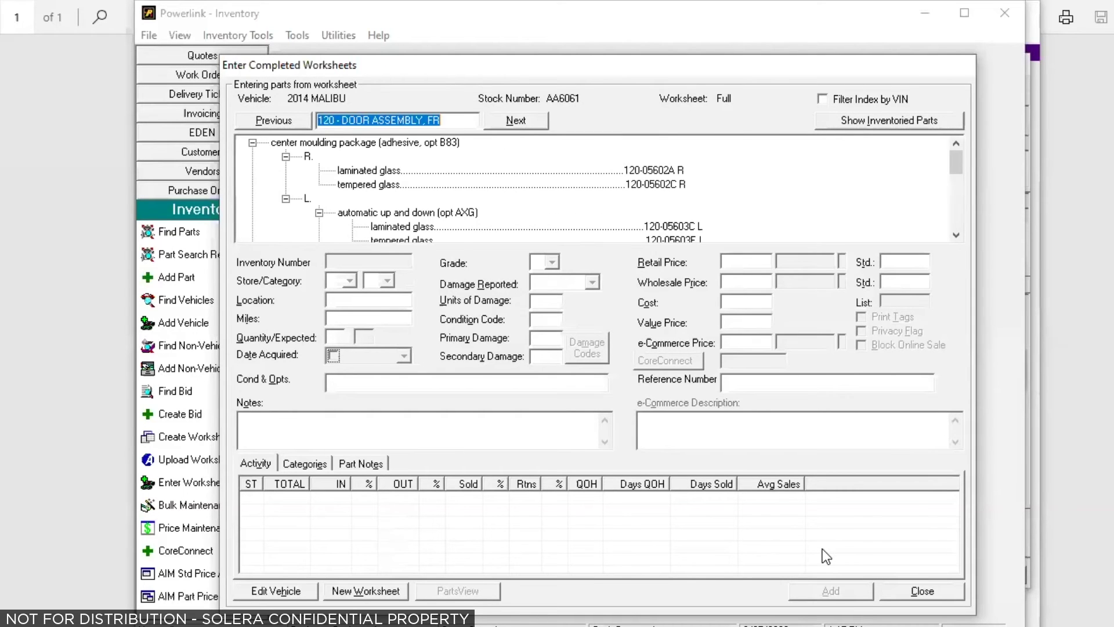
{"action": "left_click", "coordinate": [670, 226]}
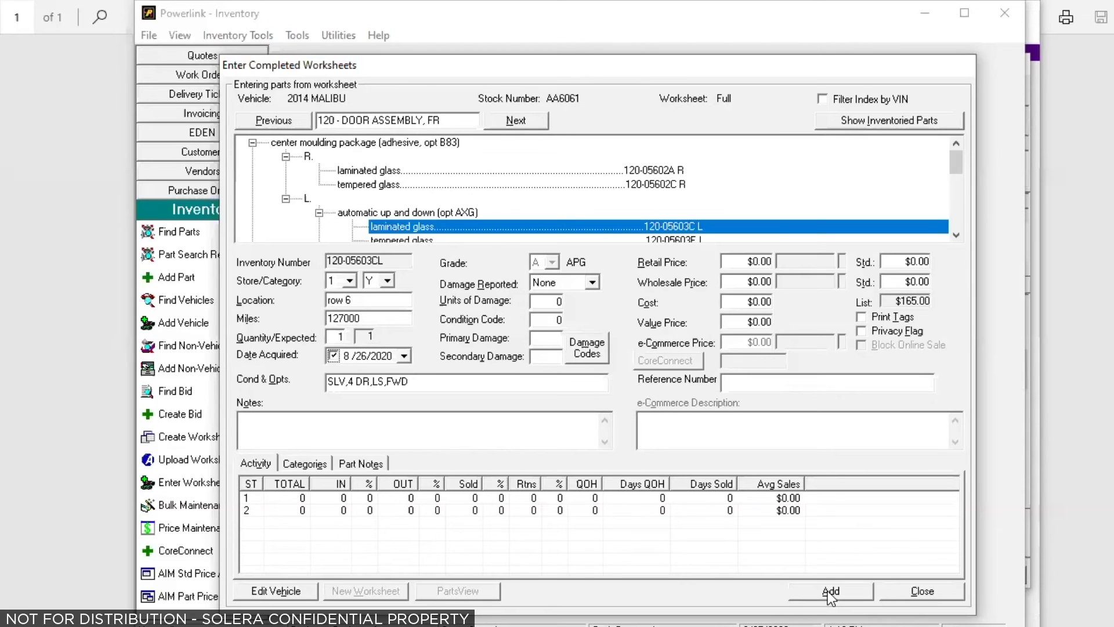
{"action": "left_click", "coordinate": [830, 590]}
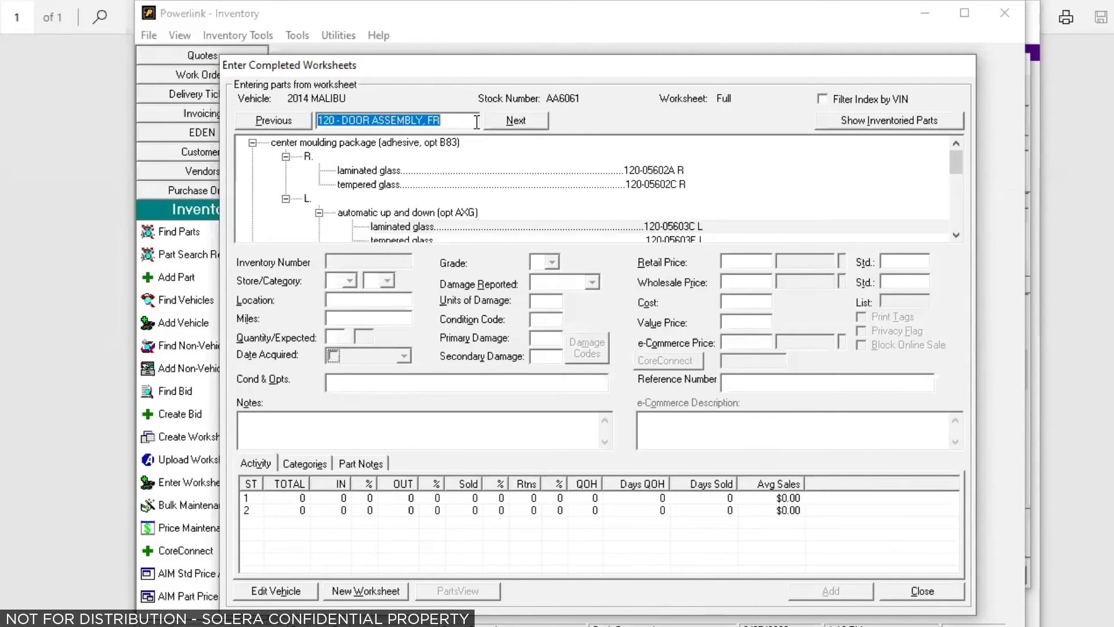
Step: Go back to 110 - FENDER and add the left fender 110-02588 L to inventory
{"action": "left_click", "coordinate": [273, 120]}
{"action": "left_click", "coordinate": [586, 153]}
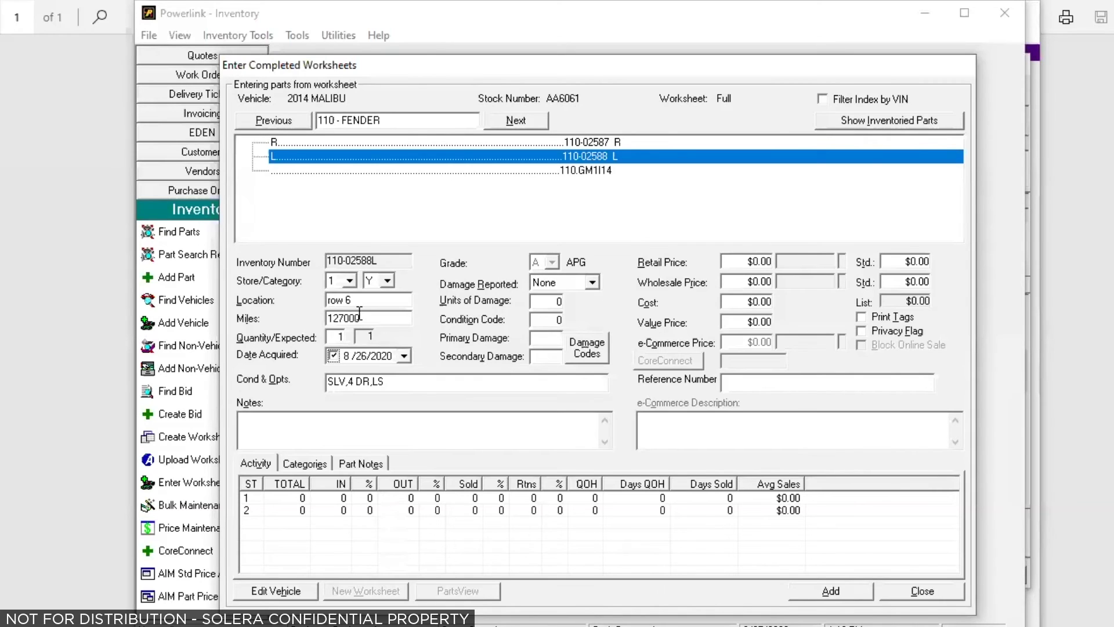
{"action": "left_click", "coordinate": [830, 591]}
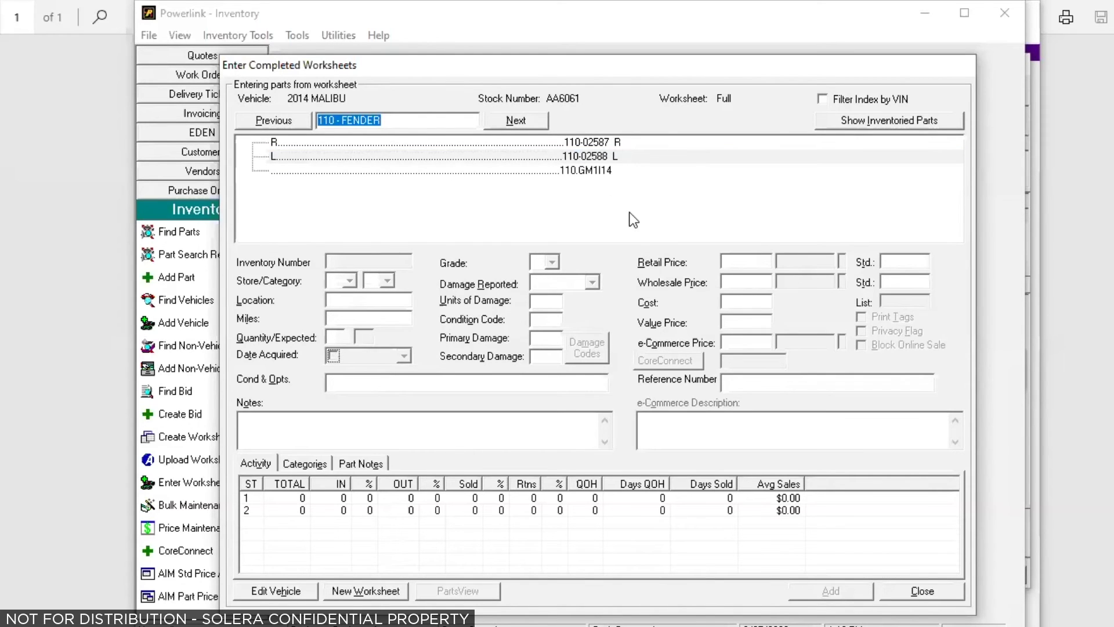
Step: Go to 300 - ENGINE ASSEMBLY, select the 2.4L Federal emissions (opt NT7) engine 300-10215 and turn on its Privacy Flag
{"action": "type", "text": "300"}
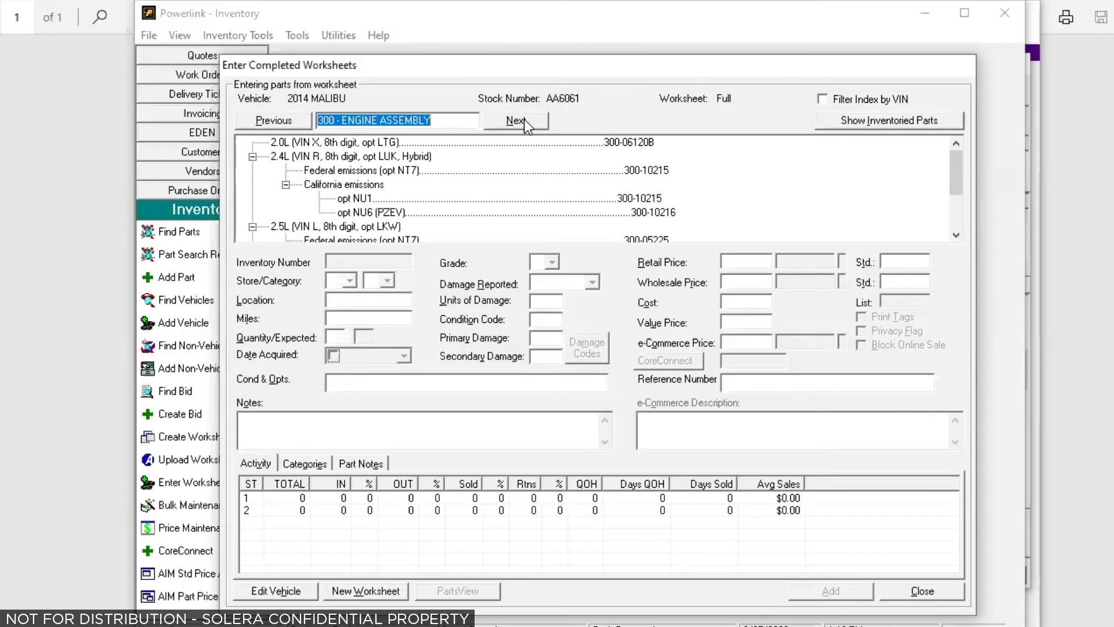
{"action": "left_click", "coordinate": [644, 168]}
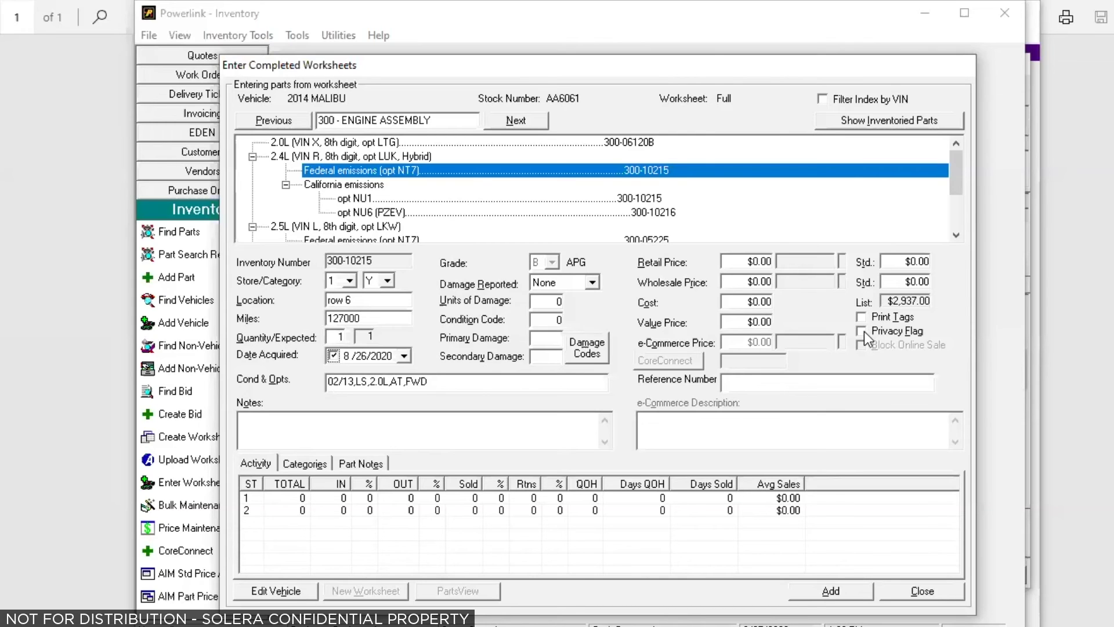
{"action": "left_click", "coordinate": [862, 332]}
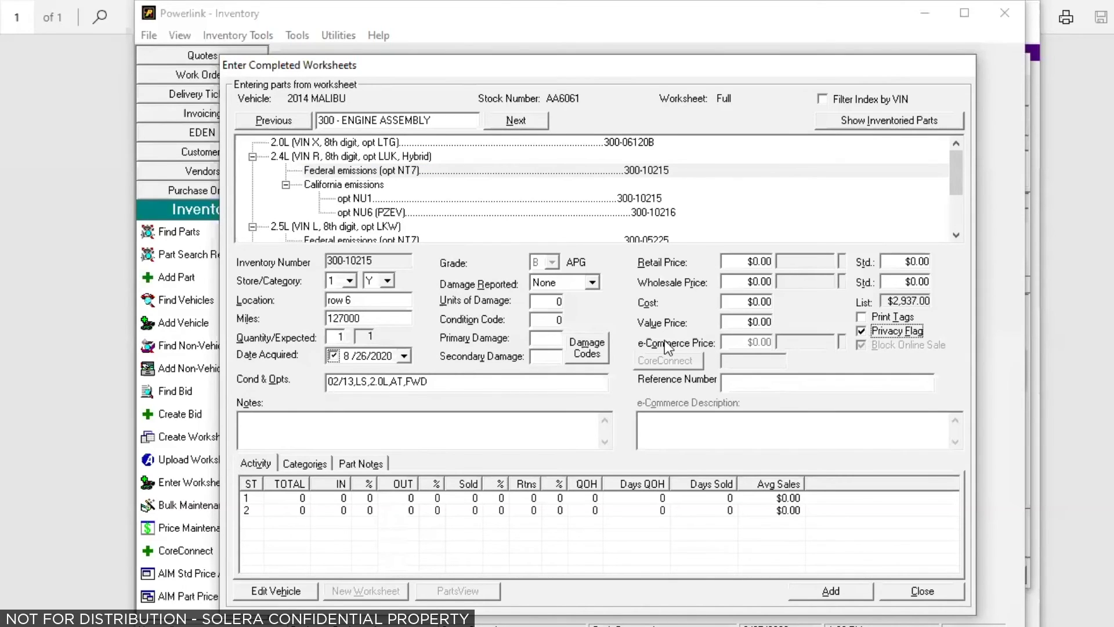
{"action": "left_click", "coordinate": [861, 330]}
{"action": "left_click", "coordinate": [860, 331]}
Step: Close the completed worksheet and decline reviewing or adding images to the inventoried parts
{"action": "left_click", "coordinate": [928, 586]}
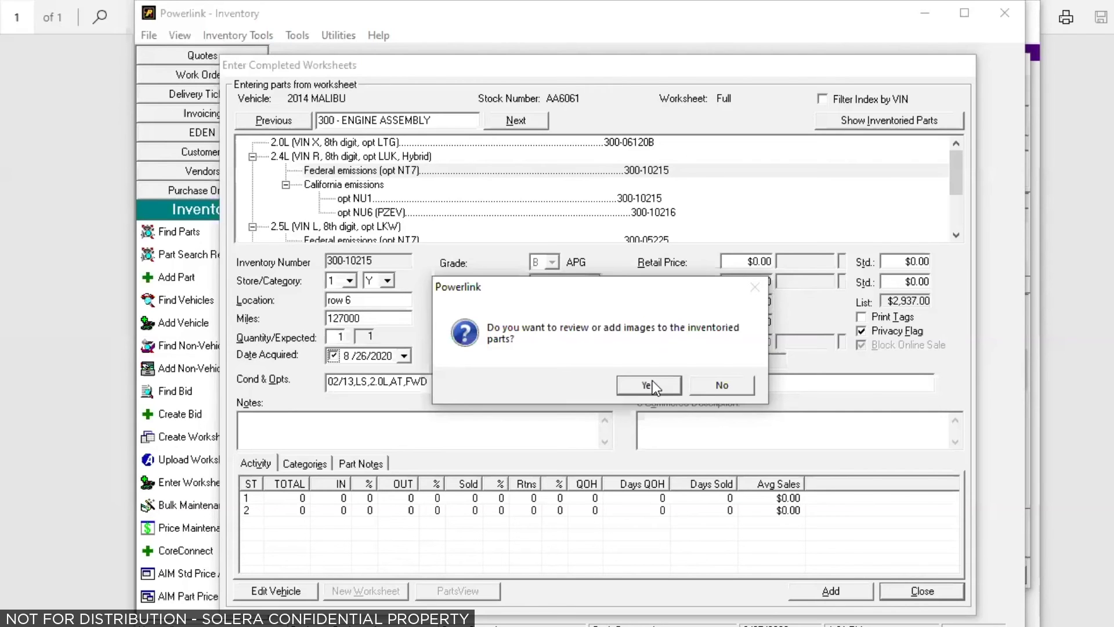
{"action": "left_click", "coordinate": [713, 385]}
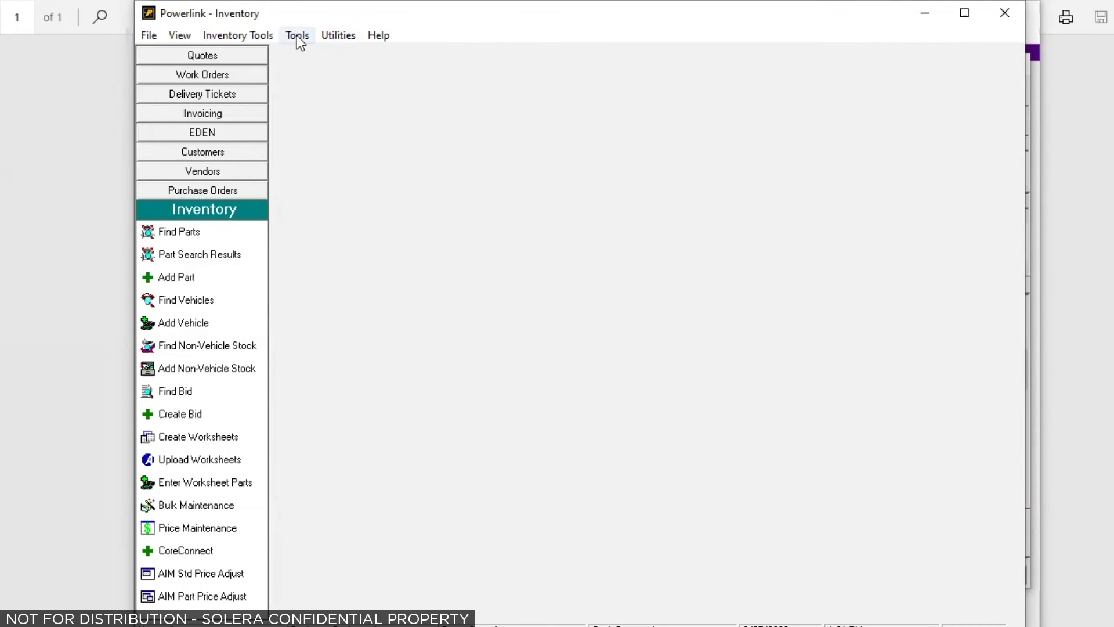
{"action": "left_click", "coordinate": [332, 35]}
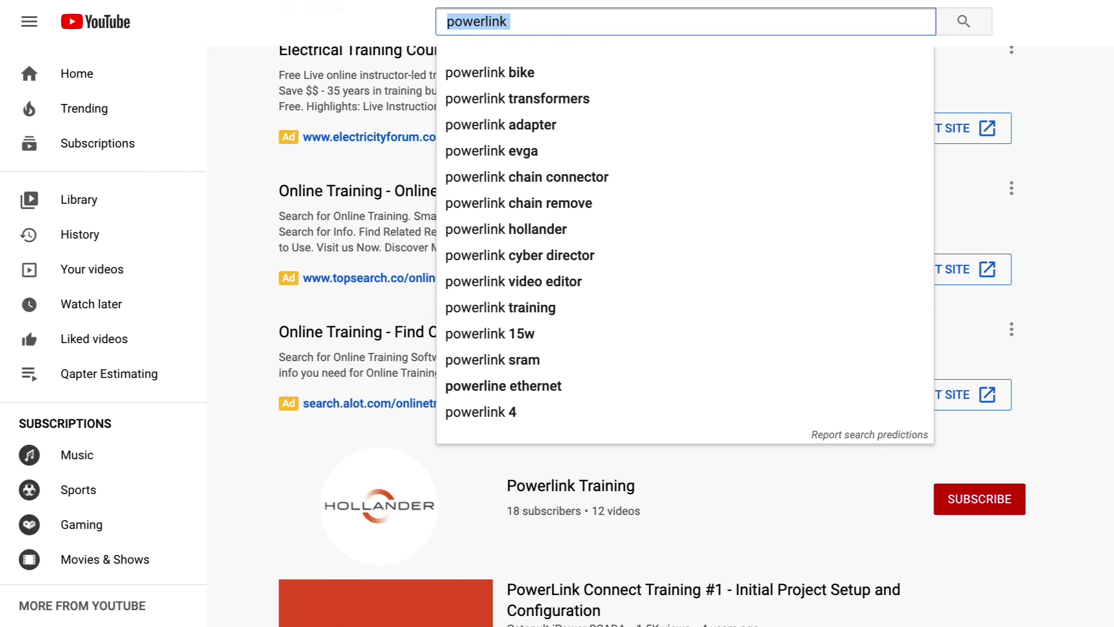
Step: Switch to YouTube, search for "powerlink training" and open the Powerlink Training channel
{"action": "type", "text": "po"}
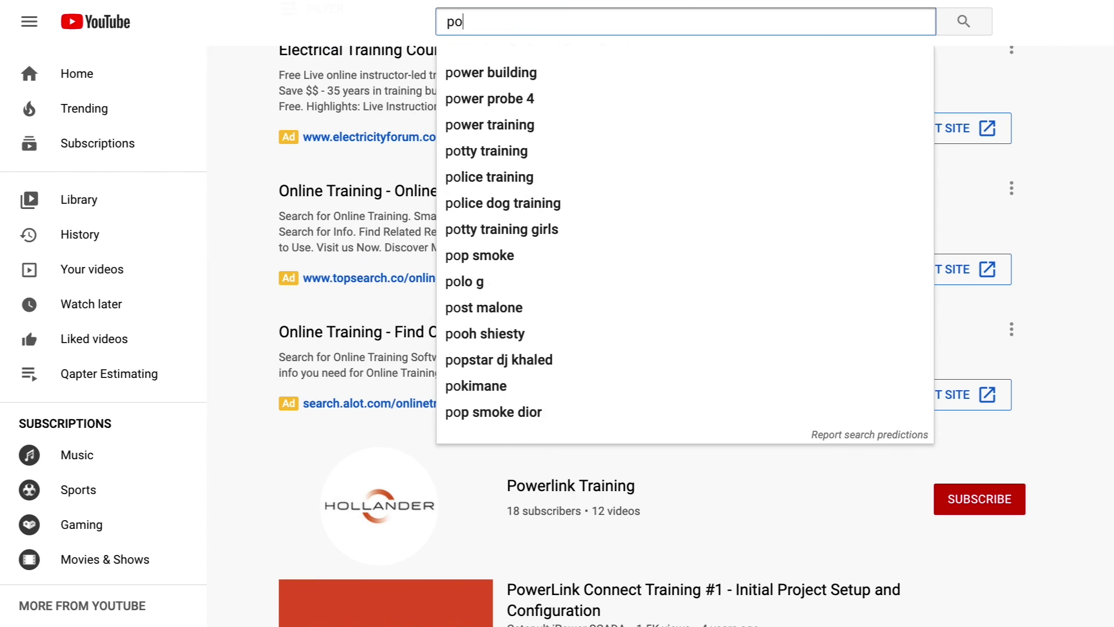
{"action": "type", "text": "werlink training"}
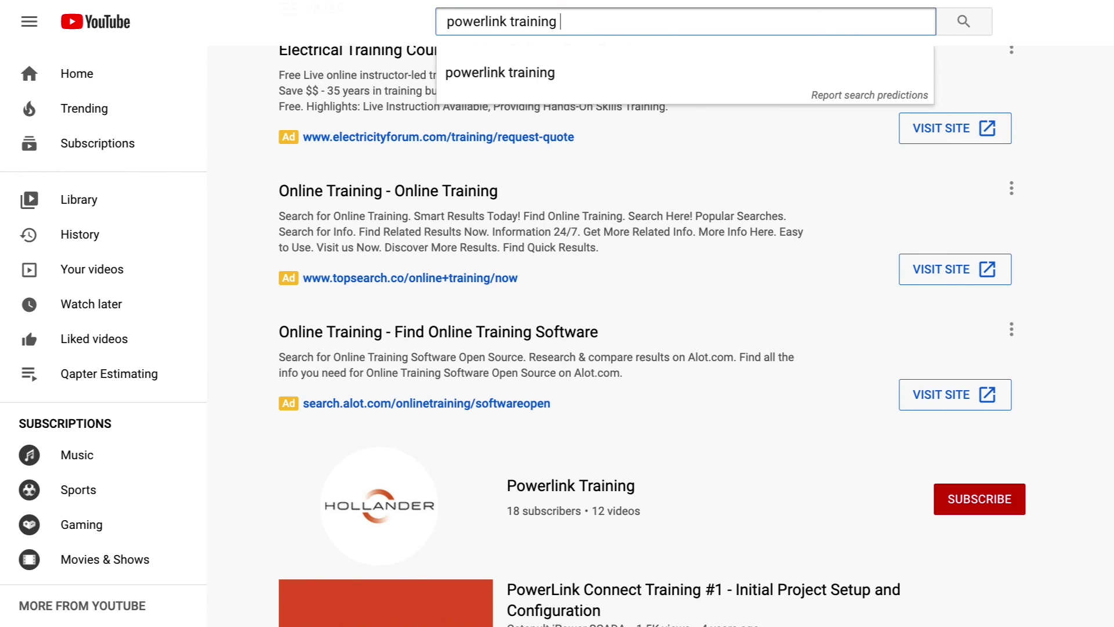
{"action": "key", "text": "Return"}
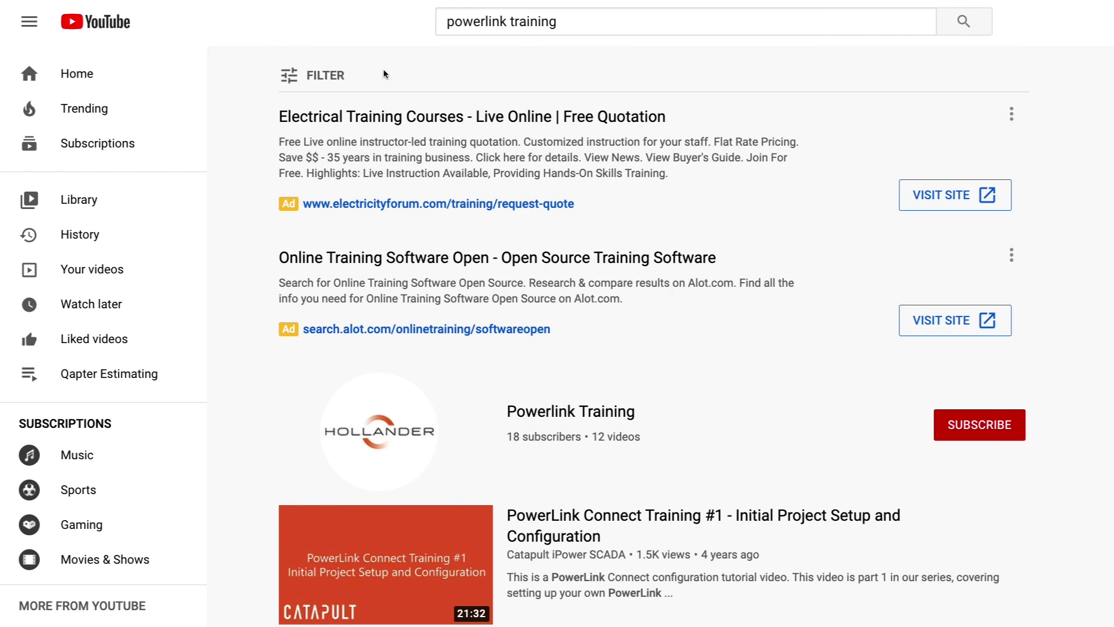
{"action": "scroll", "coordinate": [542, 248], "scroll_direction": "down", "scroll_amount": 5}
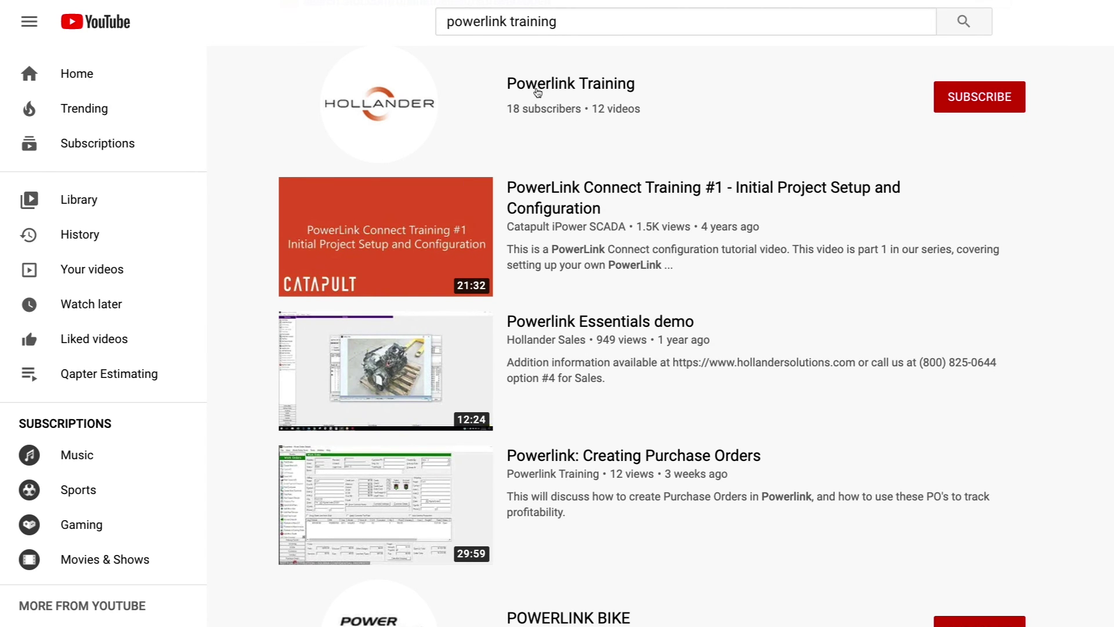
{"action": "left_click", "coordinate": [537, 90]}
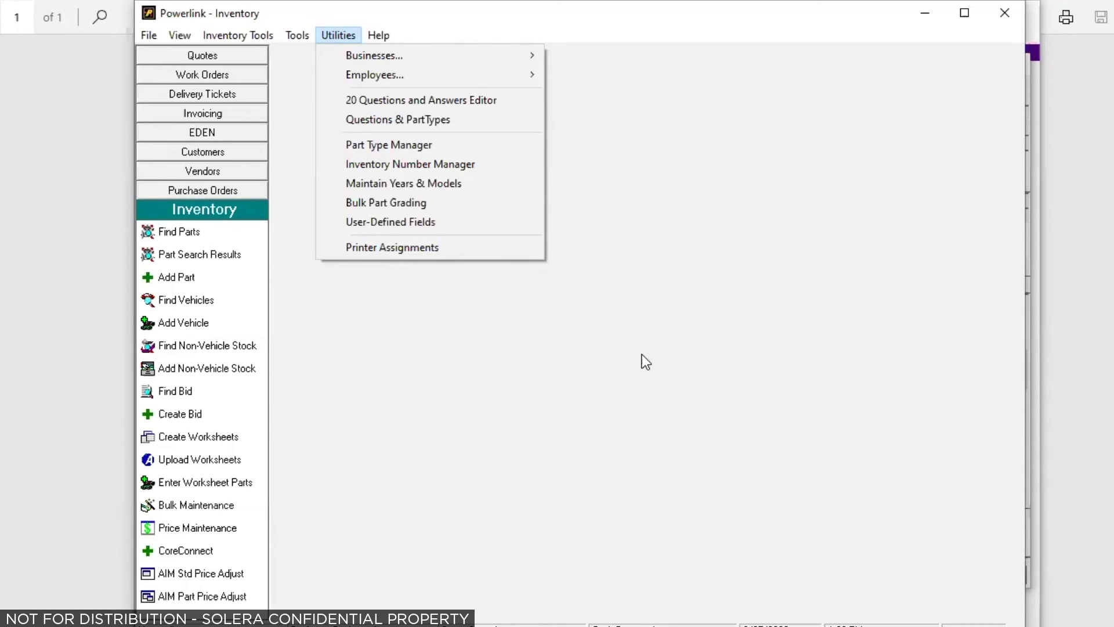
Step: Switch back to Powerlink, open the 20 Questions and Answers Editor and bring up its help page
{"action": "left_click", "coordinate": [547, 387]}
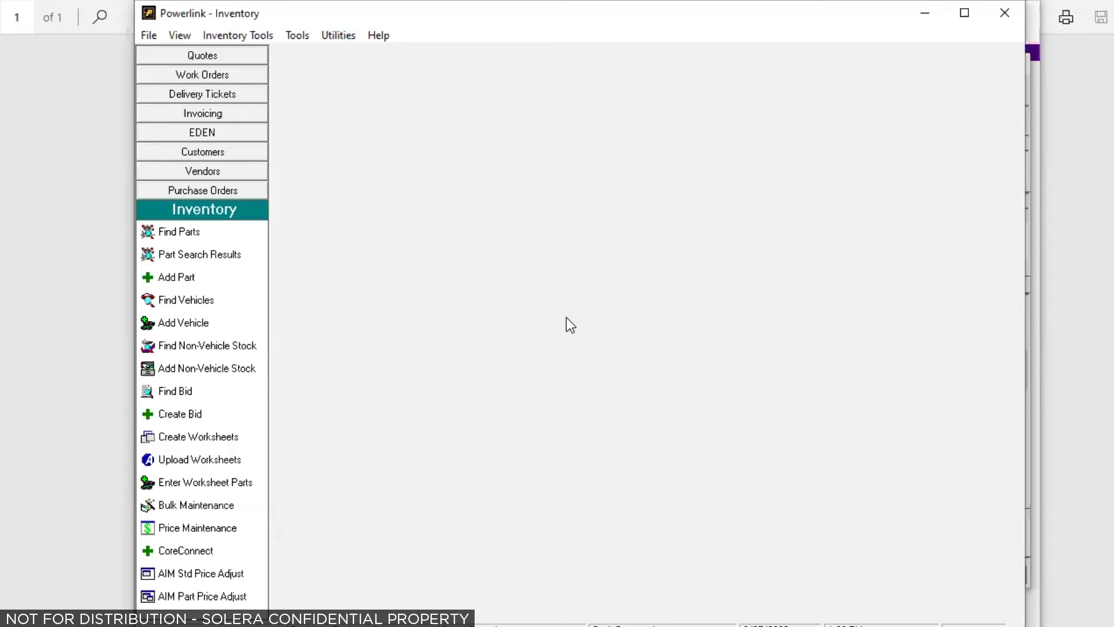
{"action": "left_click", "coordinate": [339, 38]}
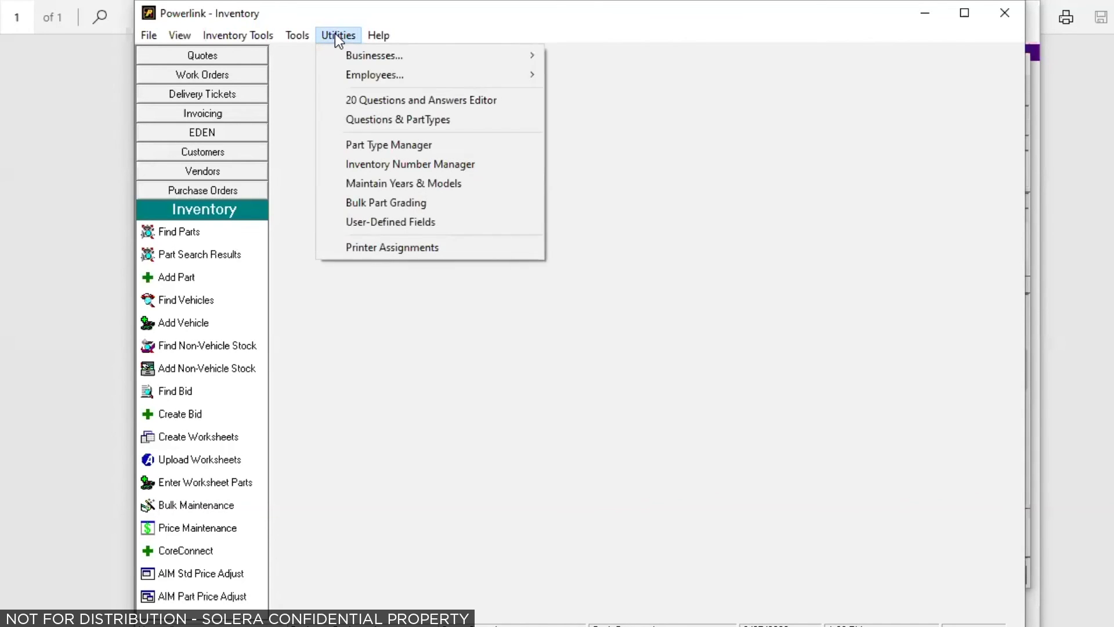
{"action": "left_click", "coordinate": [366, 100]}
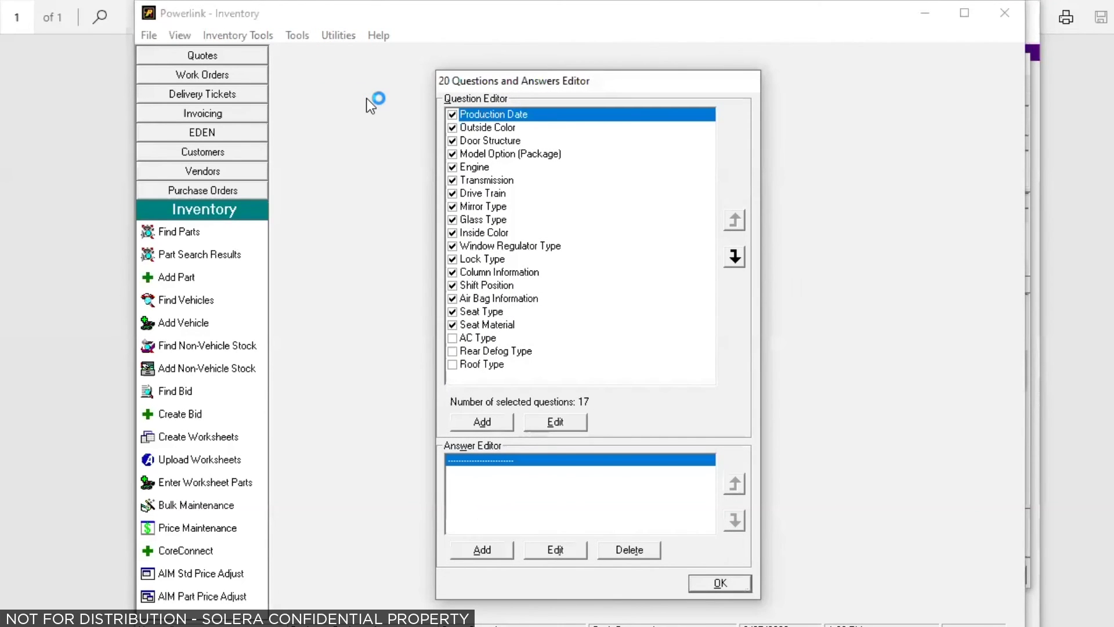
{"action": "key", "text": "F1"}
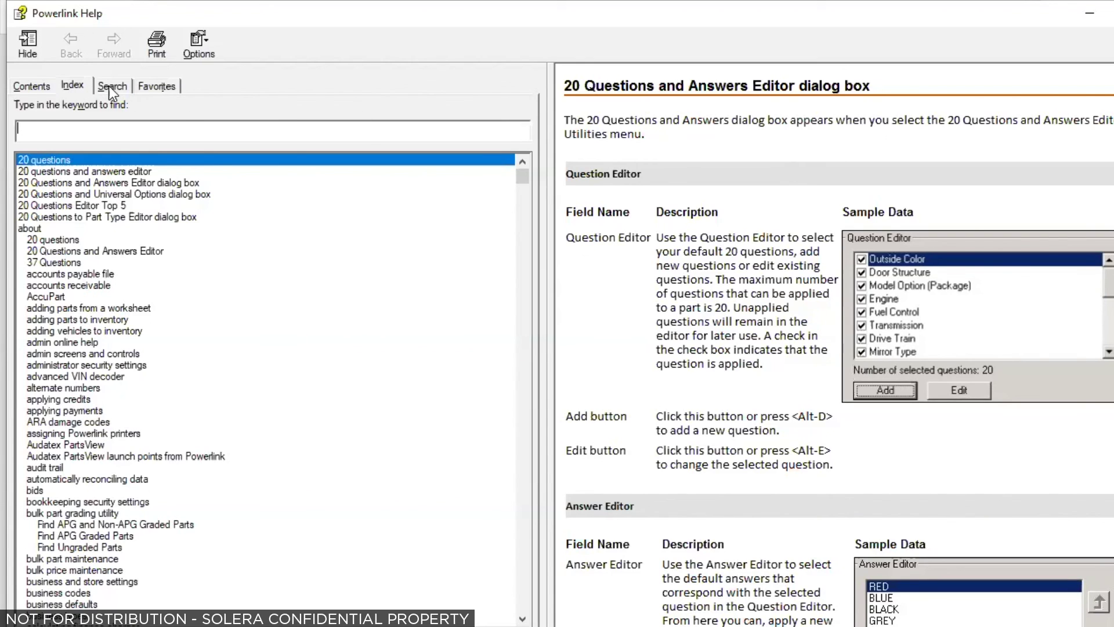
Step: Look through the 20 Questions entries in the help index and open the "20 questions and answers editor" topic
{"action": "left_click", "coordinate": [140, 183]}
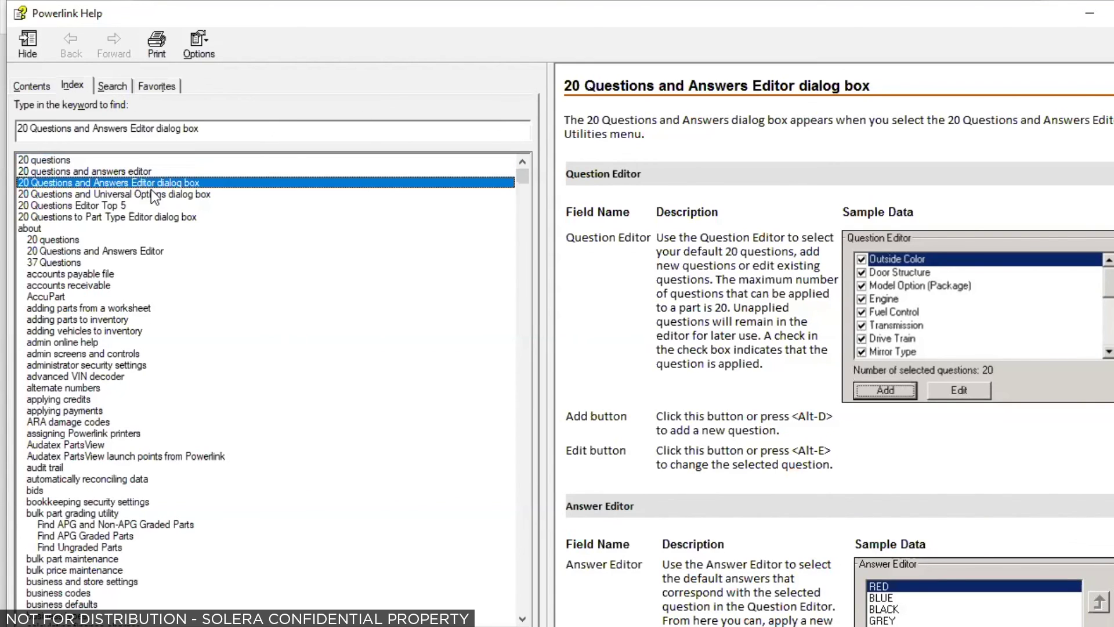
{"action": "left_click", "coordinate": [141, 194]}
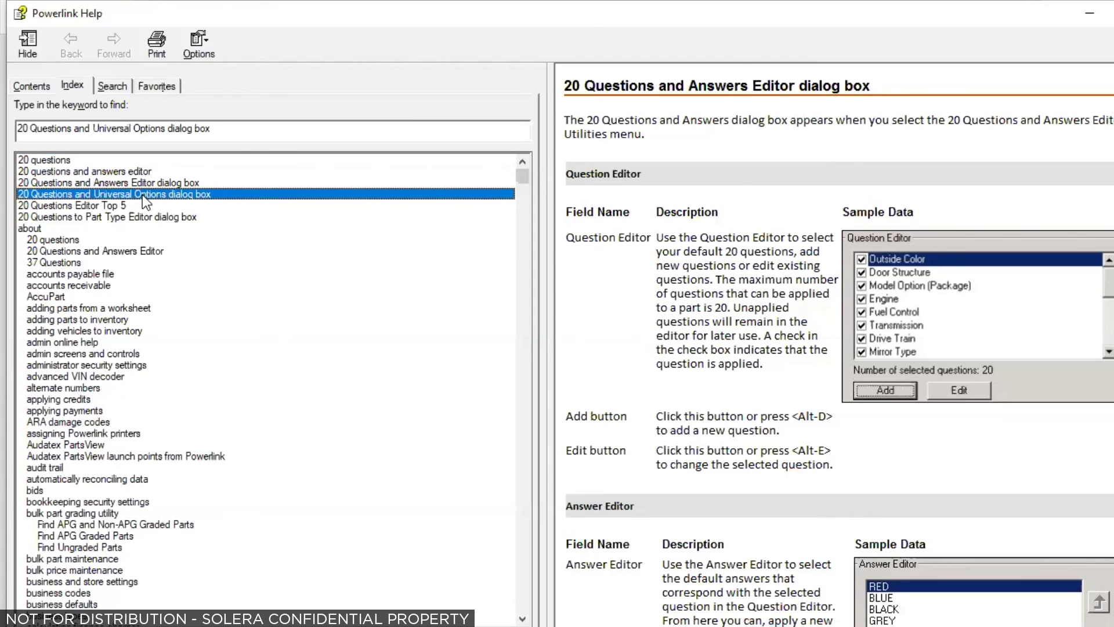
{"action": "left_click", "coordinate": [101, 207]}
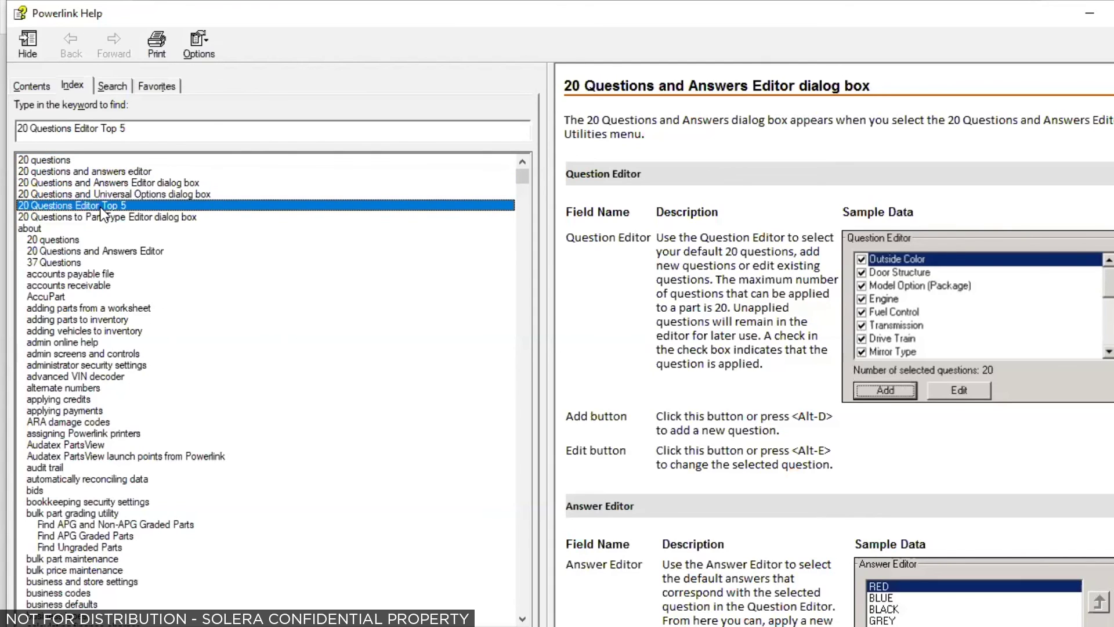
{"action": "double_click", "coordinate": [56, 172]}
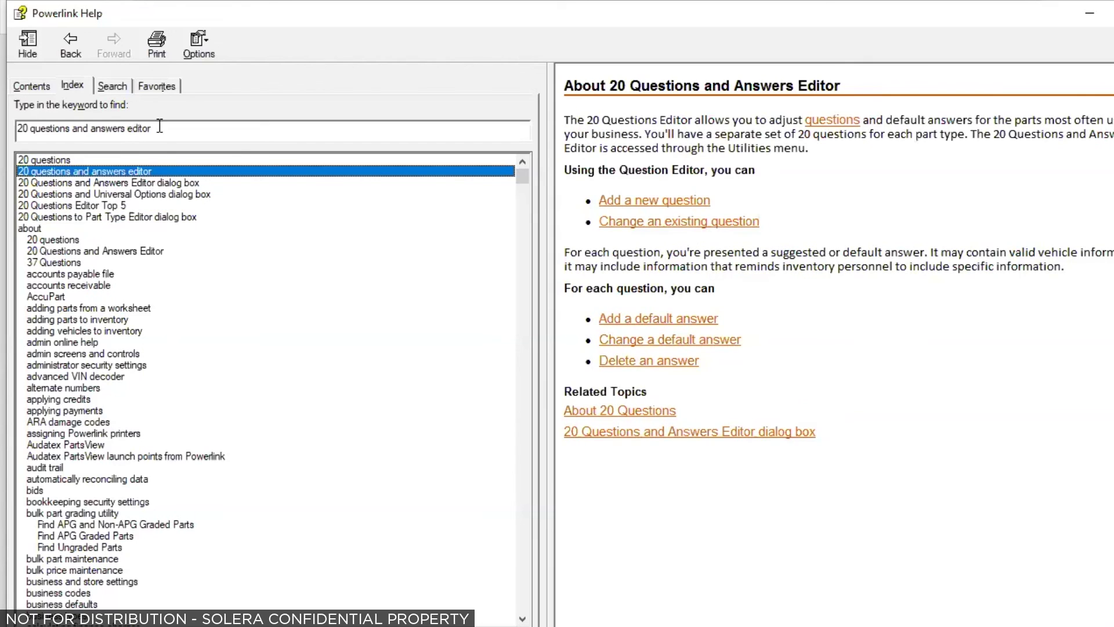